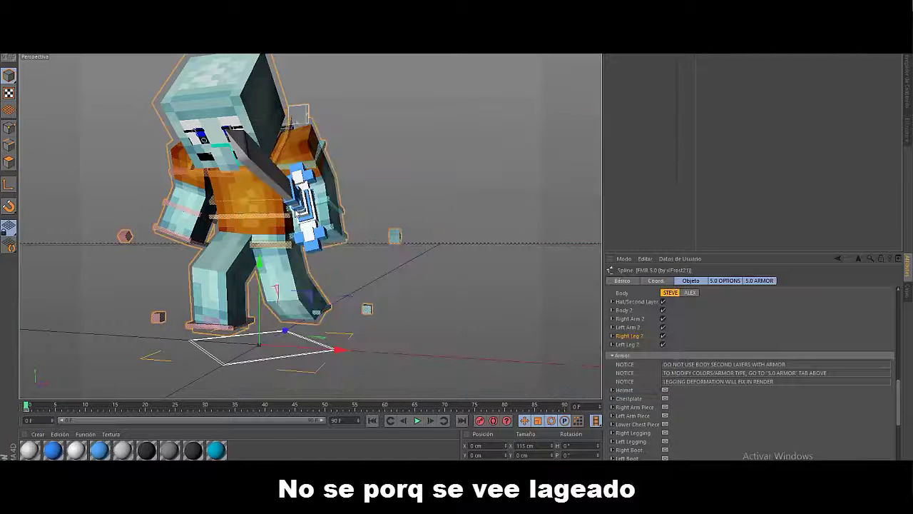
pyautogui.keyDown('alt'); pyautogui.moveTo(297, 213); pyautogui.dragTo(335, 238, button='middle'); pyautogui.keyUp('alt')
pyautogui.hotkey('alt', 'Tab')
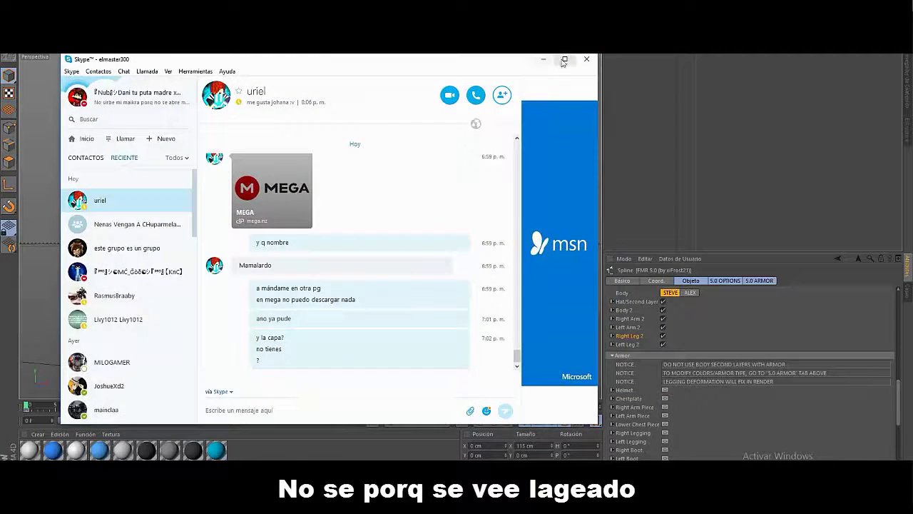
pyautogui.click(544, 59)
# Set the render output path to a file named "Banner parate 1" in the RENDERS folder on the desktop.
pyautogui.hotkey('ctrl', 'b')
pyautogui.click(387, 88)
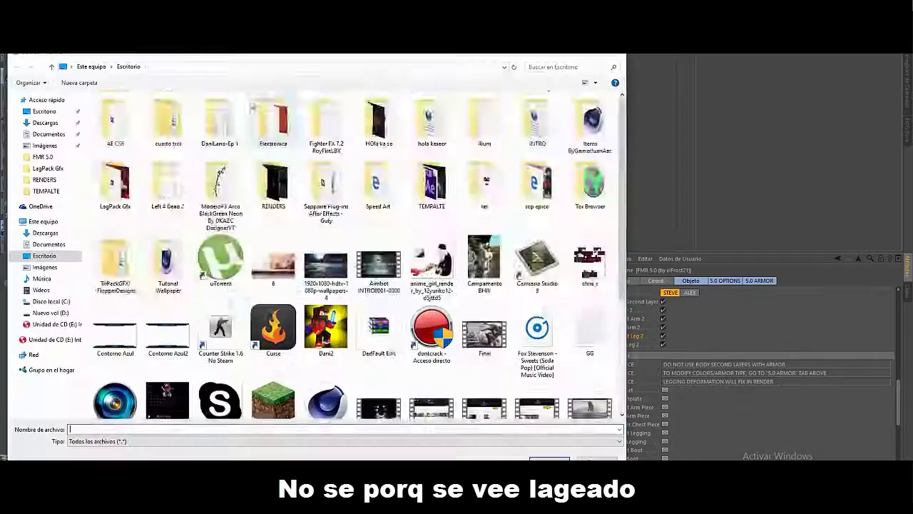
pyautogui.scroll(-3, 278, 128)
pyautogui.hotkey('alt', 'Tab')
pyautogui.hotkey('alt', 'Tab')
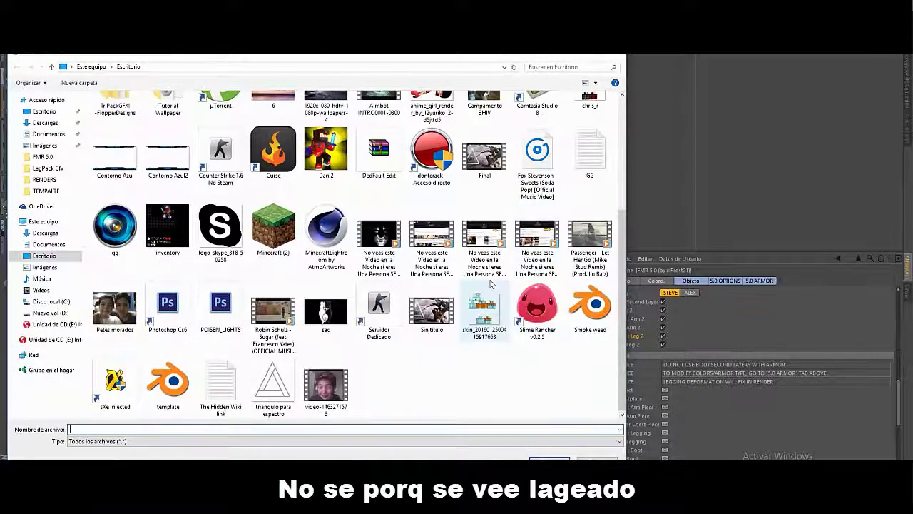
pyautogui.scroll(5, 403, 314)
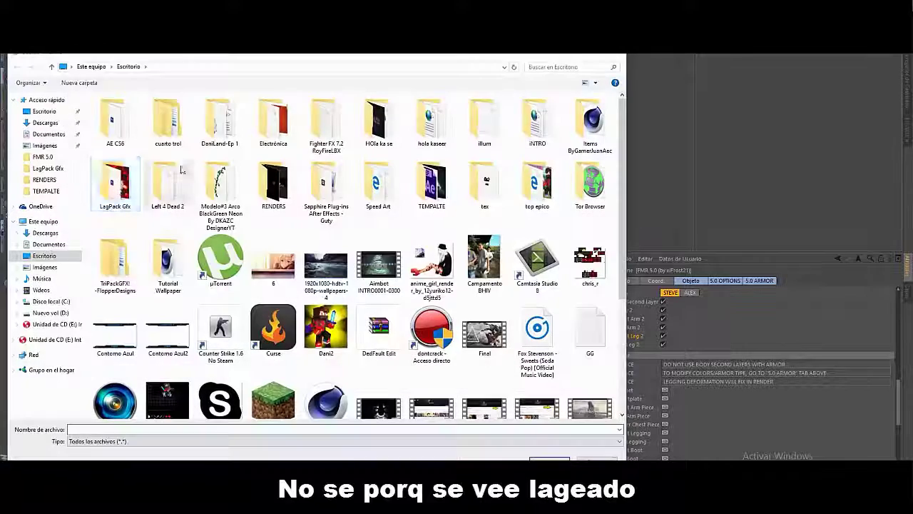
pyautogui.click(118, 186)
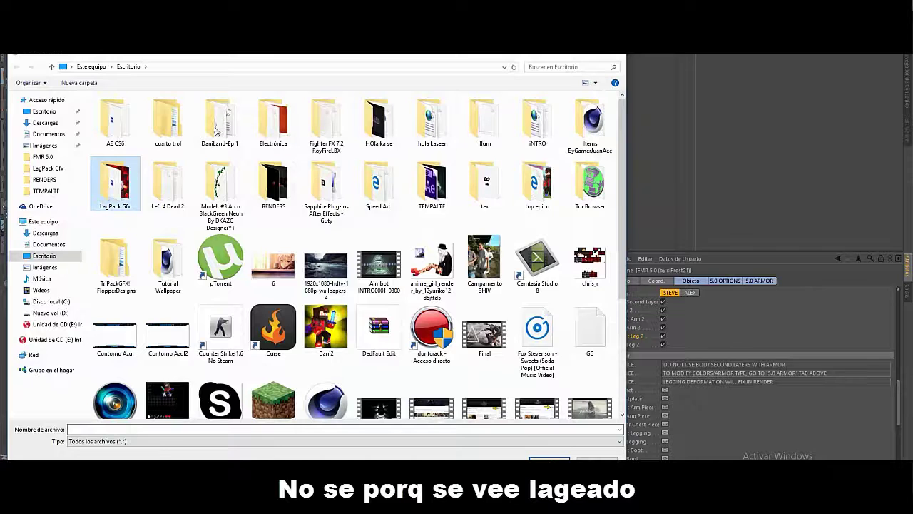
pyautogui.doubleClick(290, 186)
pyautogui.click(224, 429)
pyautogui.write('Banner parate 1')
pyautogui.press('Return')
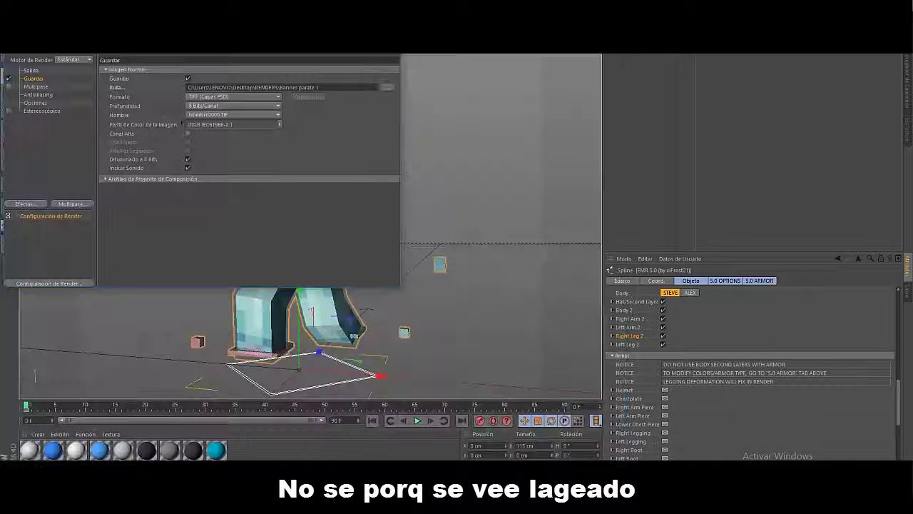
# Change the output image format and enable the alpha channel in the render save settings.
pyautogui.click(213, 97)
pyautogui.click(194, 192)
pyautogui.click(188, 134)
pyautogui.click(390, 47)
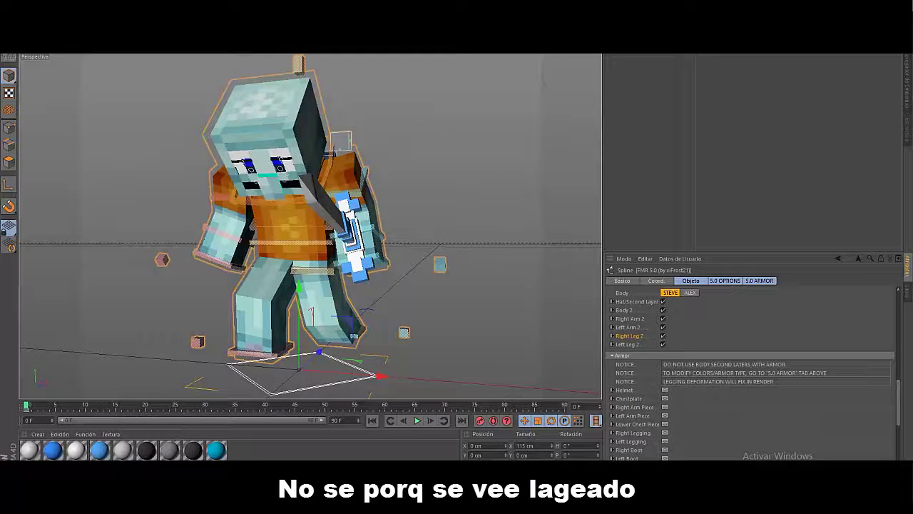
# Turn off the FMR 5.0 rig's right eye, left eye, mouth, pupils, eyebrows and teeth.
pyautogui.scroll(5, 311, 225)
pyautogui.keyDown('alt'); pyautogui.moveTo(428, 225); pyautogui.dragTo(310, 226); pyautogui.keyUp('alt')
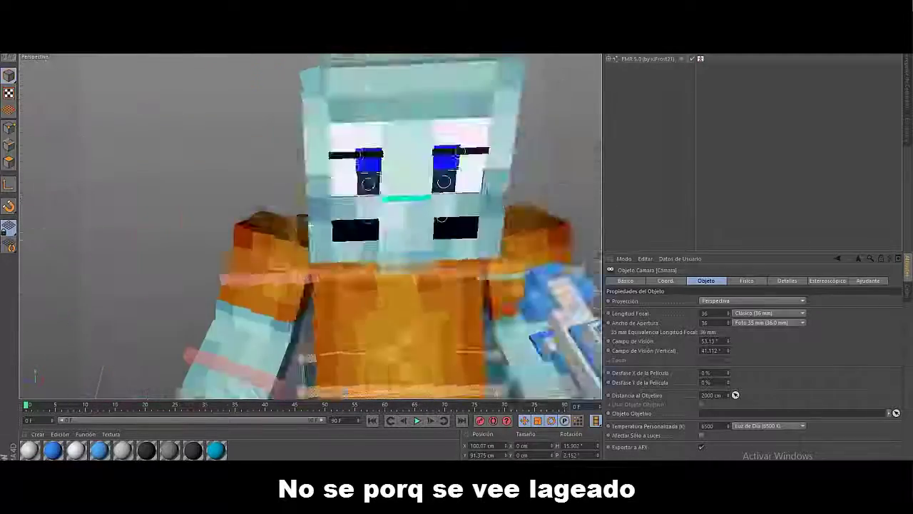
pyautogui.click(634, 61)
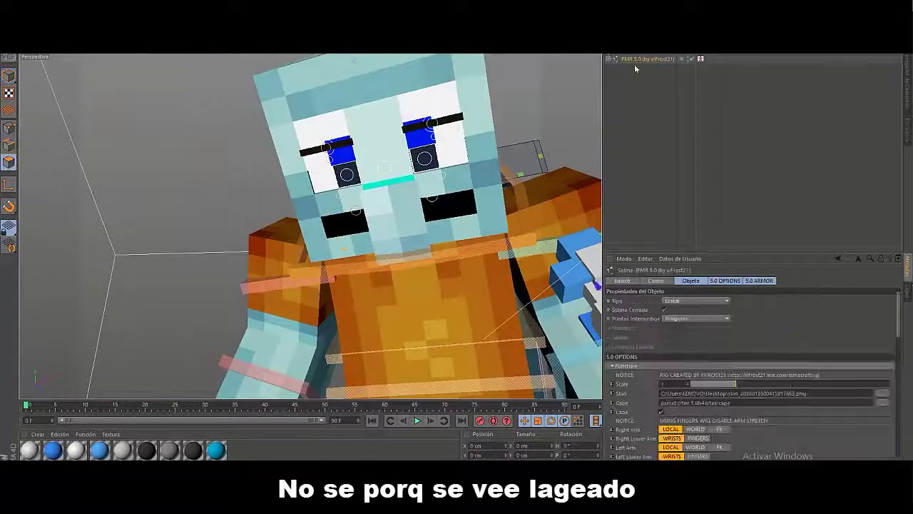
pyautogui.click(907, 291)
pyautogui.click(907, 268)
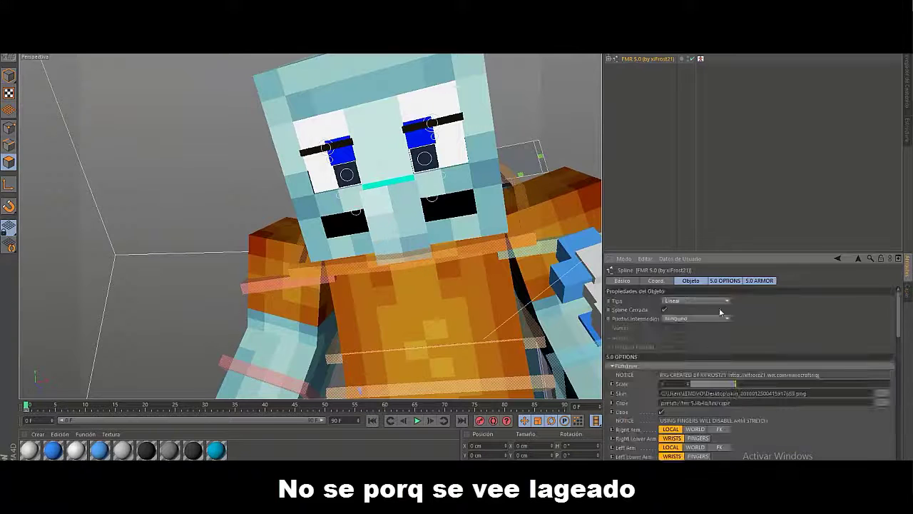
pyautogui.scroll(-4, 720, 312)
pyautogui.click(9, 76)
pyautogui.scroll(-5, 721, 357)
pyautogui.click(724, 369)
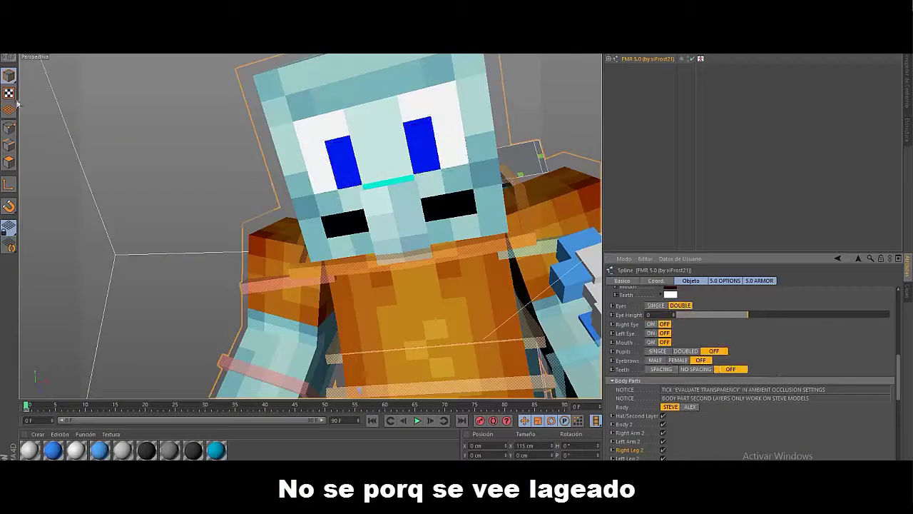
# Select the character's meshHat head mesh and switch to polygon editing.
pyautogui.click(389, 128)
pyautogui.click(457, 205)
pyautogui.click(629, 63)
pyautogui.click(435, 153)
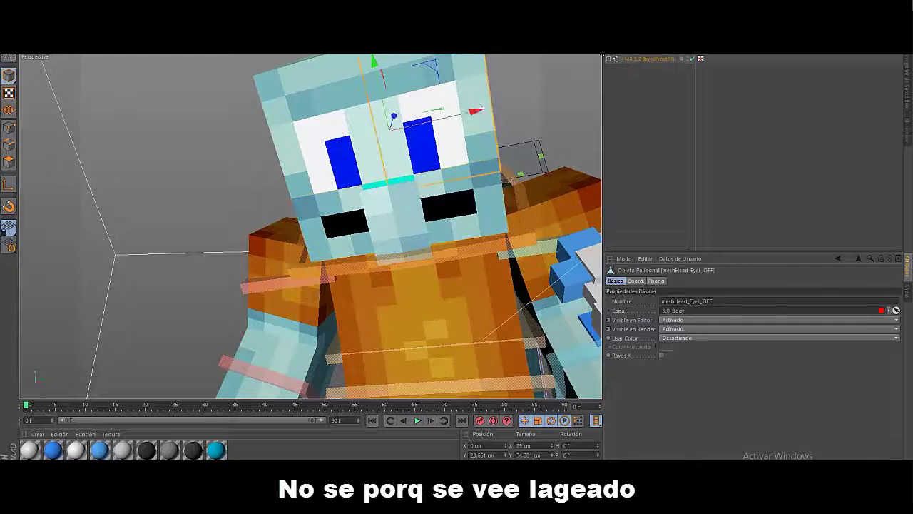
pyautogui.keyDown('alt'); pyautogui.moveTo(421, 164); pyautogui.dragTo(310, 225); pyautogui.keyUp('alt')
pyautogui.scroll(-5, 369, 161)
pyautogui.click(369, 161)
pyautogui.keyDown('alt'); pyautogui.moveTo(369, 161); pyautogui.dragTo(443, 167); pyautogui.keyUp('alt')
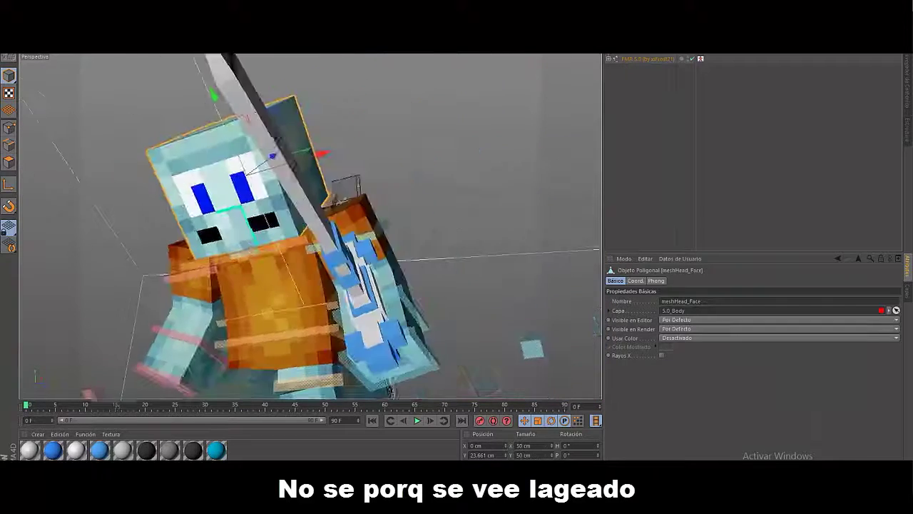
pyautogui.scroll(4, 311, 225)
pyautogui.click(391, 259)
pyautogui.click(9, 162)
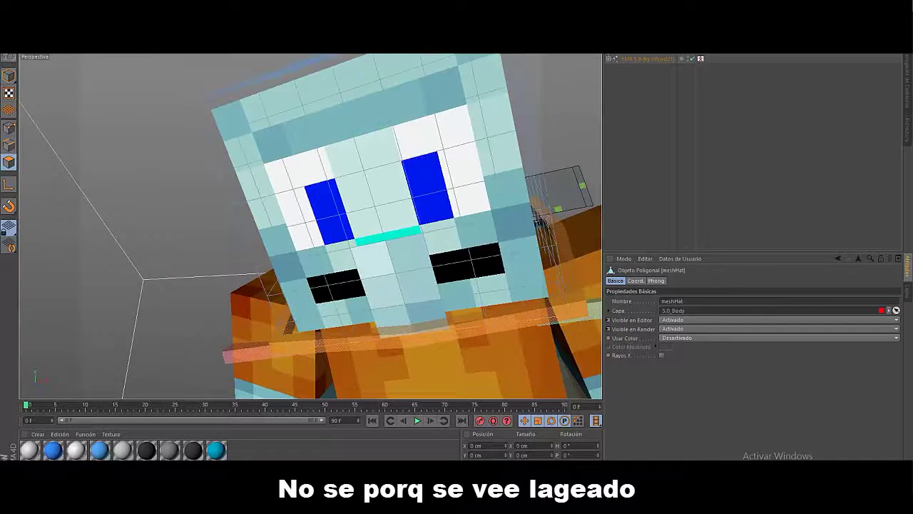
# Select the nose polygons below the eyes and extrude them outward from the face.
pyautogui.moveTo(375, 252); pyautogui.dragTo(396, 299)
pyautogui.rightClick(125, 278)
pyautogui.click(148, 284)
pyautogui.click(623, 310)
pyautogui.moveTo(579, 53); pyautogui.dragTo(646, 100)
# Select the lower polygons of the protruding nose and start the Extrude tool on them.
pyautogui.press('space')
pyautogui.click(264, 277)
pyautogui.rightClick(510, 317)
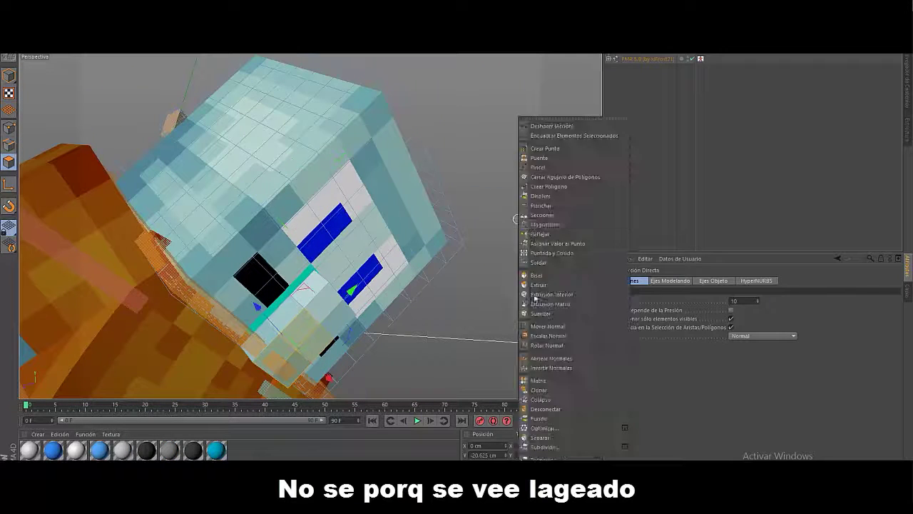
pyautogui.click(618, 314)
pyautogui.keyDown('alt'); pyautogui.moveTo(518, 268); pyautogui.dragTo(307, 314); pyautogui.keyUp('alt')
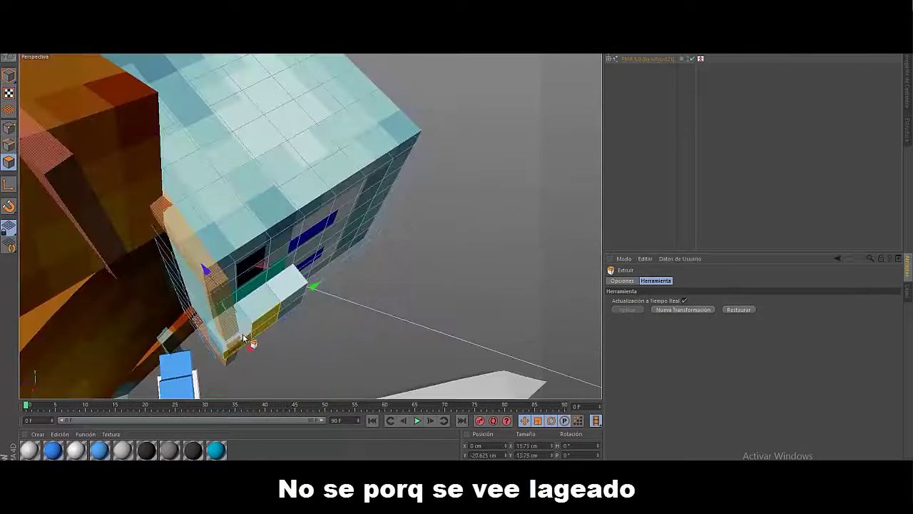
# Extrude the nose's lower row of front polygons further outward in another block.
pyautogui.rightClick(473, 270)
pyautogui.click(428, 285)
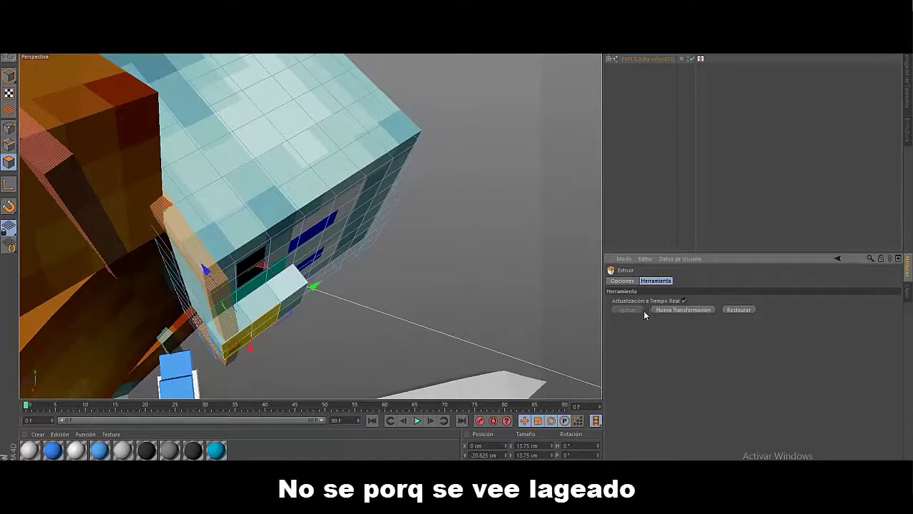
pyautogui.click(246, 365)
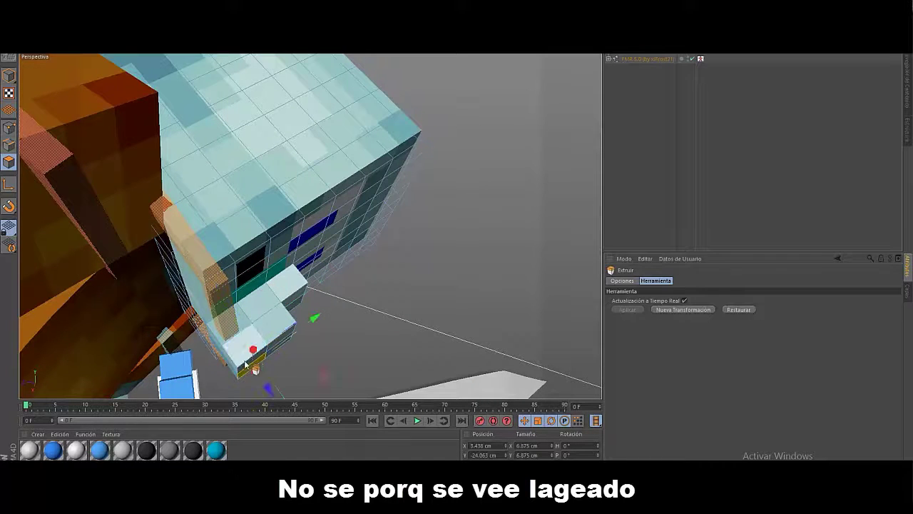
pyautogui.click(680, 313)
pyautogui.keyDown('alt'); pyautogui.moveTo(400, 185); pyautogui.dragTo(309, 224); pyautogui.keyUp('alt')
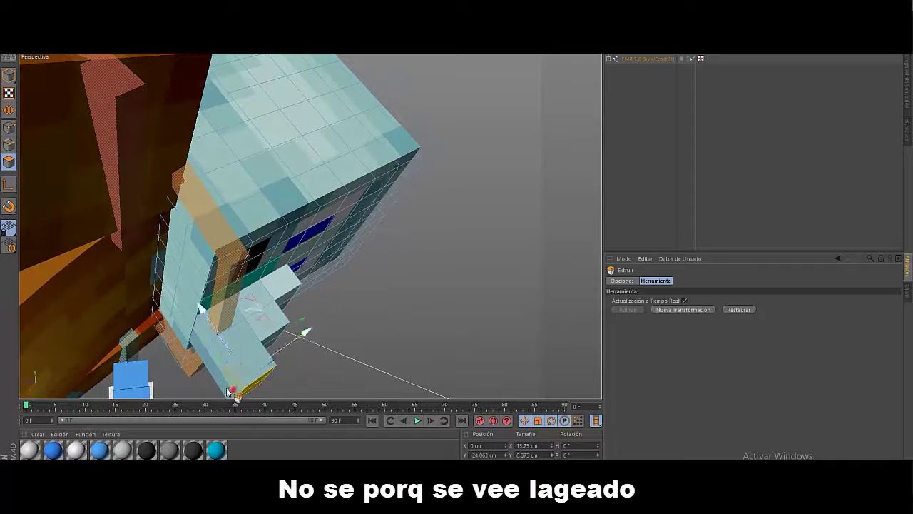
# Extend the polygon selection to the underside of the nose's lower block.
pyautogui.keyDown('alt'); pyautogui.moveTo(288, 369); pyautogui.dragTo(588, 54); pyautogui.keyUp('alt')
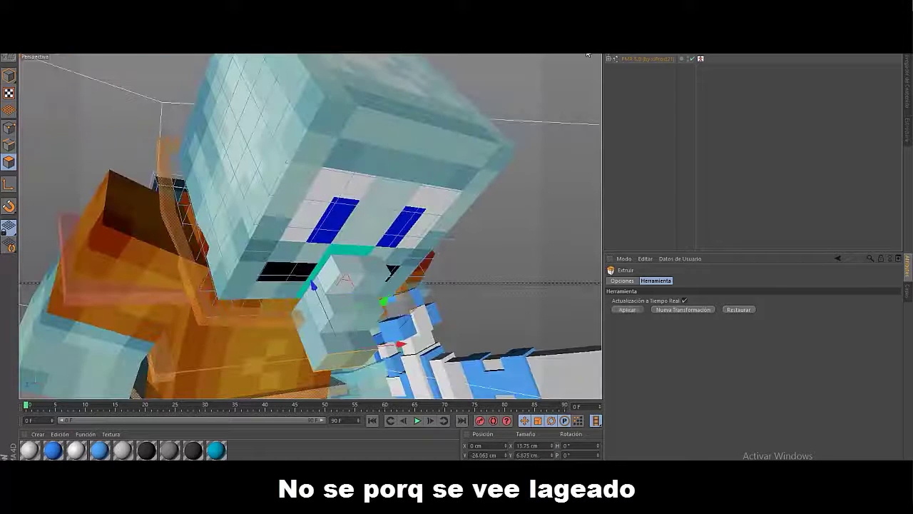
pyautogui.keyDown('alt'); pyautogui.moveTo(557, 125); pyautogui.dragTo(314, 300); pyautogui.keyUp('alt')
pyautogui.keyDown('shift'); pyautogui.click(287, 316); pyautogui.keyUp('shift')
# Switch to the YouTube video in Chrome and change its displayed title to "Copirig" with the page inspector.
pyautogui.moveTo(467, 504)
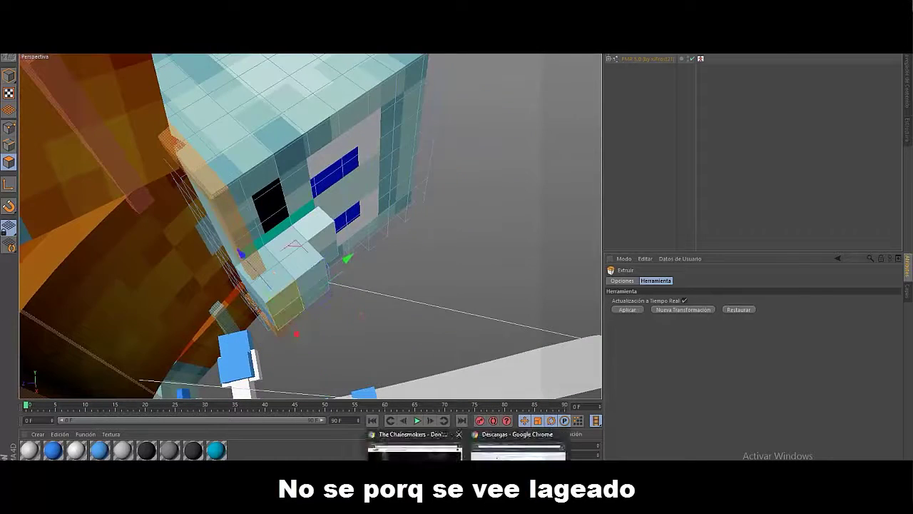
pyautogui.click(414, 463)
pyautogui.scroll(1, 325, 222)
pyautogui.rightClick(423, 279)
pyautogui.click(446, 380)
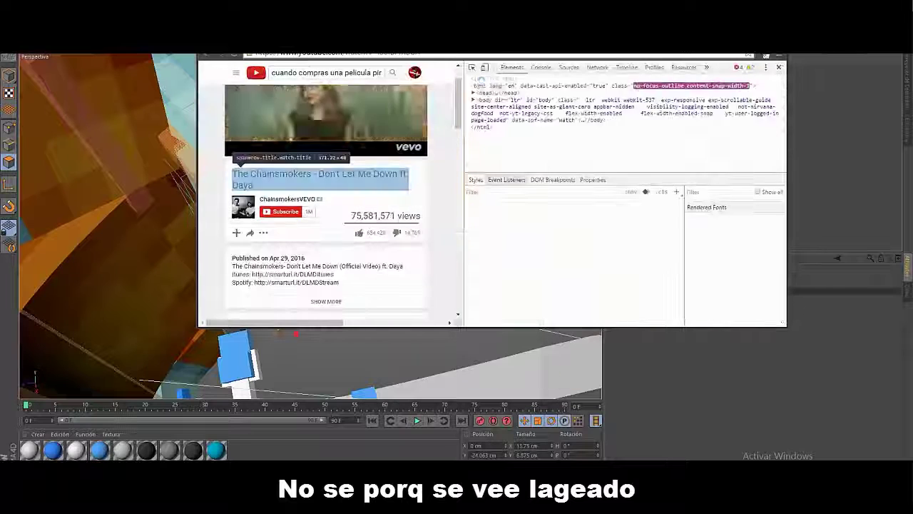
pyautogui.doubleClick(675, 123)
pyautogui.write('Copirig')
pyautogui.press('Return')
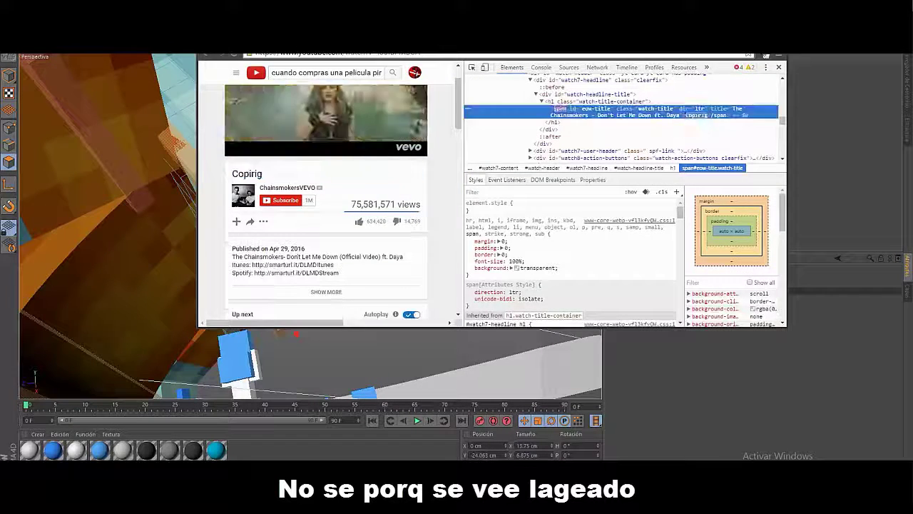
pyautogui.click(705, 36)
# Extrude the polygons on the nose's underside downward to lengthen the nose.
pyautogui.rightClick(443, 299)
pyautogui.click(396, 300)
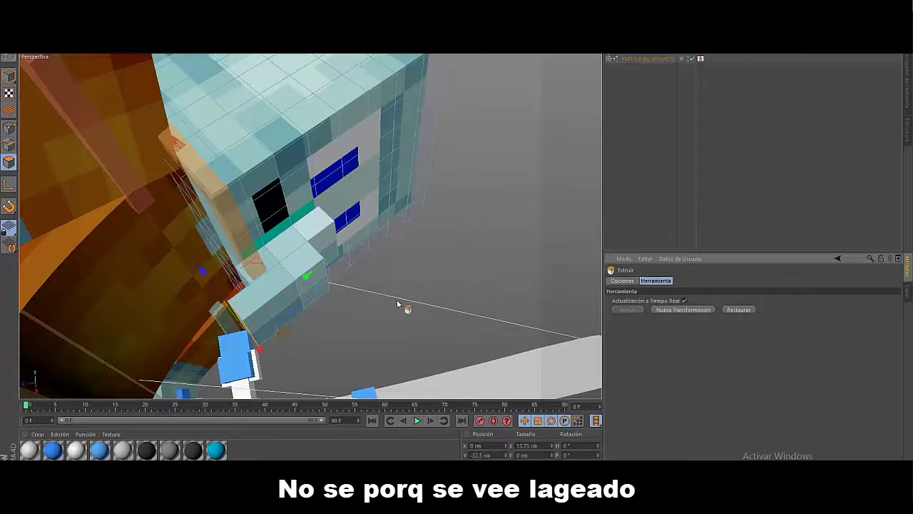
# Try one more extrusion on the side of the nose tip, and undo it.
pyautogui.keyDown('shift'); pyautogui.click(273, 313); pyautogui.keyUp('shift')
pyautogui.moveTo(581, 53); pyautogui.dragTo(471, 61)
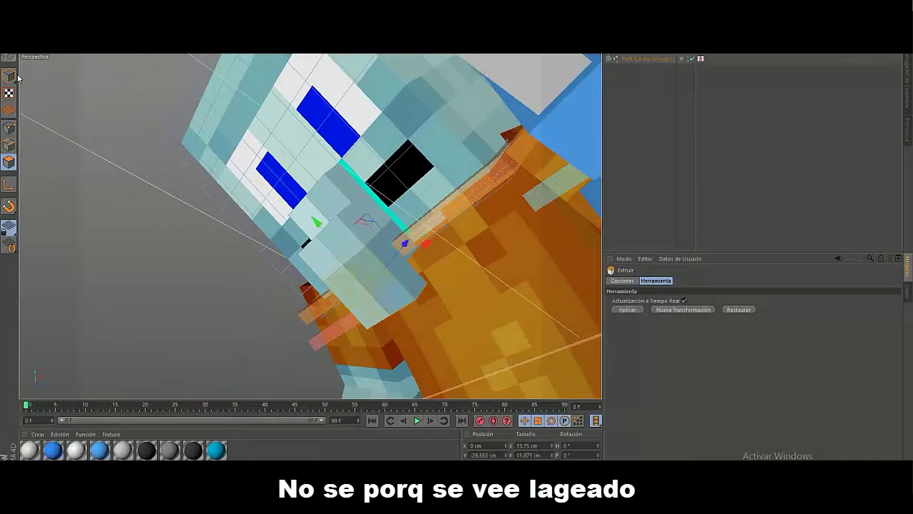
pyautogui.hotkey('ctrl', 'z')
pyautogui.hotkey('ctrl', 'y')
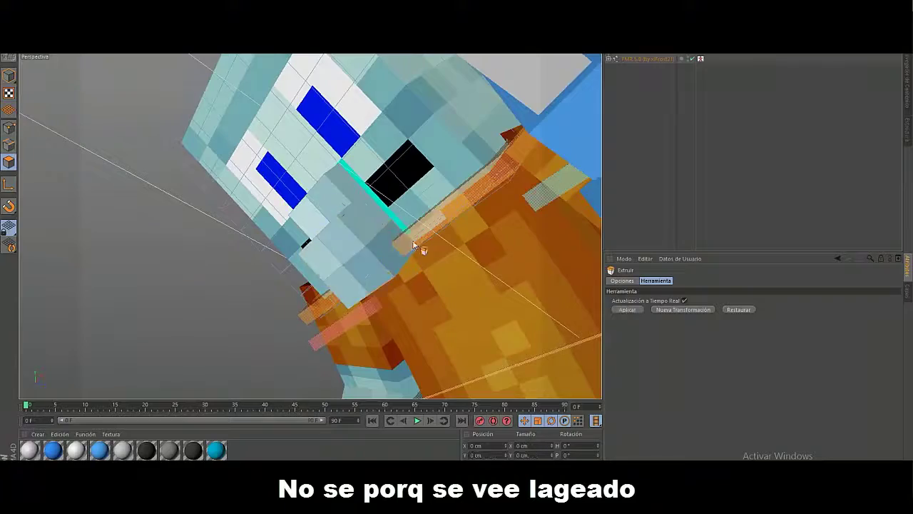
pyautogui.moveTo(583, 55); pyautogui.dragTo(514, 63)
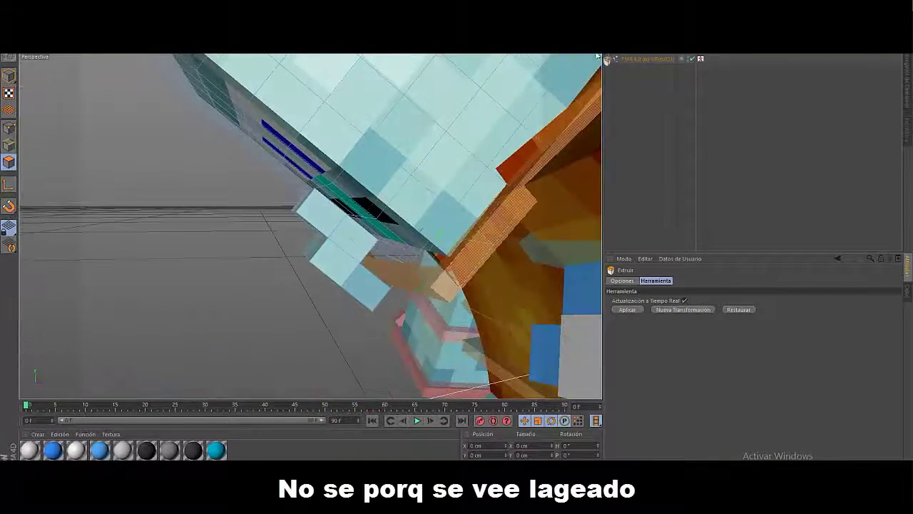
# Select the FMR 5.0 rig and browse the saved files for a Cape texture.
pyautogui.moveTo(596, 57); pyautogui.dragTo(535, 79)
pyautogui.click(648, 59)
pyautogui.scroll(-2, 820, 333)
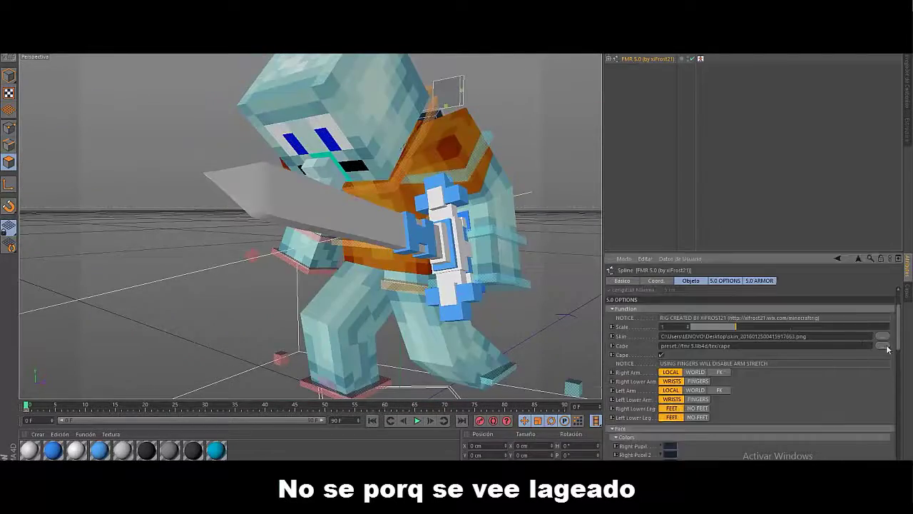
pyautogui.click(885, 346)
pyautogui.click(36, 91)
pyautogui.click(591, 428)
# Switch to Chrome, close the page inspector and search Google for "capa de minecraft" in a new tab.
pyautogui.click(468, 498)
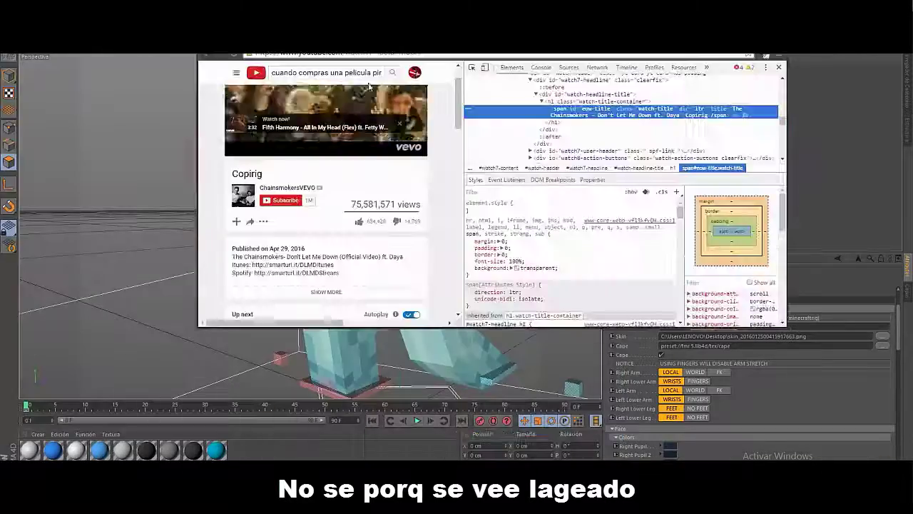
pyautogui.press('F12')
pyautogui.hotkey('ctrl', 't')
pyautogui.write('capa')
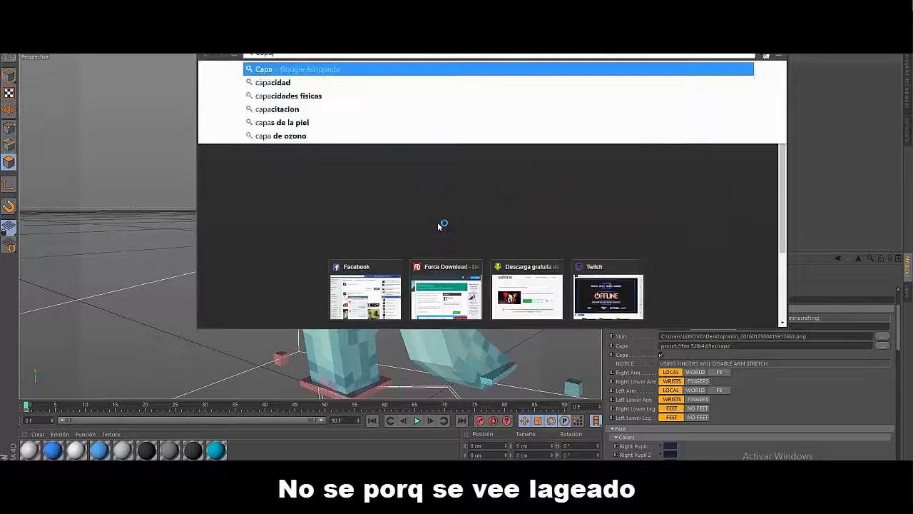
pyautogui.press('Return')
pyautogui.click(359, 71)
pyautogui.write('de m')
pyautogui.click(354, 99)
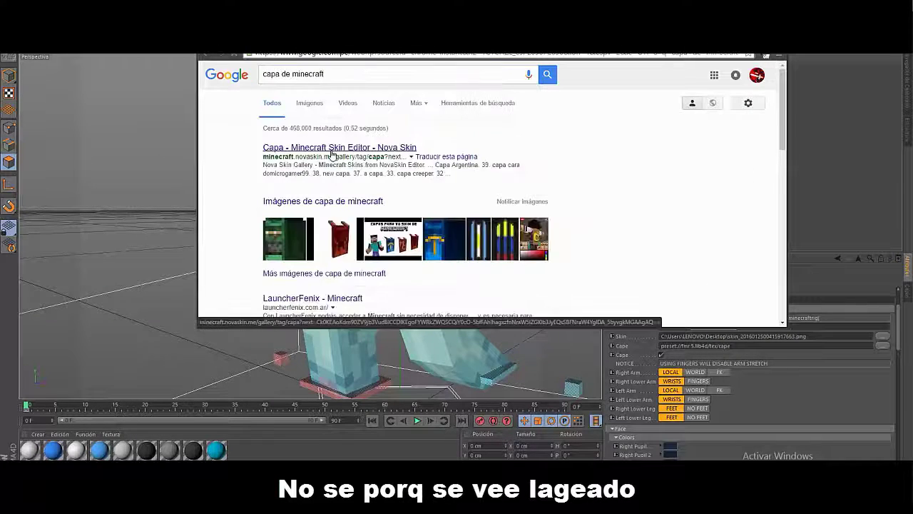
# Open the Nova Skin cape gallery and download the orange-on-black "Capa OP" cape.
pyautogui.click(331, 149)
pyautogui.scroll(-1, 357, 190)
pyautogui.scroll(1, 366, 206)
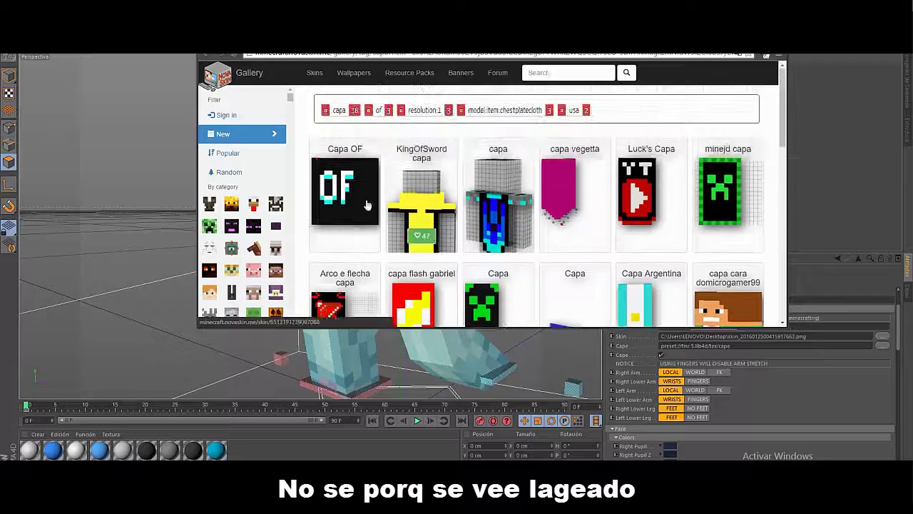
pyautogui.scroll(-15, 710, 167)
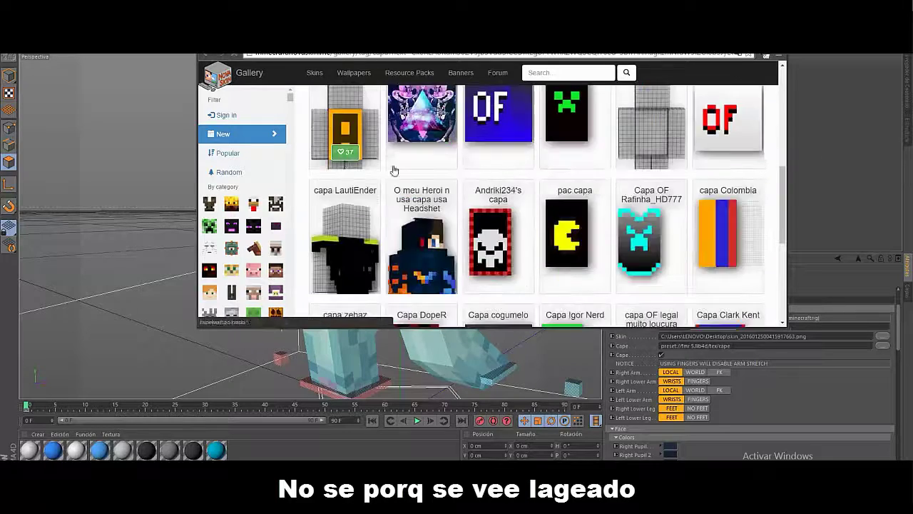
pyautogui.scroll(2, 429, 194)
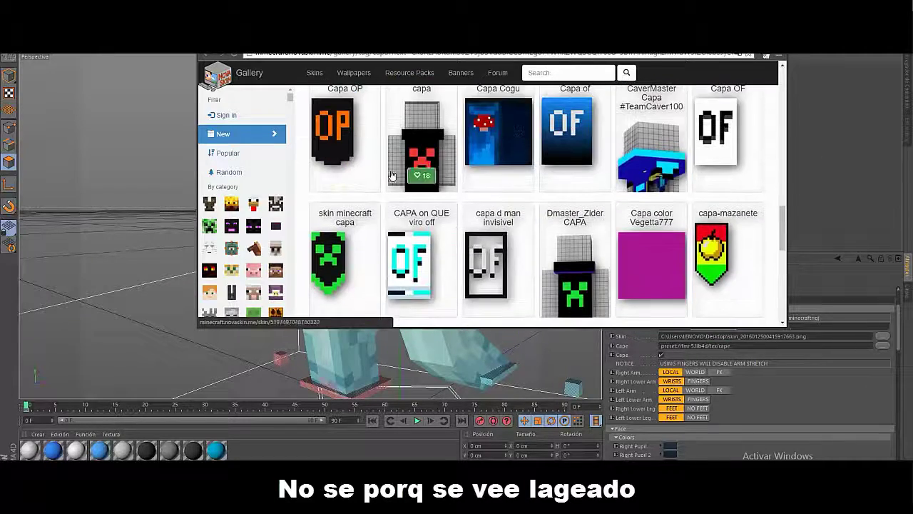
pyautogui.click(349, 161)
pyautogui.click(598, 294)
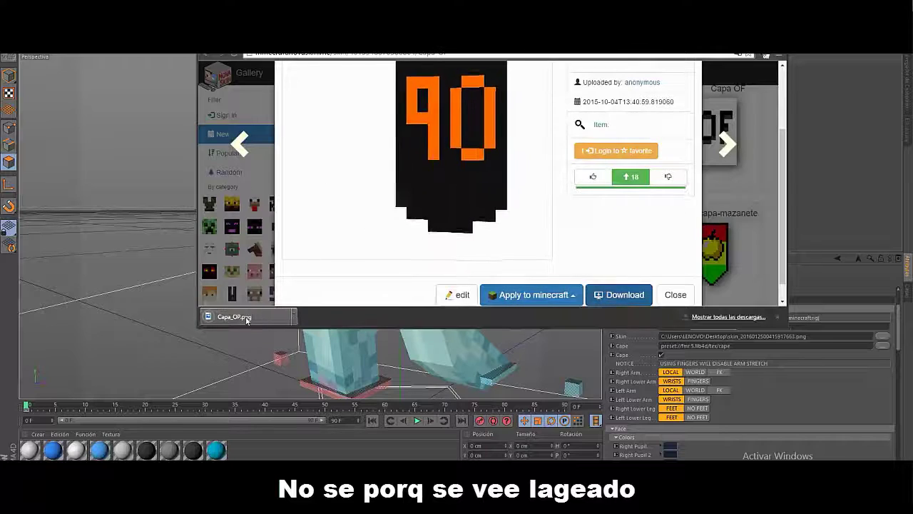
# Check the downloaded Capa_OP.png file and open the "Capa OF" cape in the Nova Skin editor.
pyautogui.click(246, 317)
pyautogui.click(728, 47)
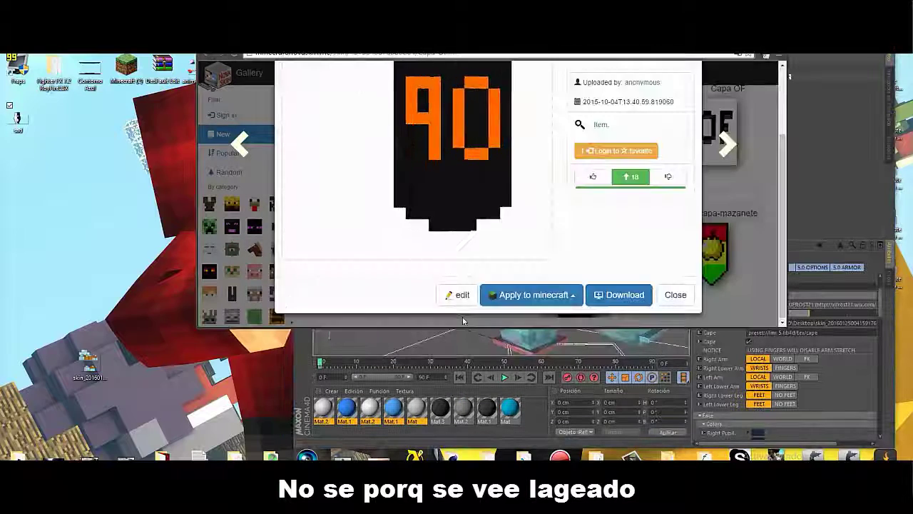
pyautogui.press('Right')
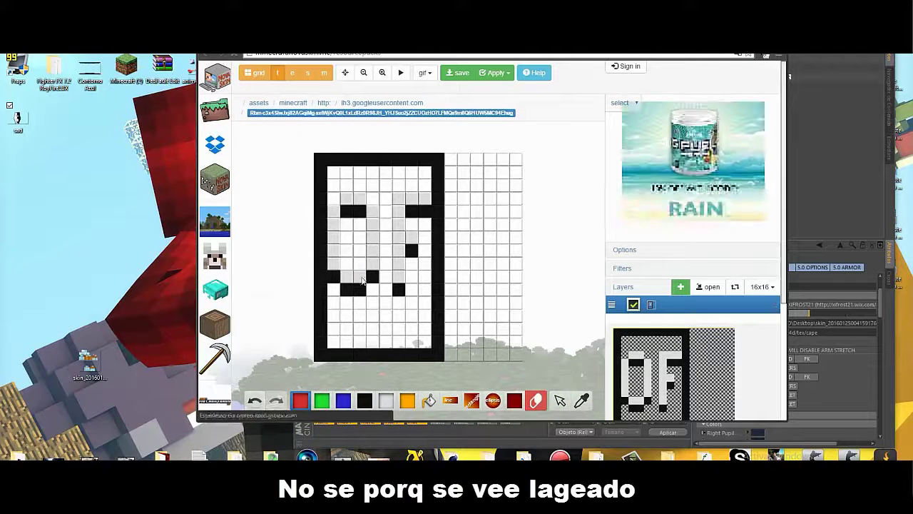
# Repaint the cape's letter O in black, with red rows along its upper and lower edges.
pyautogui.click(333, 211)
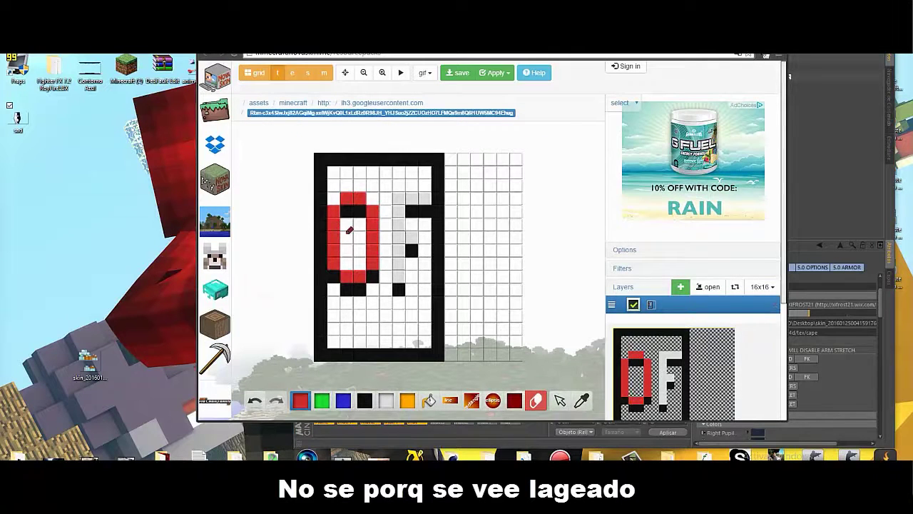
pyautogui.scroll(-1, 693, 286)
pyautogui.scroll(-2, 215, 285)
pyautogui.click(343, 401)
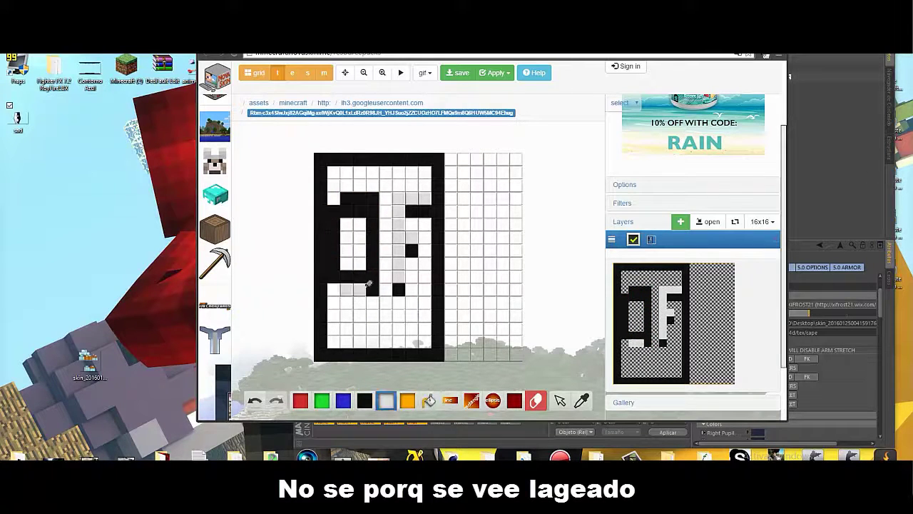
pyautogui.click(300, 400)
pyautogui.click(365, 401)
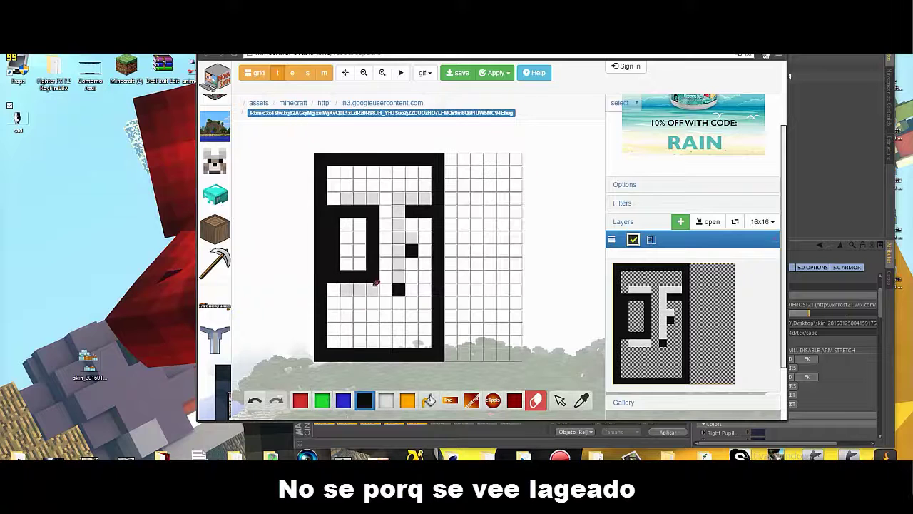
pyautogui.moveTo(353, 197); pyautogui.dragTo(373, 198)
pyautogui.click(388, 402)
pyautogui.click(360, 211)
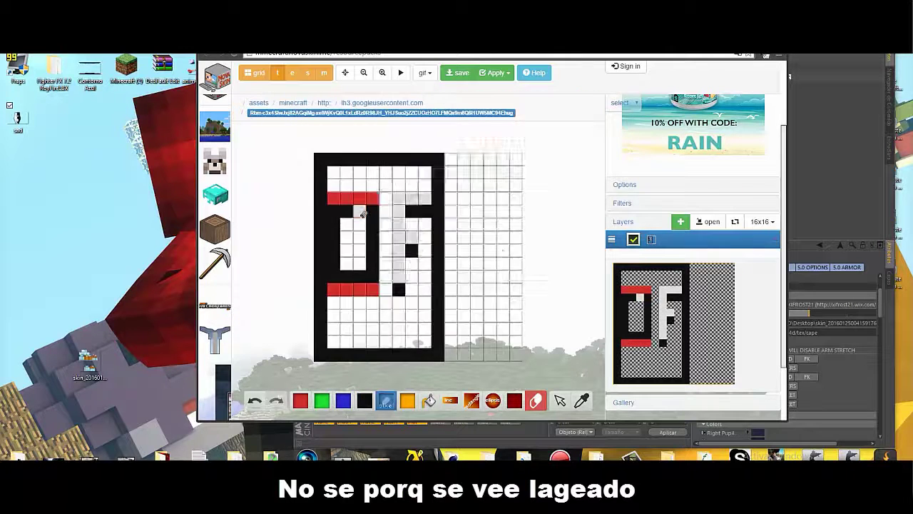
pyautogui.doubleClick(367, 404)
pyautogui.click(359, 211)
# Draw a small ellipse over the O's lower corner and set the green and blue brushes to the pixel type.
pyautogui.click(493, 400)
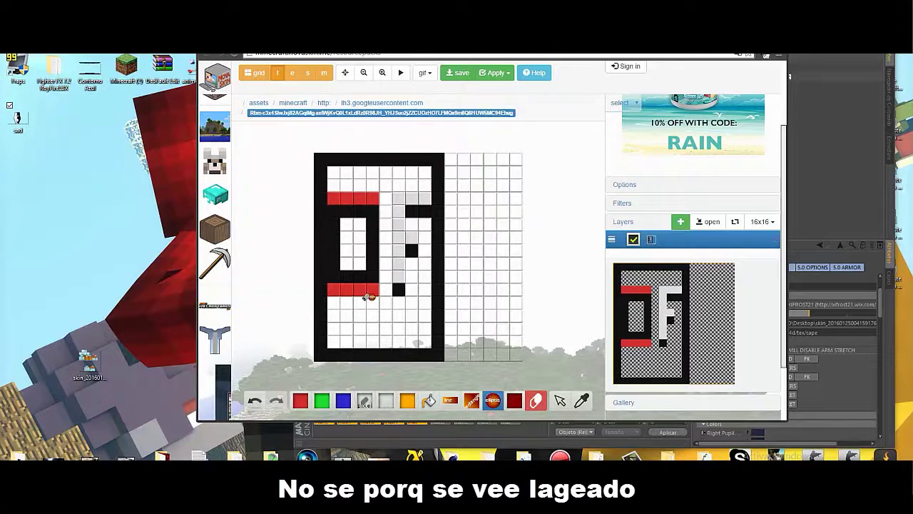
pyautogui.moveTo(367, 297); pyautogui.dragTo(359, 264)
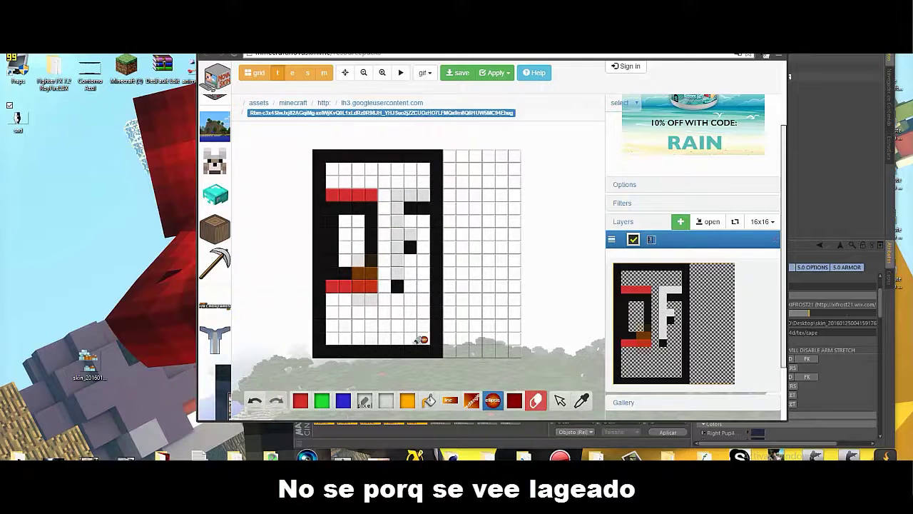
pyautogui.doubleClick(322, 401)
pyautogui.click(352, 219)
pyautogui.doubleClick(343, 401)
pyautogui.click(374, 219)
# Paint the black pixels around the letter F purple and its stem and upper bar dark red with pixel brushes.
pyautogui.doubleClick(364, 400)
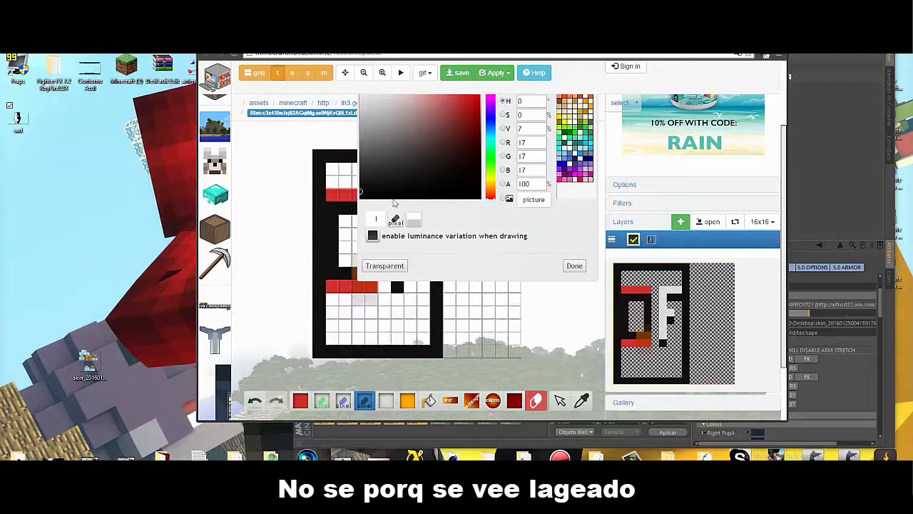
pyautogui.click(398, 286)
pyautogui.click(410, 247)
pyautogui.moveTo(410, 208); pyautogui.dragTo(424, 208)
pyautogui.doubleClick(513, 402)
pyautogui.click(545, 219)
pyautogui.moveTo(397, 273); pyautogui.dragTo(420, 195)
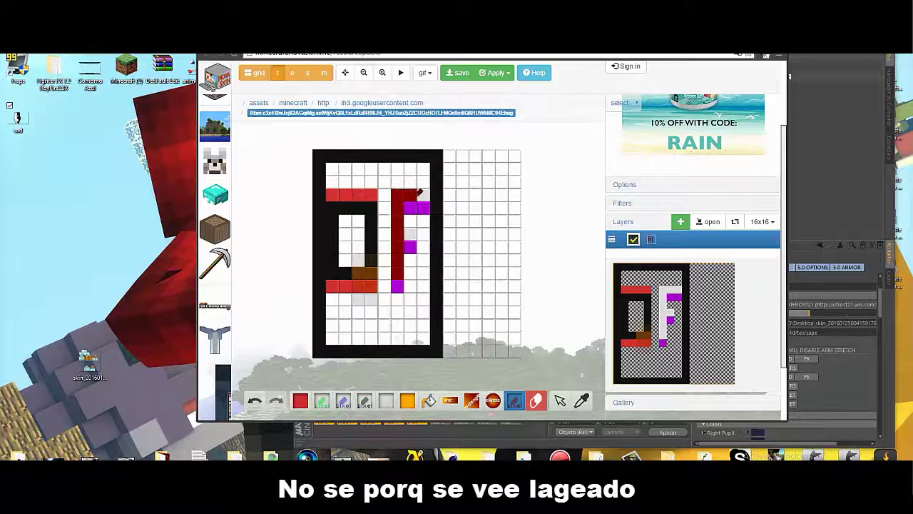
# Hide the cape's pixel grid and review the dark red brush's colour settings.
pyautogui.click(398, 40)
pyautogui.click(307, 40)
pyautogui.doubleClick(514, 401)
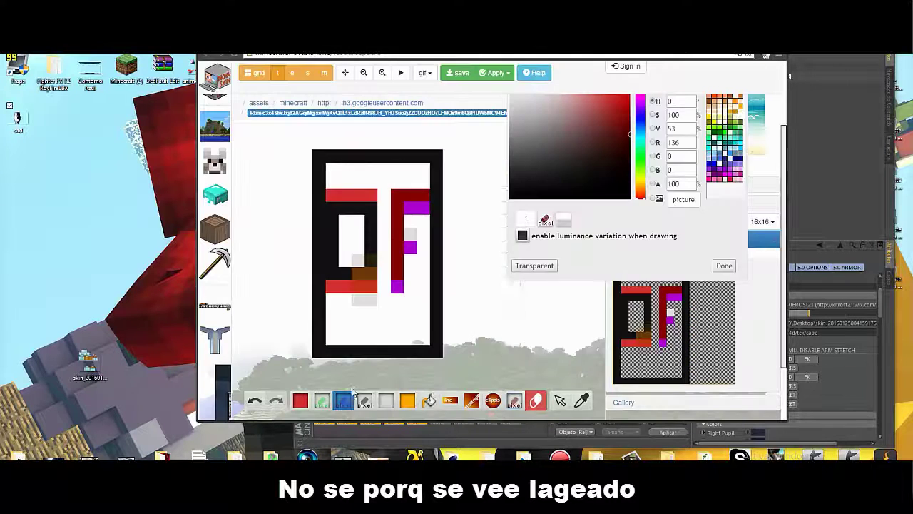
pyautogui.click(722, 265)
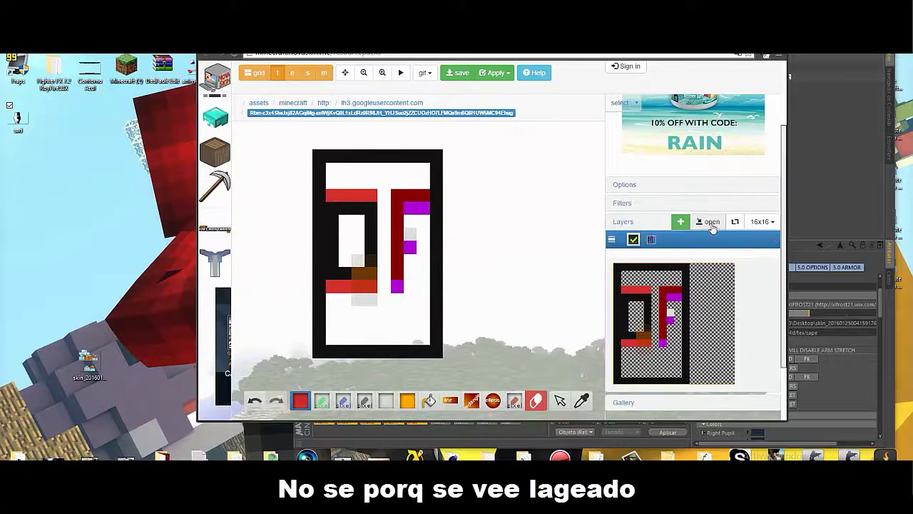
# Open the "[LauncherFenix] Blue Fire" image from the Downloads folder in the cape editor.
pyautogui.click(710, 222)
pyautogui.click(237, 103)
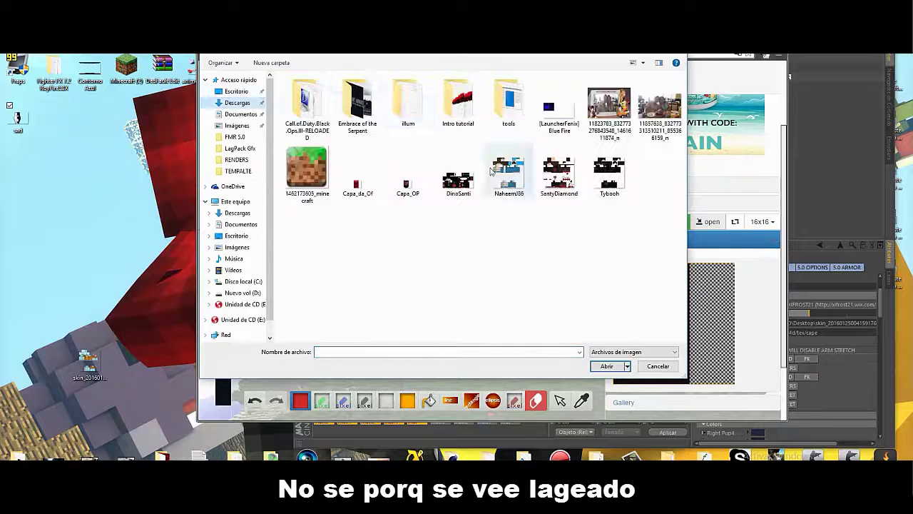
pyautogui.doubleClick(549, 110)
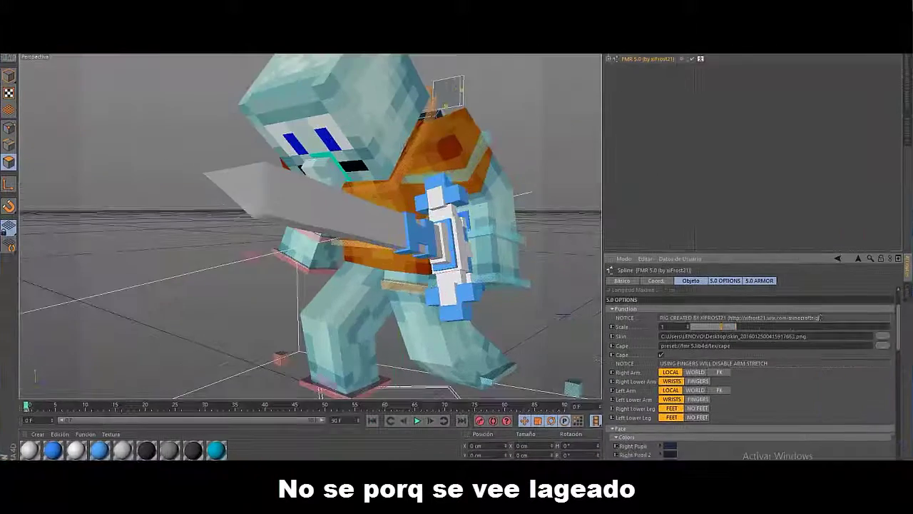
# Switch to Cinema 4D and load "[LauncherFenix] Blue Fire.png" from Downloads as the rig's Cape texture.
pyautogui.click(883, 345)
pyautogui.click(41, 89)
pyautogui.doubleClick(164, 161)
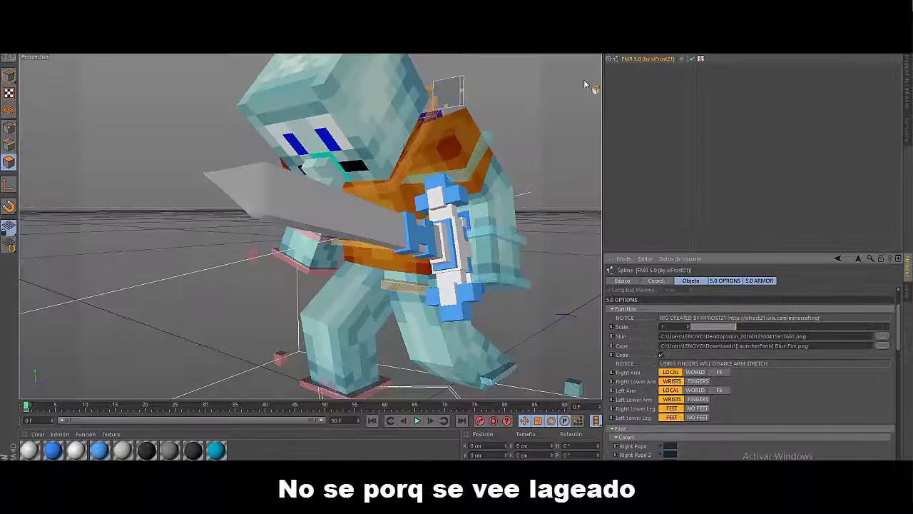
# Bend the cape upward behind the character with its bend control to a strength of about 128°.
pyautogui.keyDown('alt'); pyautogui.moveTo(585, 80); pyautogui.dragTo(500, 80); pyautogui.keyUp('alt')
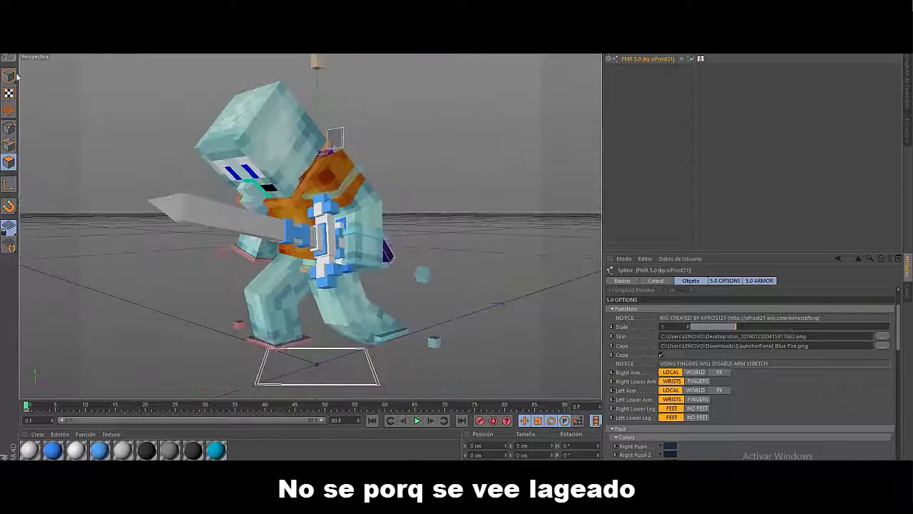
pyautogui.click(361, 263)
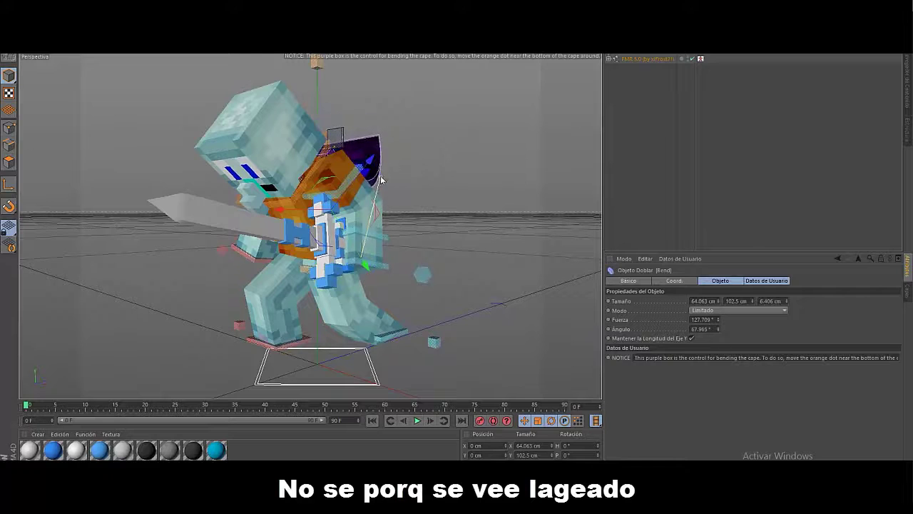
pyautogui.moveTo(589, 52)
pyautogui.mouseDown()
pyautogui.moveTo(625, 54)
pyautogui.moveTo(555, 55)
pyautogui.moveTo(593, 53)
pyautogui.mouseUp()
# Try an omni light in front of the character, and delete it.
pyautogui.click(397, 43)
pyautogui.moveTo(430, 389); pyautogui.dragTo(448, 397)
pyautogui.moveTo(459, 359); pyautogui.dragTo(260, 394)
pyautogui.moveTo(188, 326); pyautogui.dragTo(184, 71)
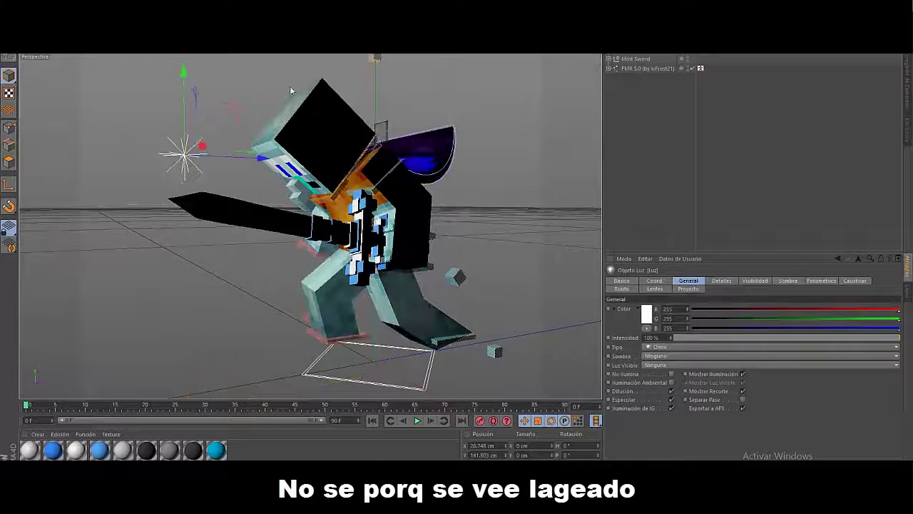
pyautogui.press('Delete')
pyautogui.click(468, 492)
pyautogui.click(468, 492)
# Place three area lights around the character and frame it through a new camera.
pyautogui.rightClick(395, 49)
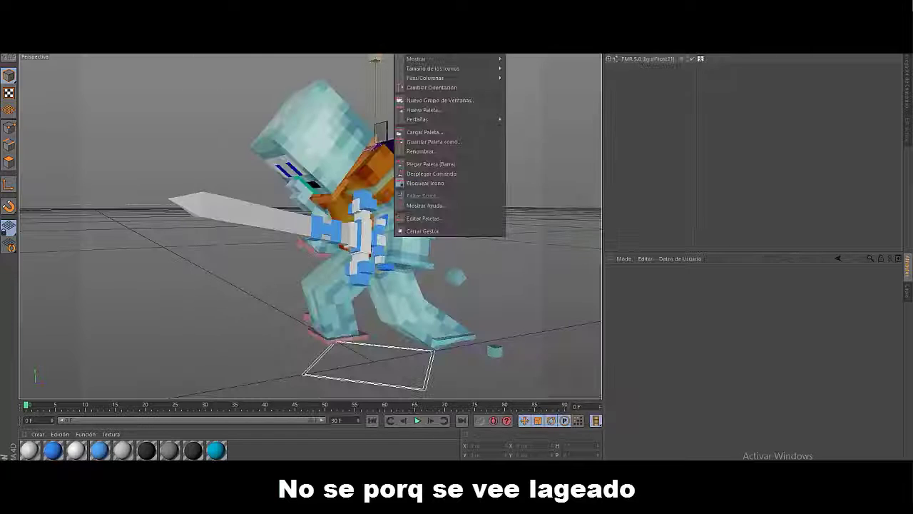
pyautogui.click(397, 47)
pyautogui.click(496, 62)
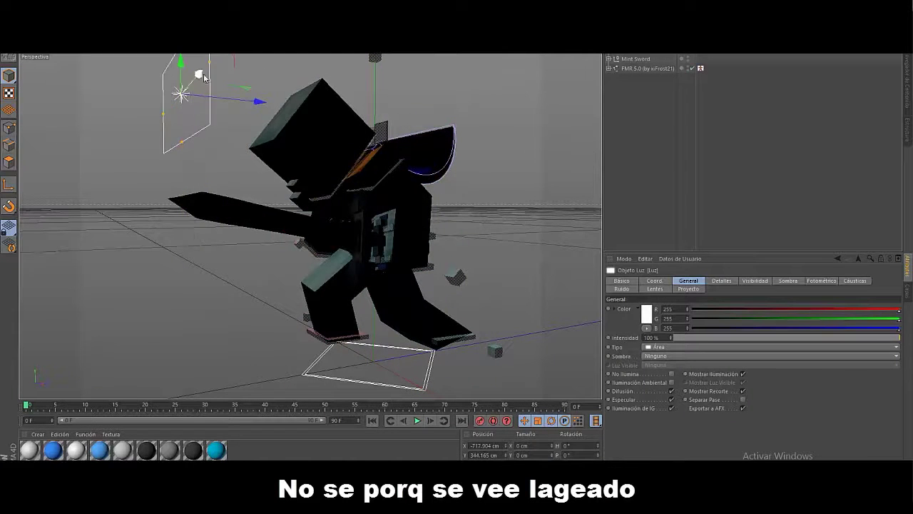
pyautogui.keyDown('alt'); pyautogui.moveTo(314, 222); pyautogui.dragTo(371, 225); pyautogui.keyUp('alt')
pyautogui.scroll(-10, 314, 221)
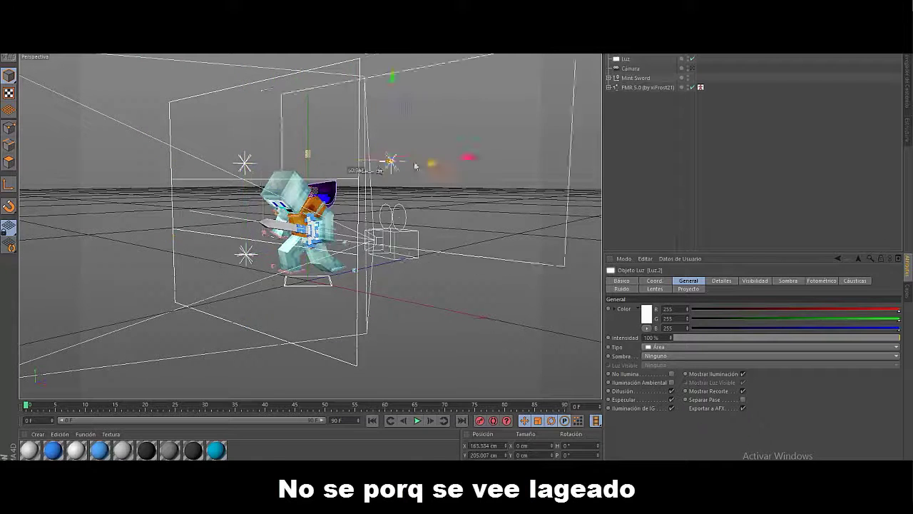
pyautogui.click(693, 69)
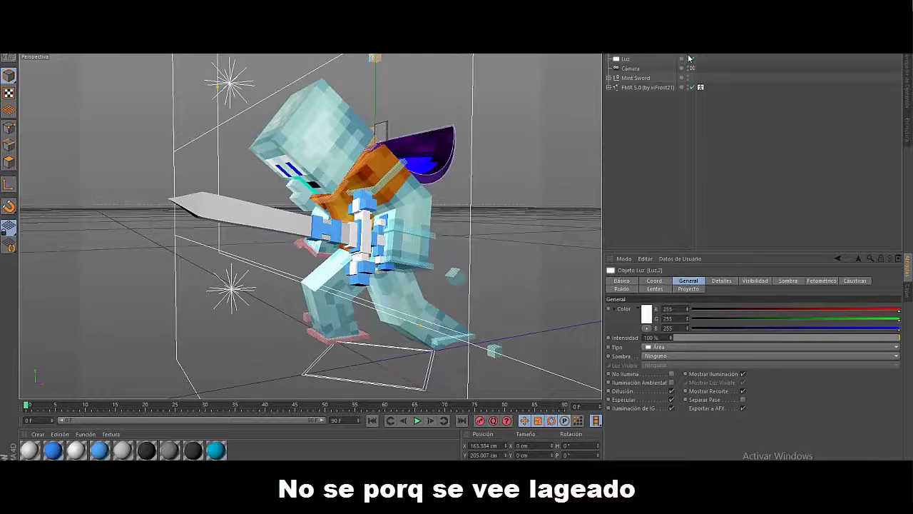
pyautogui.keyDown('alt'); pyautogui.moveTo(489, 138); pyautogui.dragTo(522, 146); pyautogui.keyUp('alt')
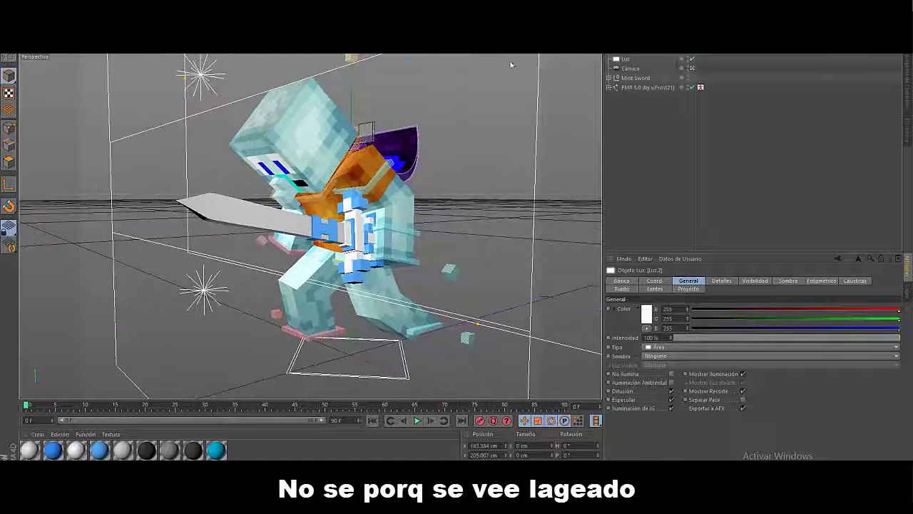
# Render the scene to the picture viewer and check the "Banner parate 1.png" entry in the history.
pyautogui.hotkey('ctrl', 'b')
pyautogui.hotkey('shift', 'r')
pyautogui.click(492, 270)
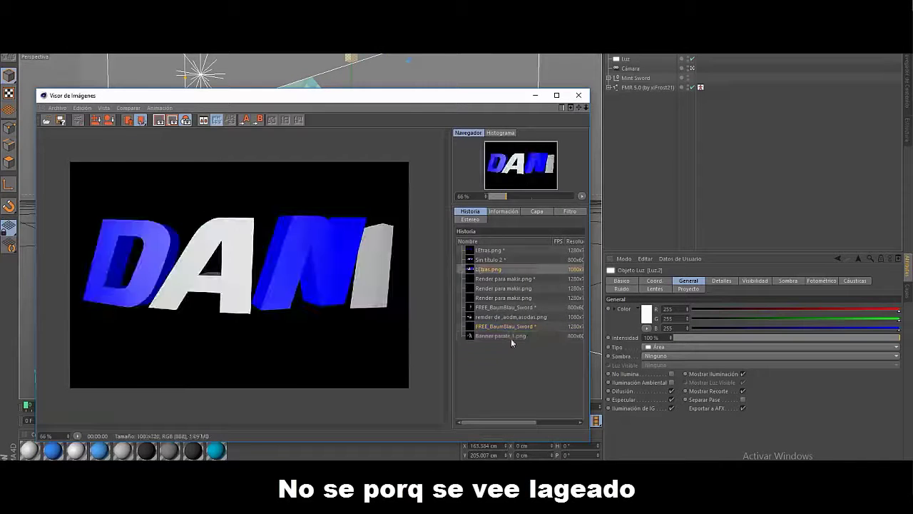
pyautogui.click(510, 336)
pyautogui.click(577, 95)
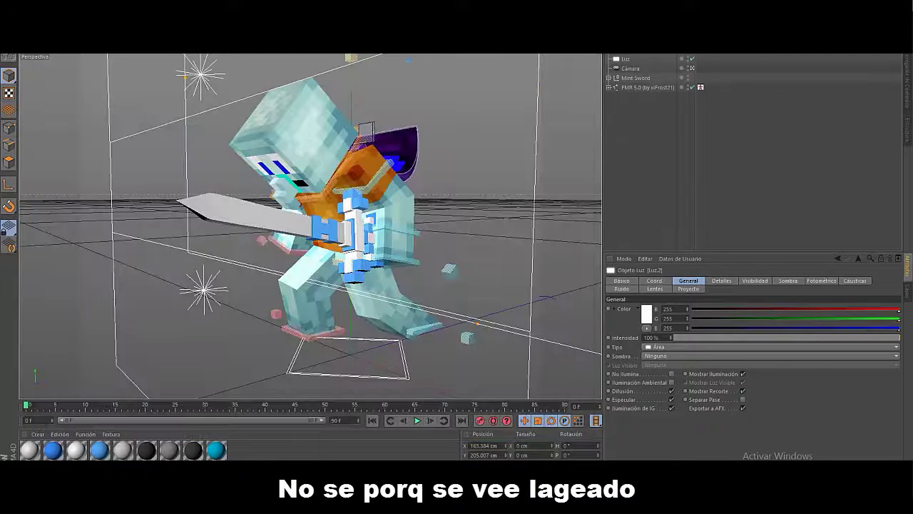
# Render a second test image, and place an additional omni light at about X 211 cm to brighten the character.
pyautogui.moveTo(173, 201); pyautogui.dragTo(144, 200)
pyautogui.hotkey('shift', 'r')
pyautogui.click(579, 96)
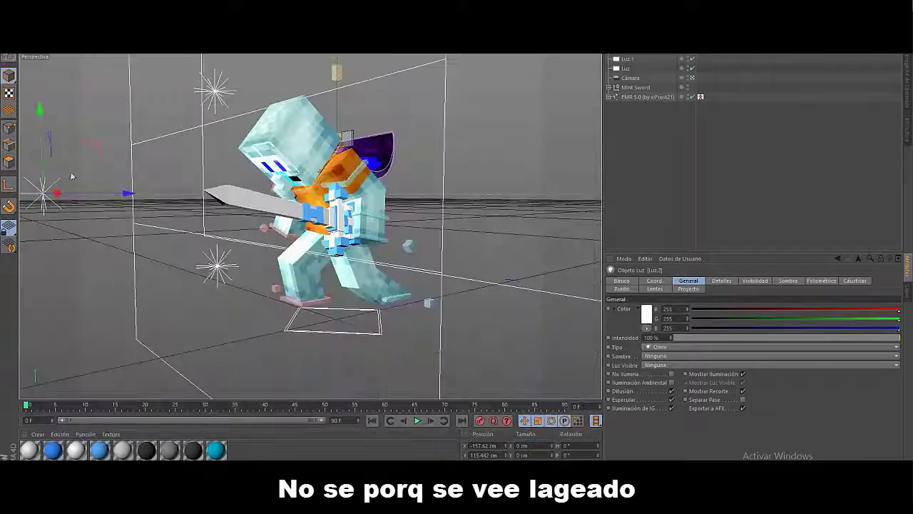
pyautogui.moveTo(57, 192); pyautogui.dragTo(227, 191)
# Set the render output size to 1080 x 720 pixels.
pyautogui.hotkey('ctrl', 'b')
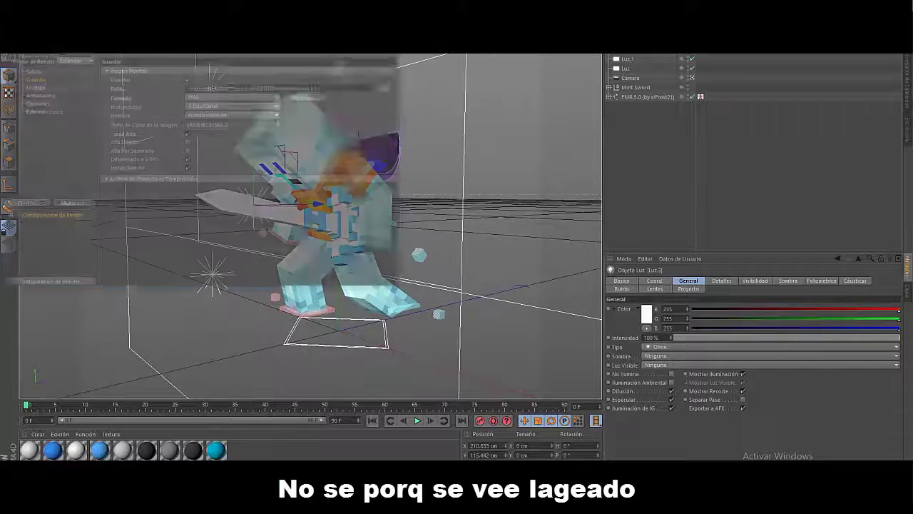
pyautogui.write('1080')
pyautogui.press('Tab')
pyautogui.write('720')
pyautogui.press('Return')
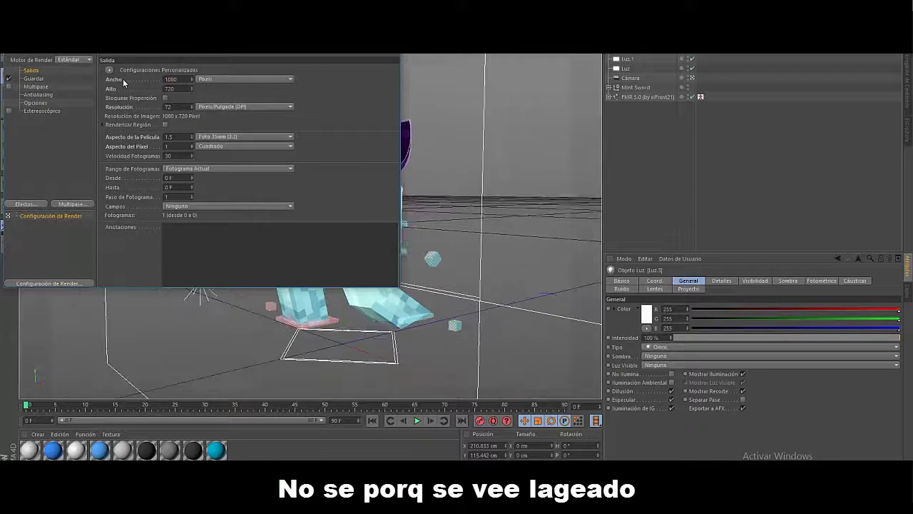
pyautogui.click(389, 47)
# Render the lit character again as "Banner parate 1.png" and close the picture viewer.
pyautogui.hotkey('shift', 'r')
pyautogui.click(434, 295)
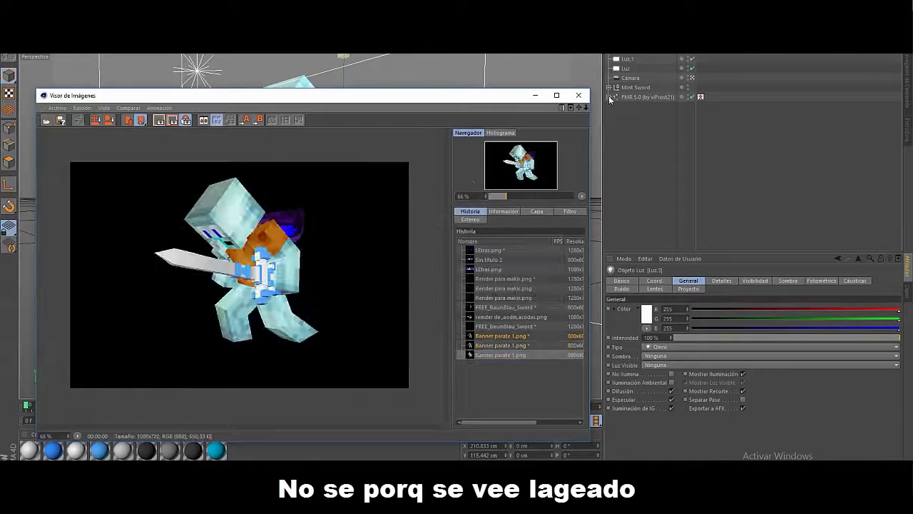
pyautogui.click(579, 96)
# Switch to Photoshop and bring up the Desktop folder for opening a file.
pyautogui.click(880, 5)
pyautogui.click(667, 57)
pyautogui.click(738, 57)
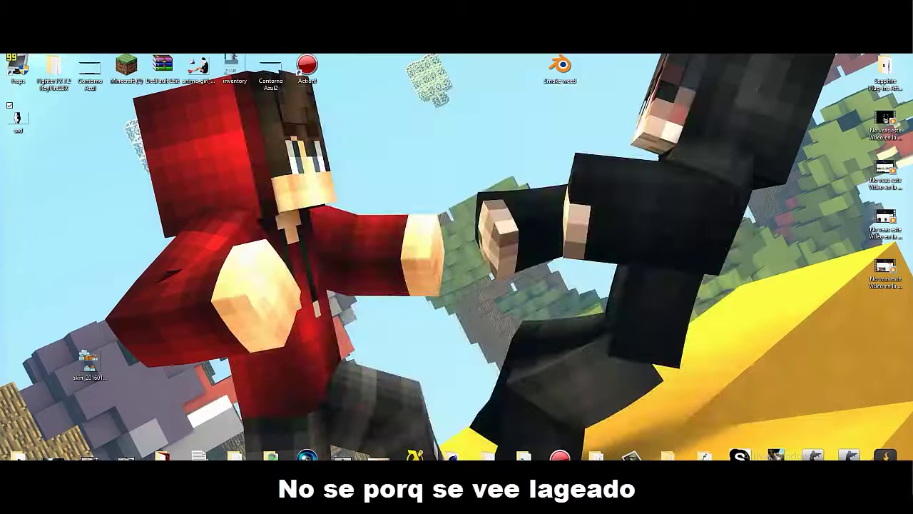
pyautogui.click(401, 229)
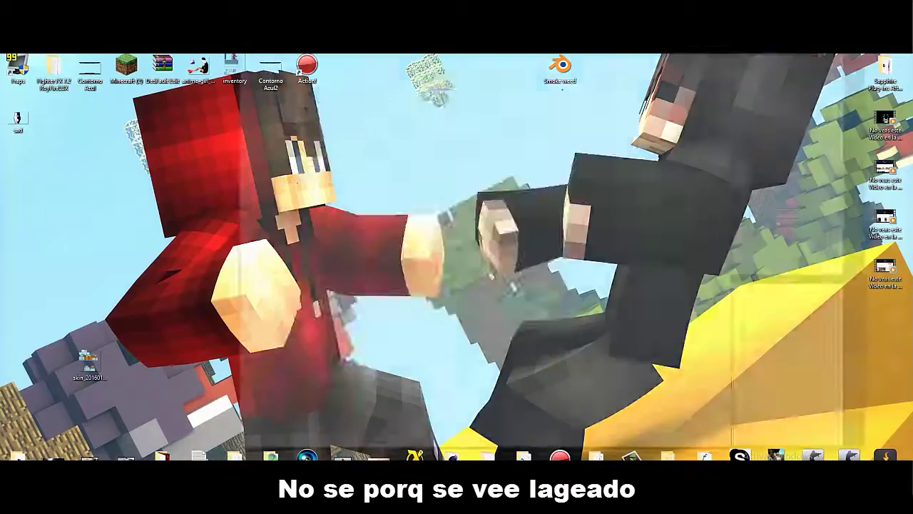
pyautogui.click(254, 8)
pyautogui.click(266, 26)
pyautogui.click(314, 120)
# Open the wide banner image with the dark green forest background from the RENDERS folder.
pyautogui.scroll(-5, 543, 191)
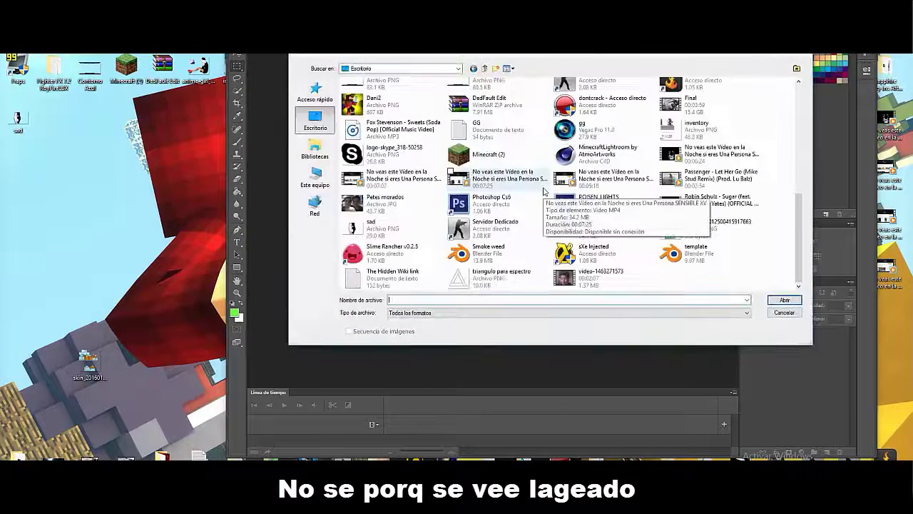
pyautogui.scroll(2, 606, 184)
pyautogui.scroll(-1, 619, 192)
pyautogui.scroll(2, 578, 199)
pyautogui.scroll(-2, 457, 175)
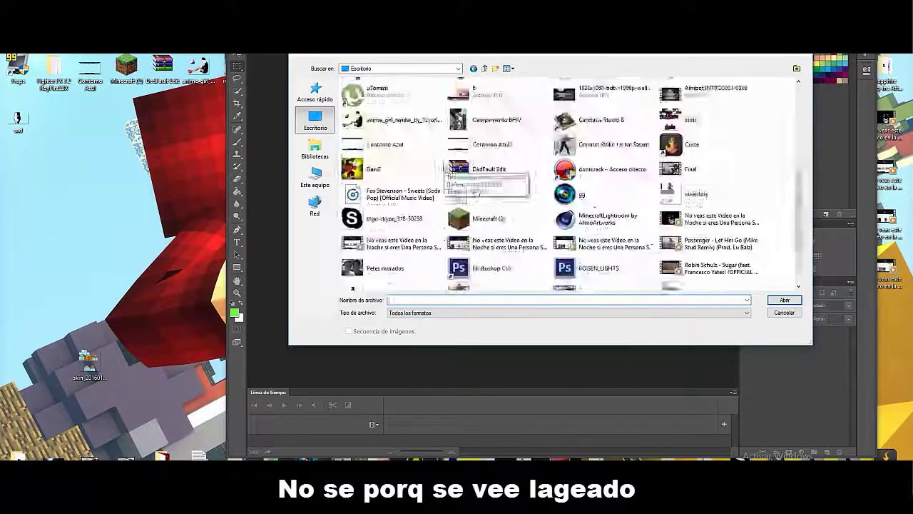
pyautogui.scroll(-1, 457, 178)
pyautogui.scroll(1, 499, 200)
pyautogui.scroll(3, 605, 194)
pyautogui.doubleClick(605, 194)
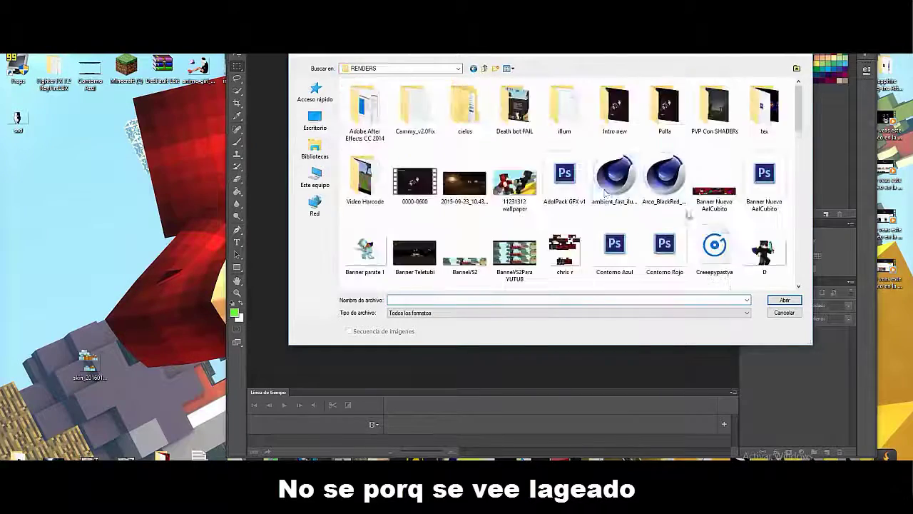
pyautogui.scroll(-3, 520, 183)
pyautogui.scroll(-3, 514, 183)
pyautogui.doubleClick(457, 183)
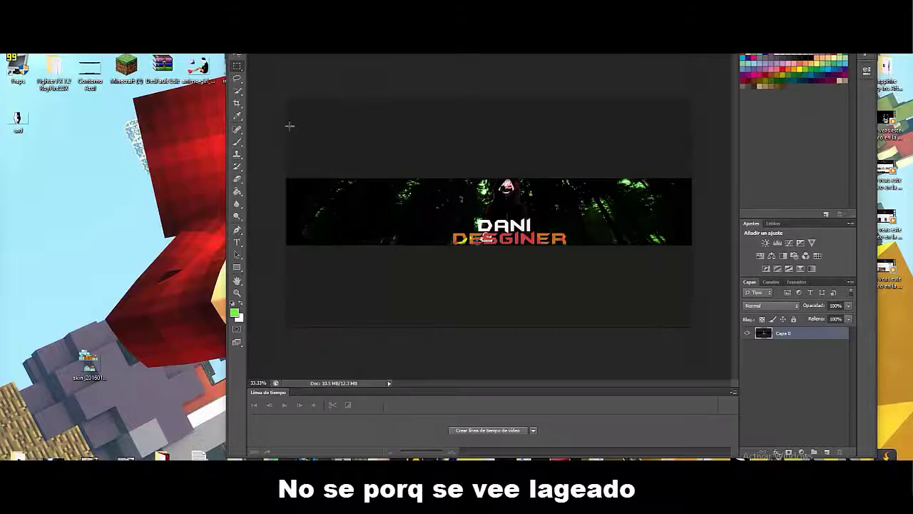
# Open the transparent render of the sword-wielding character, then switch to the DANI lettering project in Cinema 4D.
pyautogui.hotkey('ctrl', 'o')
pyautogui.doubleClick(380, 244)
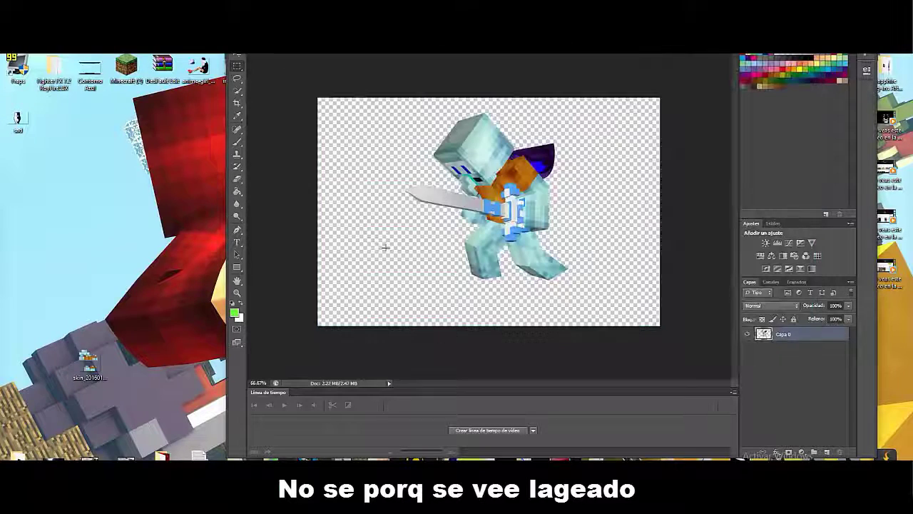
pyautogui.moveTo(428, 49); pyautogui.dragTo(571, 63)
pyautogui.click(791, 63)
pyautogui.moveTo(620, 193); pyautogui.dragTo(652, 218)
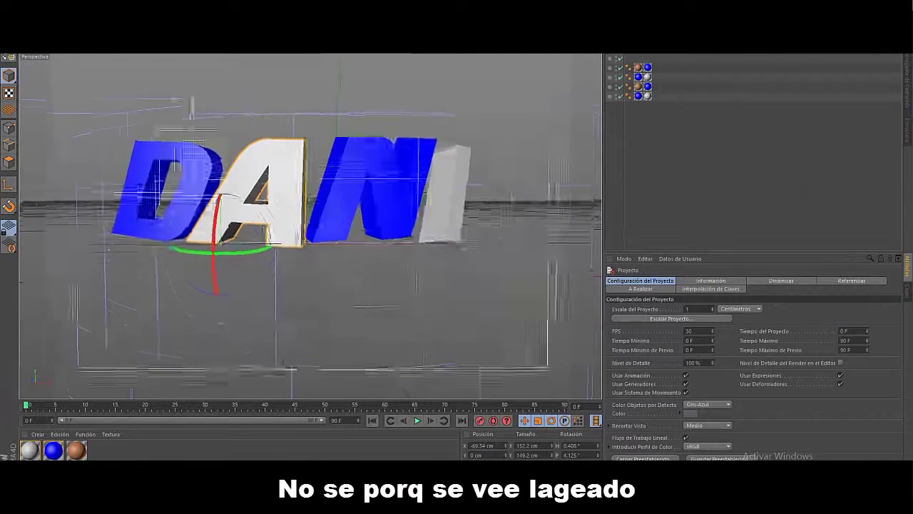
# Examine the LETRAS PARA BANNER group in the DANI lettering project and switch to an empty project.
pyautogui.click(186, 180)
pyautogui.click(625, 55)
pyautogui.click(608, 55)
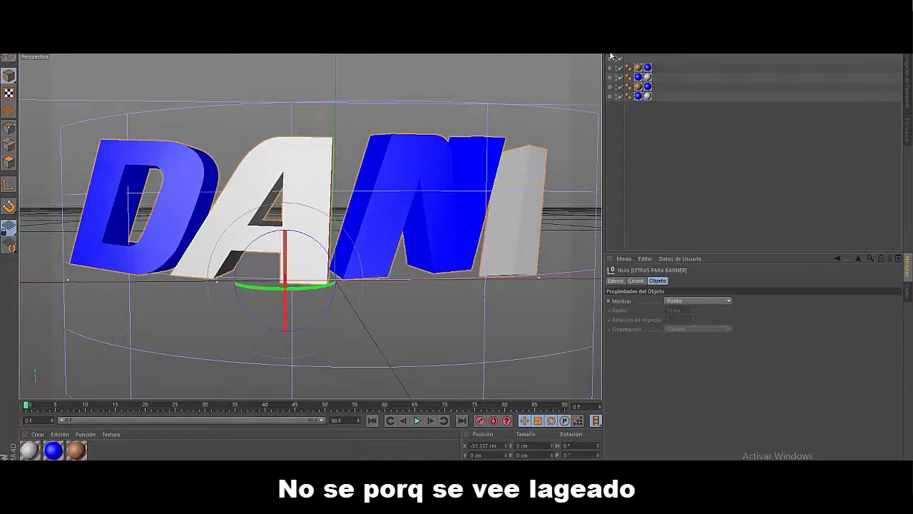
pyautogui.click(620, 68)
pyautogui.click(663, 321)
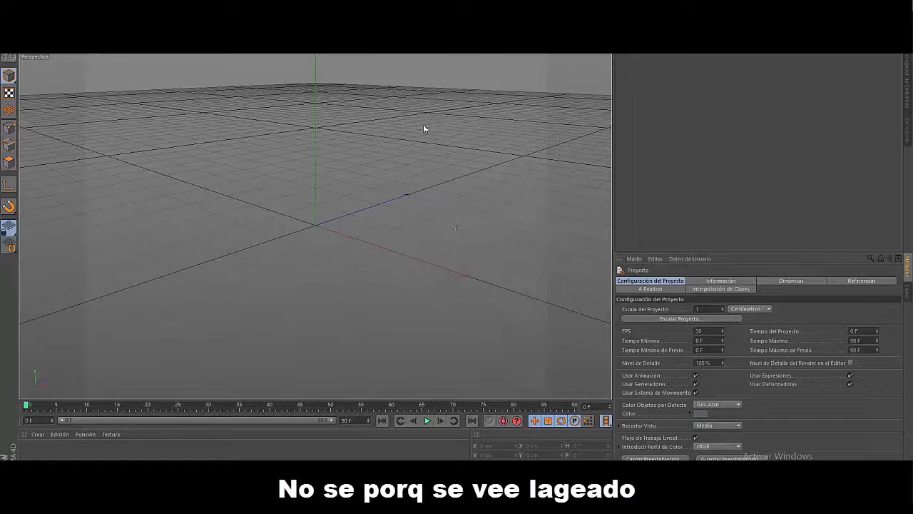
# Add a MoText object to the empty scene and check the requested banner name in the Skype chat.
pyautogui.click(312, 20)
pyautogui.click(334, 131)
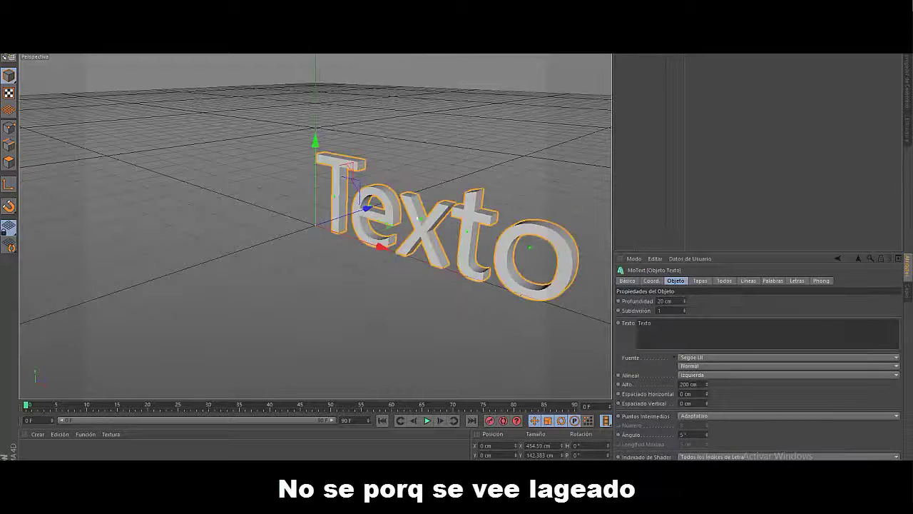
pyautogui.hotkey('alt', 'Tab')
pyautogui.click(542, 60)
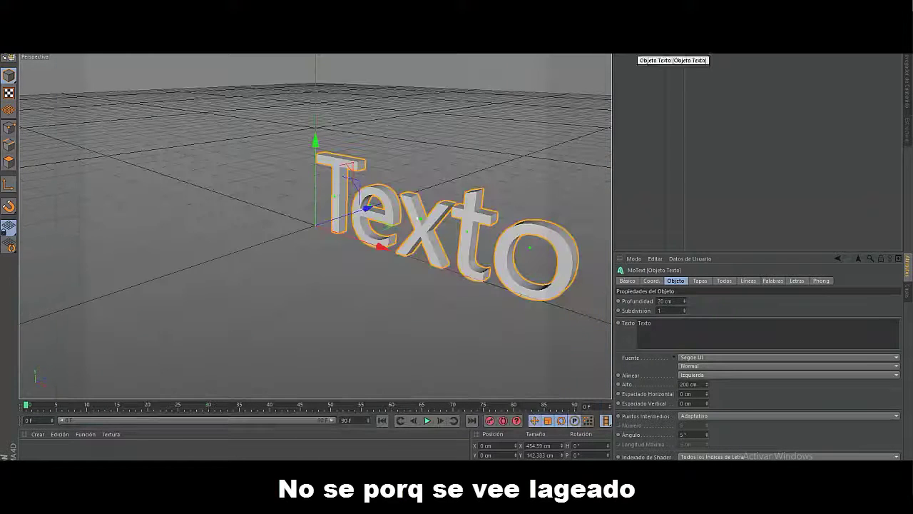
# Duplicate the MoText object until there are nine, rechecking the requested name in Skype and closing the chat.
pyautogui.hotkey('ctrl', 'v')
pyautogui.hotkey('ctrl', 'v')
pyautogui.hotkey('ctrl', 'v')
pyautogui.hotkey('alt', 'Tab')
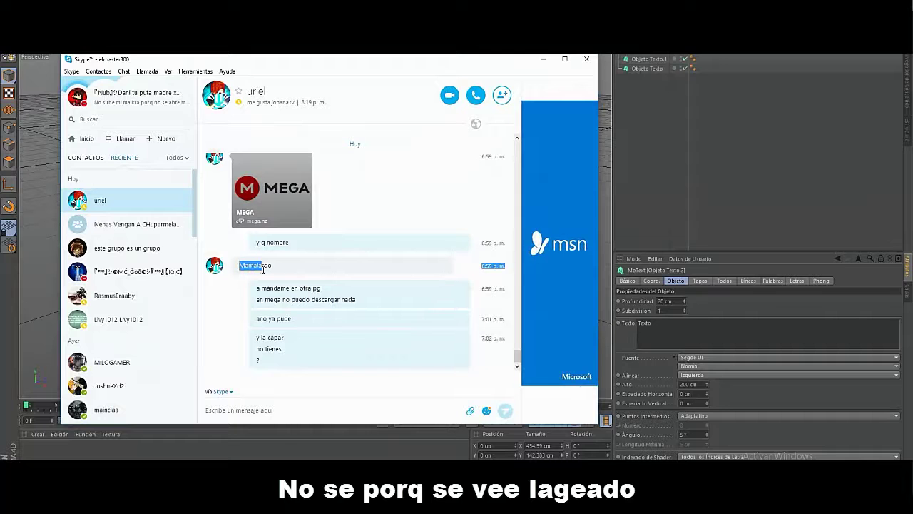
pyautogui.click(586, 60)
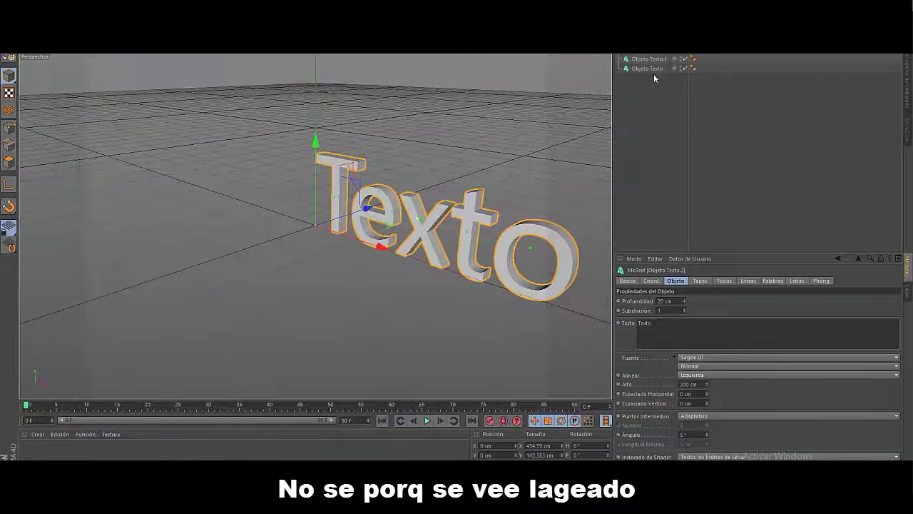
pyautogui.hotkey('ctrl', 'v')
# Set the text of the first three MoText objects to the single letters M, A and M.
pyautogui.keyDown('alt'); pyautogui.moveTo(499, 200); pyautogui.dragTo(564, 159); pyautogui.keyUp('alt')
pyautogui.click(646, 115)
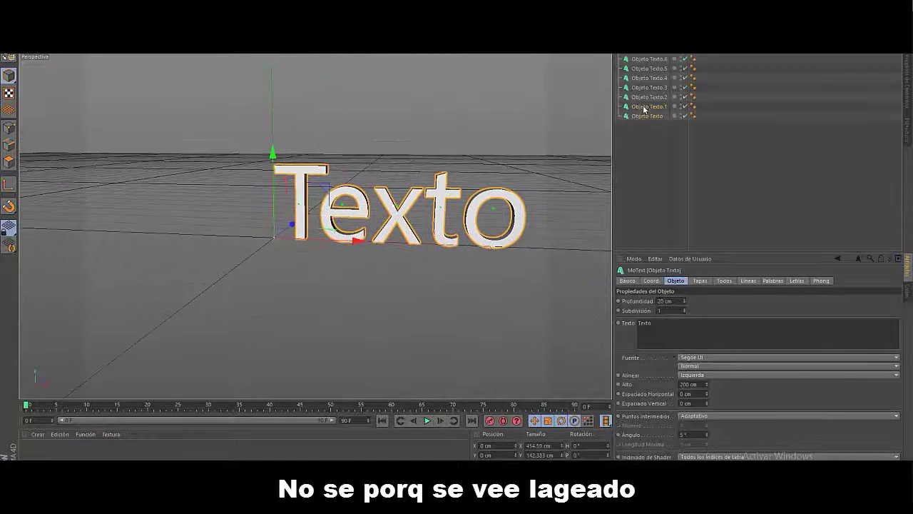
pyautogui.moveTo(708, 340); pyautogui.dragTo(542, 299)
pyautogui.write('M')
pyautogui.click(628, 323)
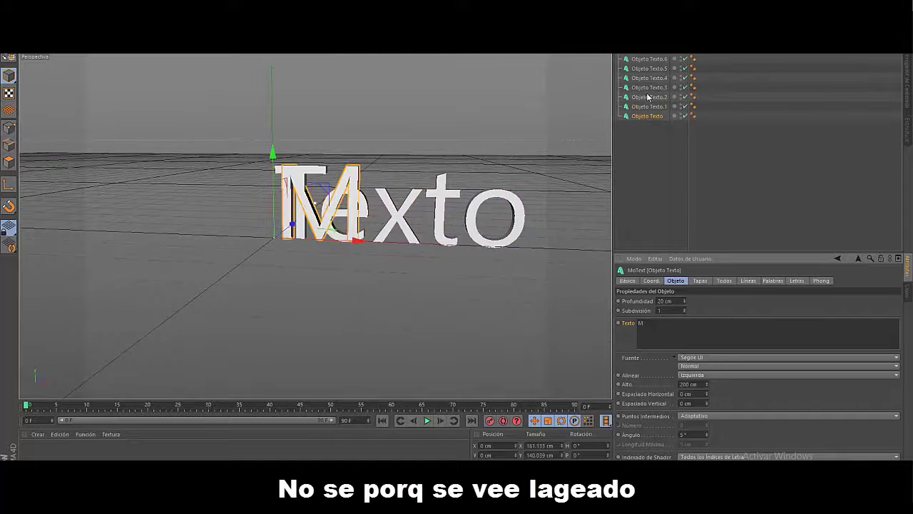
pyautogui.click(649, 107)
pyautogui.click(665, 324)
pyautogui.press('BackSpace')
pyautogui.press('BackSpace')
pyautogui.click(649, 96)
pyautogui.click(663, 326)
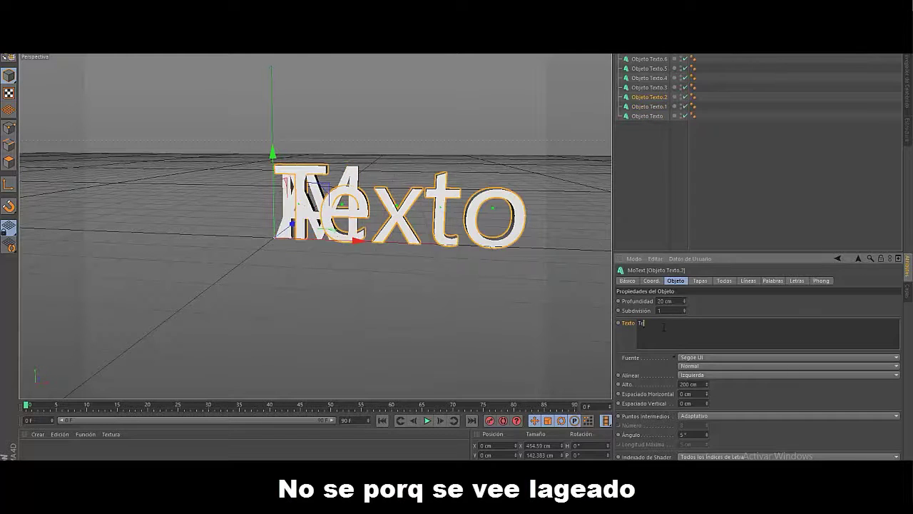
# Set the text of the remaining six MoText objects to the single letters A, L, A, R, D and O.
pyautogui.click(649, 87)
pyautogui.write('A')
pyautogui.moveTo(660, 326); pyautogui.dragTo(535, 321)
pyautogui.click(662, 68)
pyautogui.write('A')
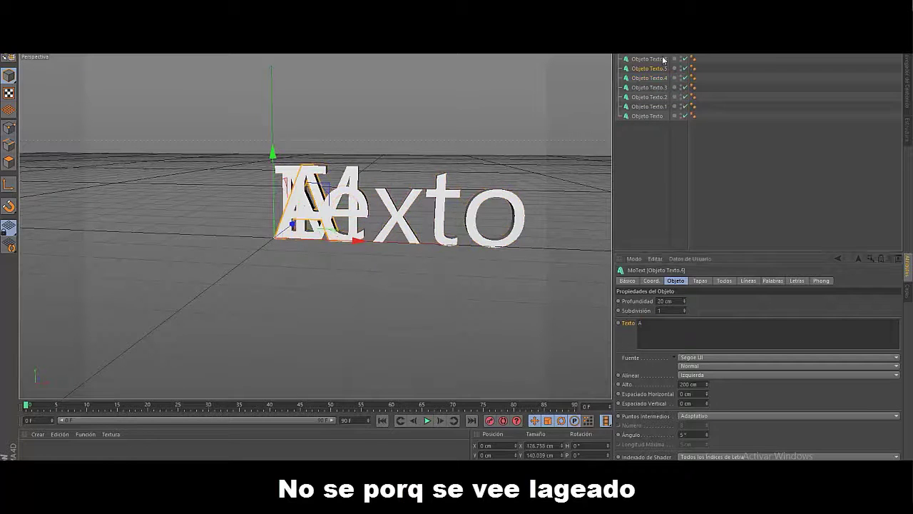
pyautogui.click(662, 59)
pyautogui.moveTo(655, 325); pyautogui.dragTo(615, 327)
pyautogui.write('R')
pyautogui.click(651, 50)
pyautogui.write('D')
pyautogui.click(650, 40)
pyautogui.write('O')
# Spread the overlapping letters apart along the X axis, placing an M and an A at the start of the word.
pyautogui.moveTo(360, 241); pyautogui.dragTo(174, 238)
pyautogui.click(641, 50)
pyautogui.click(649, 97)
pyautogui.moveTo(355, 241); pyautogui.dragTo(285, 244)
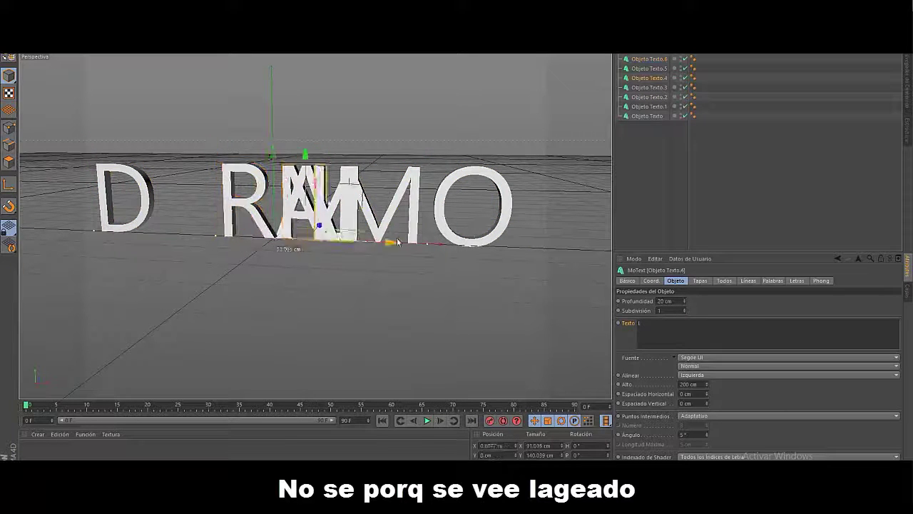
pyautogui.moveTo(155, 219); pyautogui.dragTo(205, 219)
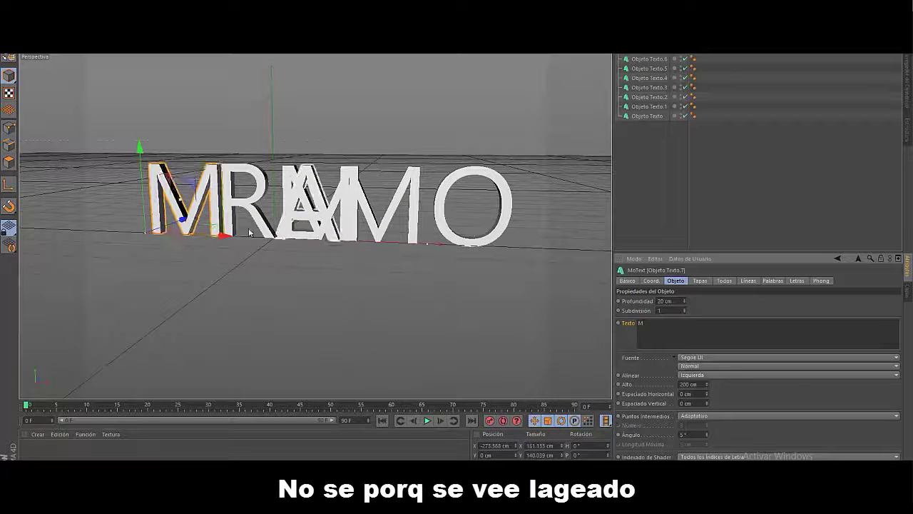
pyautogui.moveTo(359, 241); pyautogui.dragTo(234, 246)
pyautogui.click(648, 107)
pyautogui.click(648, 68)
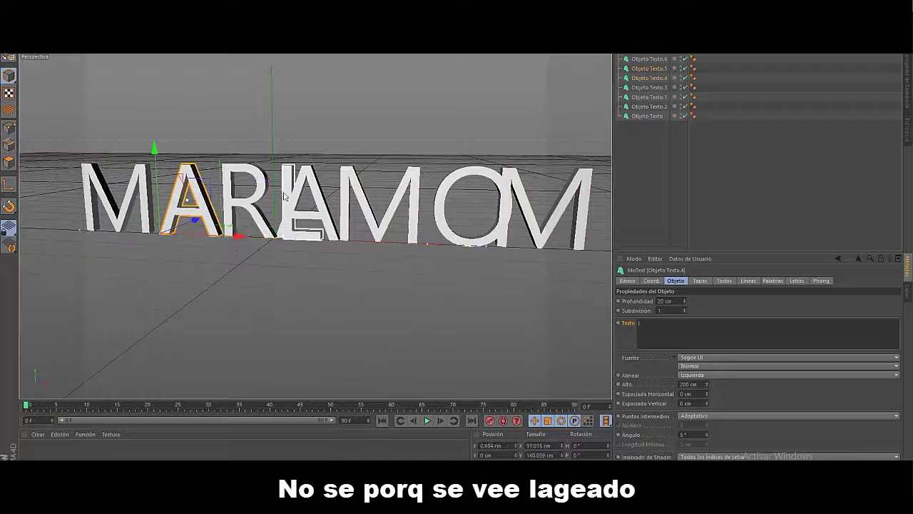
pyautogui.moveTo(435, 246); pyautogui.dragTo(492, 246)
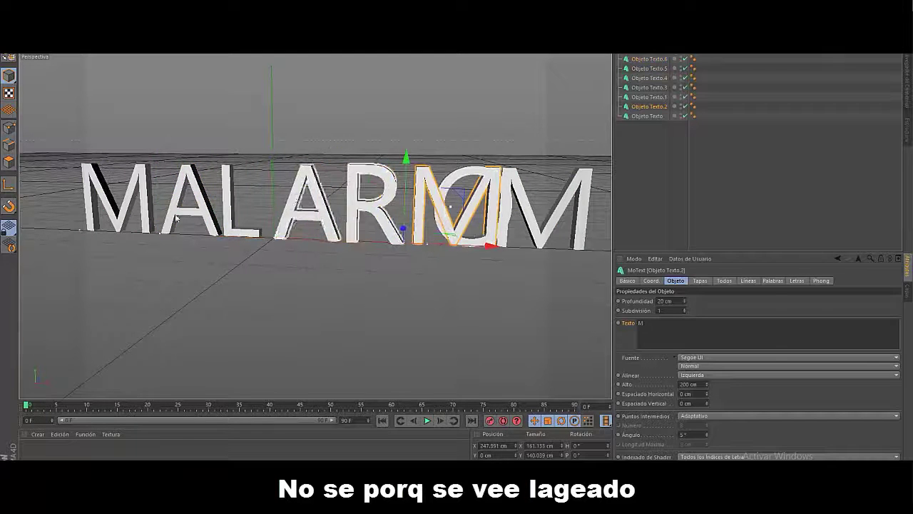
# Rearrange the letters along the X axis to spell MAMALA, with the R placed after them.
pyautogui.moveTo(360, 250); pyautogui.dragTo(237, 237)
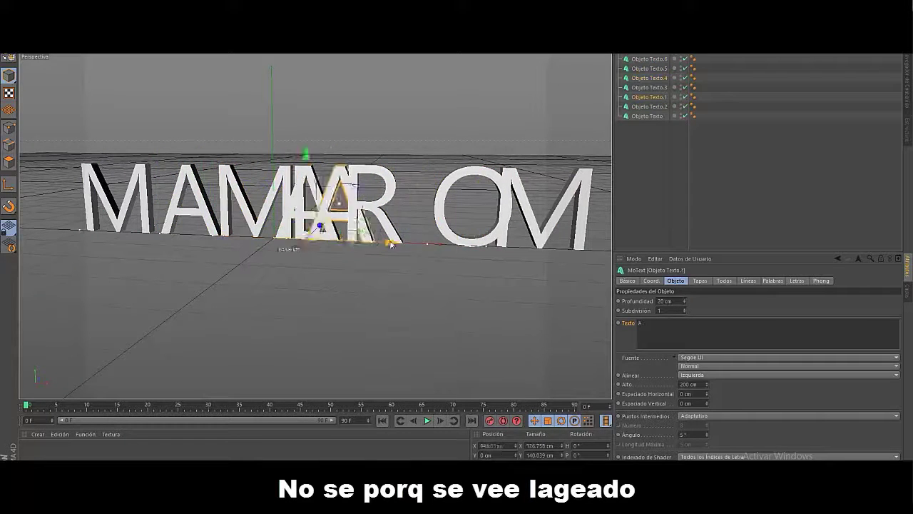
pyautogui.moveTo(447, 245); pyautogui.dragTo(497, 247)
pyautogui.moveTo(339, 239); pyautogui.dragTo(603, 246)
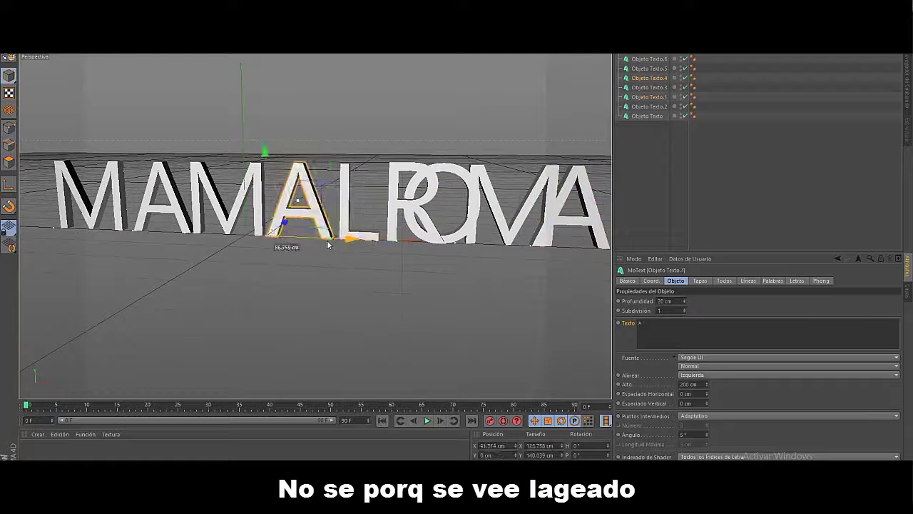
pyautogui.click(574, 214)
pyautogui.moveTo(603, 245); pyautogui.dragTo(432, 252)
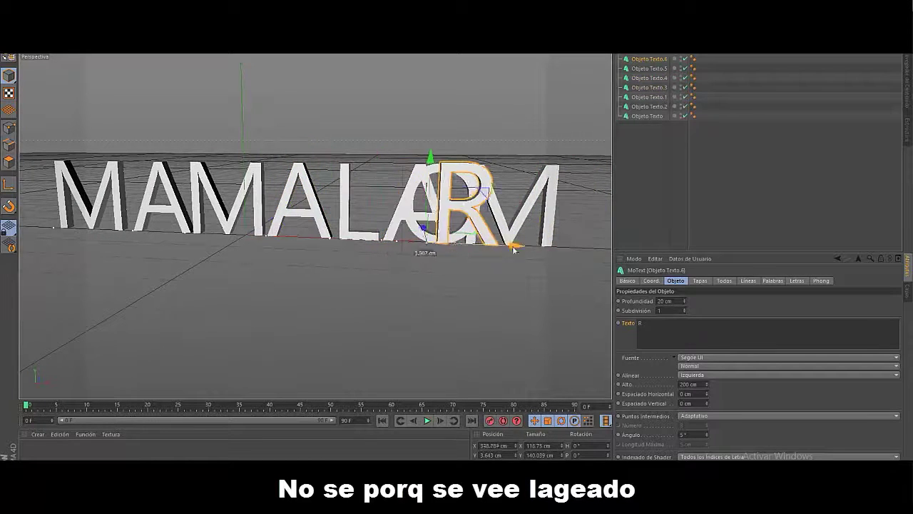
pyautogui.moveTo(513, 248); pyautogui.dragTo(540, 248)
# Change the surplus M at the end of the word to D and position it right after the R.
pyautogui.click(549, 206)
pyautogui.moveTo(645, 323); pyautogui.dragTo(547, 314)
pyautogui.write('D')
pyautogui.moveTo(547, 247); pyautogui.dragTo(605, 249)
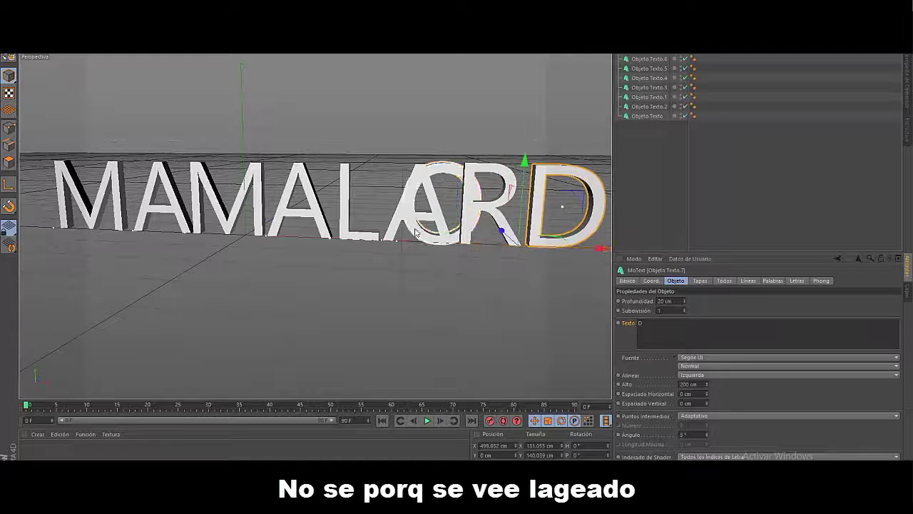
# Move the O along the X axis to the end of the word to complete MAMALARDO.
pyautogui.click(416, 232)
pyautogui.keyDown('alt'); pyautogui.moveTo(416, 243); pyautogui.dragTo(323, 243, button='middle'); pyautogui.keyUp('alt')
pyautogui.moveTo(389, 245); pyautogui.dragTo(596, 254)
pyautogui.keyDown('alt'); pyautogui.moveTo(499, 264); pyautogui.dragTo(542, 253); pyautogui.keyUp('alt')
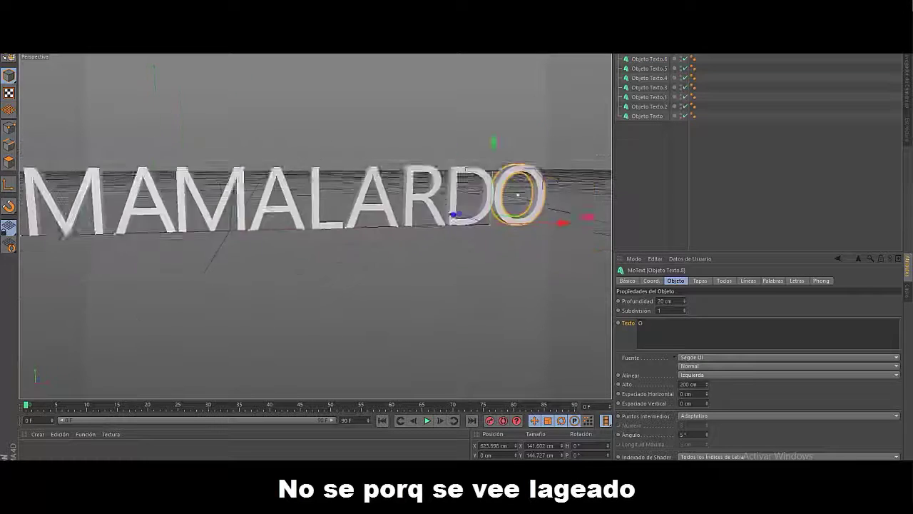
pyautogui.keyDown('alt'); pyautogui.moveTo(480, 83); pyautogui.dragTo(527, 89, button='middle'); pyautogui.keyUp('alt')
pyautogui.keyDown('alt'); pyautogui.moveTo(481, 83); pyautogui.dragTo(457, 76); pyautogui.keyUp('alt')
pyautogui.keyDown('alt'); pyautogui.moveTo(481, 84); pyautogui.dragTo(459, 83, button='middle'); pyautogui.keyUp('alt')
# Set the depth of all nine letter objects to 90 cm.
pyautogui.click(646, 115)
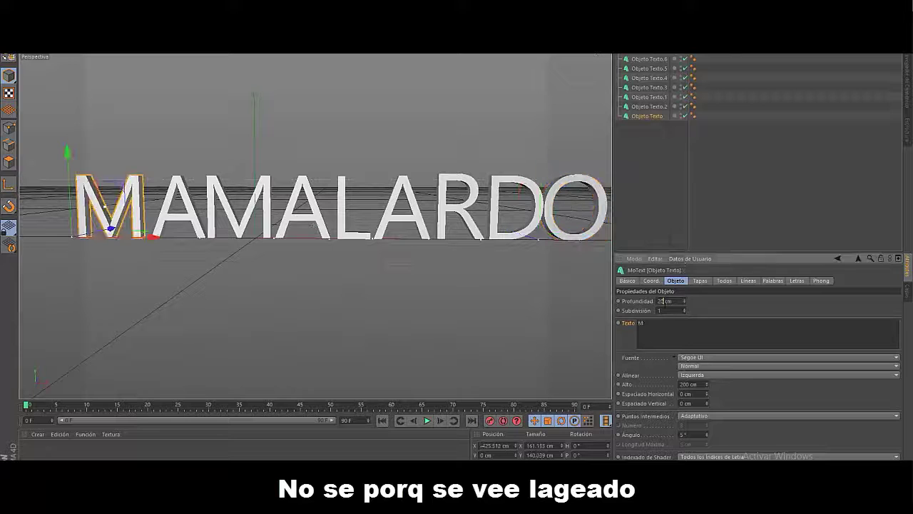
pyautogui.hotkey('ctrl', 'a')
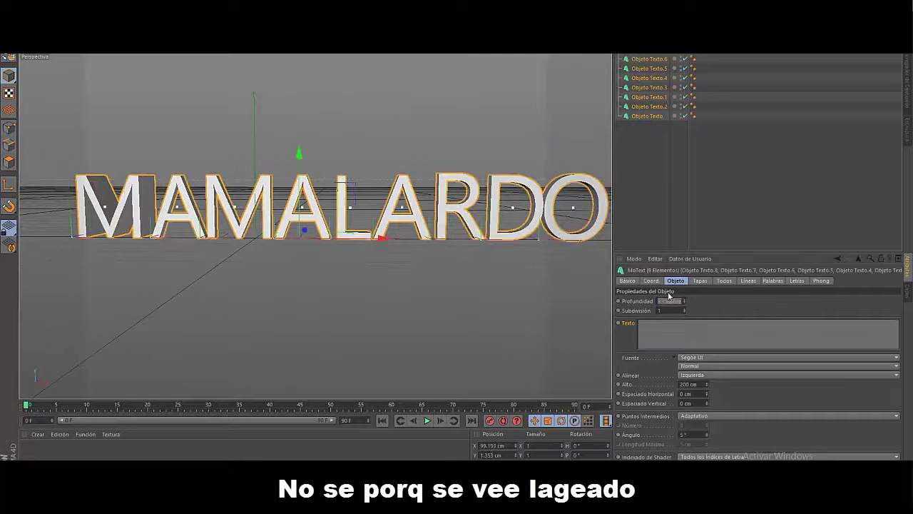
# Set the render output size to 1080 x 720 pixels and fit the whole word in the frame.
pyautogui.hotkey('ctrl', 'b')
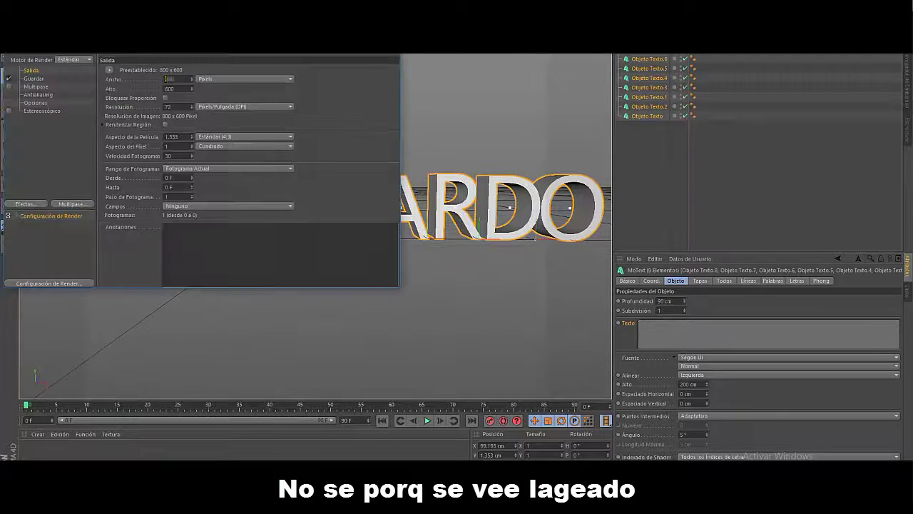
pyautogui.press('Tab')
pyautogui.write('720')
pyautogui.press('Return')
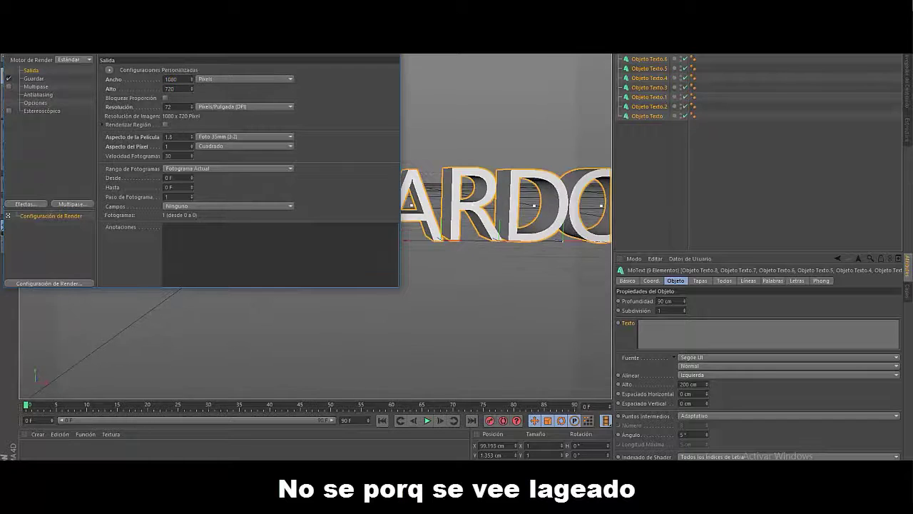
pyautogui.click(389, 47)
pyautogui.scroll(-2, 584, 51)
pyautogui.moveTo(583, 51); pyautogui.dragTo(572, 51)
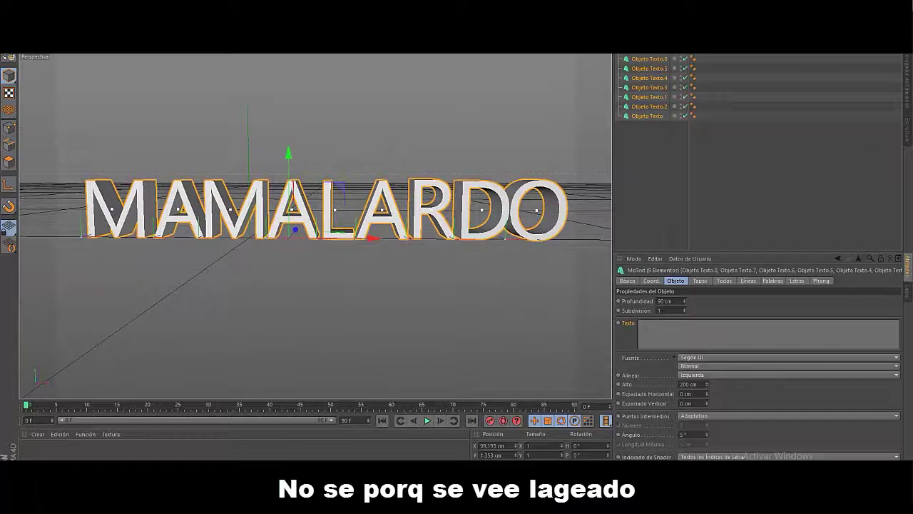
# Add a Wrap deformer, group the nine letters in a null, and place the deformer inside that group.
pyautogui.click(356, 33)
pyautogui.click(542, 119)
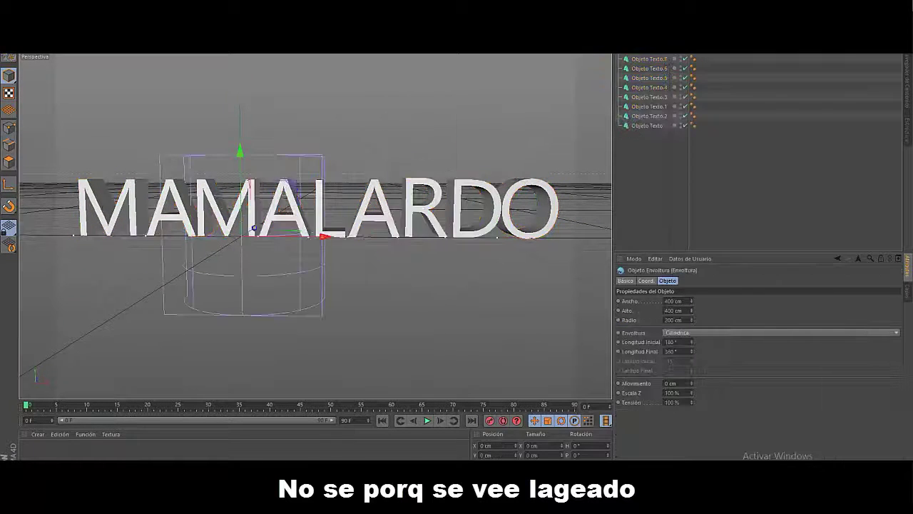
pyautogui.moveTo(580, 49); pyautogui.dragTo(610, 49)
pyautogui.middleClick(642, 53)
pyautogui.rightClick(644, 53)
pyautogui.click(661, 274)
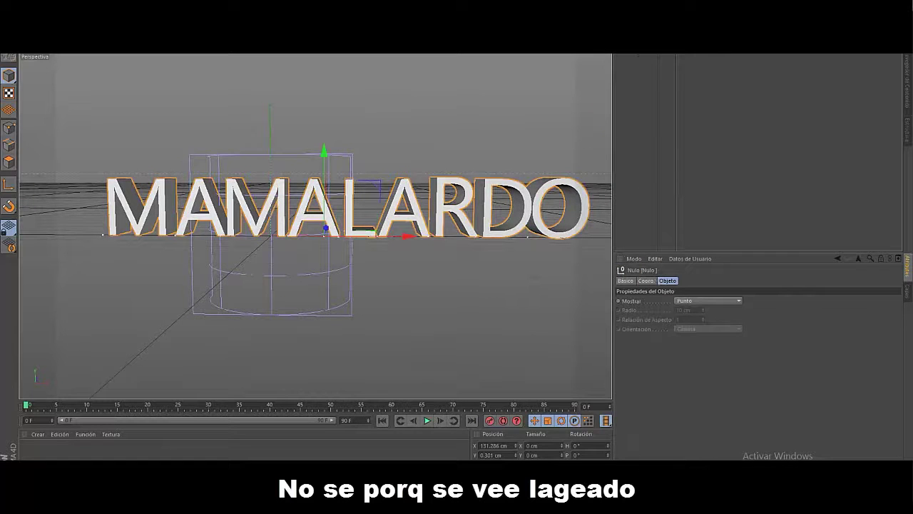
pyautogui.click(619, 49)
pyautogui.moveTo(638, 40); pyautogui.dragTo(640, 53)
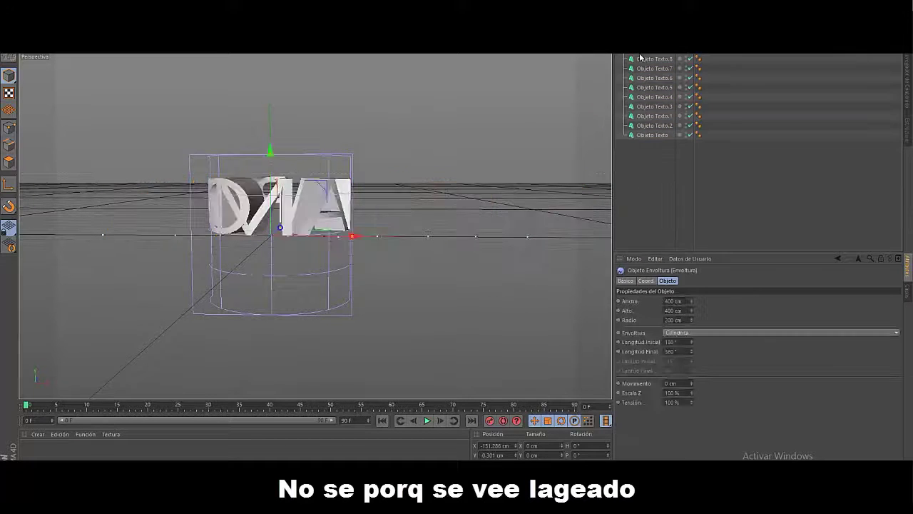
# Widen the Wrap deformer to about 1002 cm, reduce its tension and shift it along X to bend the word gently.
pyautogui.scroll(3, 237, 179)
pyautogui.moveTo(401, 260); pyautogui.dragTo(579, 261)
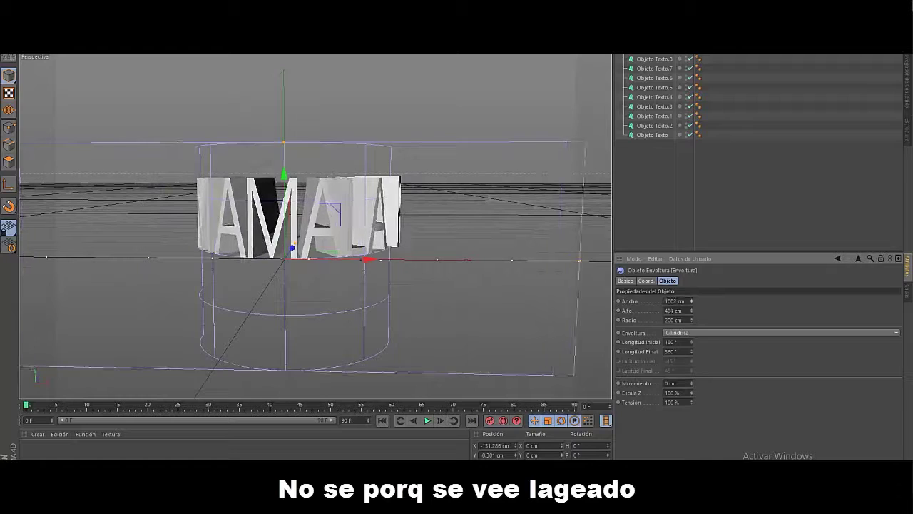
pyautogui.moveTo(691, 311); pyautogui.dragTo(692, 305)
pyautogui.moveTo(692, 403); pyautogui.dragTo(691, 445)
pyautogui.moveTo(369, 260)
pyautogui.mouseDown()
pyautogui.moveTo(388, 259)
pyautogui.moveTo(378, 260)
pyautogui.mouseUp()
pyautogui.click(655, 59)
pyautogui.keyDown('shift'); pyautogui.click(652, 134); pyautogui.keyUp('shift')
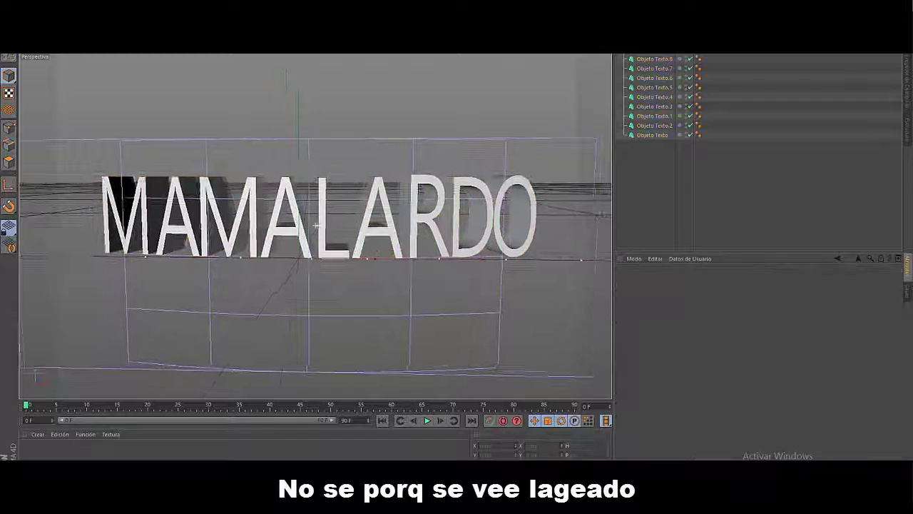
# Create a new material and set its colour to pure green, RGB 0, 255, 0.
pyautogui.click(37, 434)
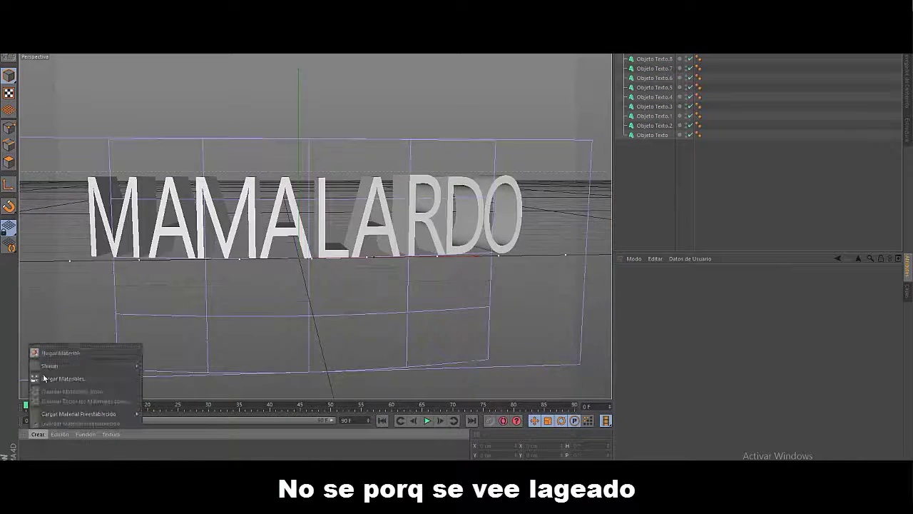
pyautogui.click(55, 353)
pyautogui.doubleClick(29, 449)
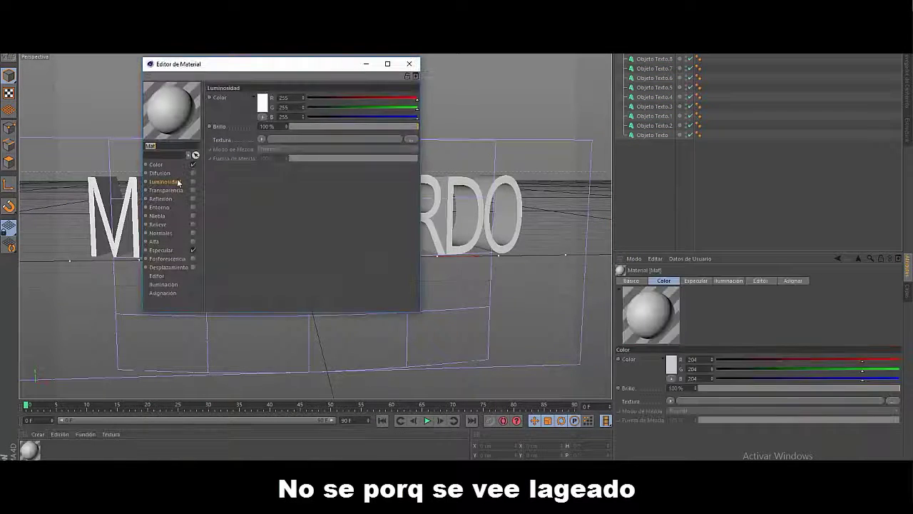
pyautogui.moveTo(399, 108); pyautogui.dragTo(419, 107)
pyautogui.moveTo(395, 98); pyautogui.dragTo(307, 98)
pyautogui.moveTo(395, 117); pyautogui.dragTo(306, 118)
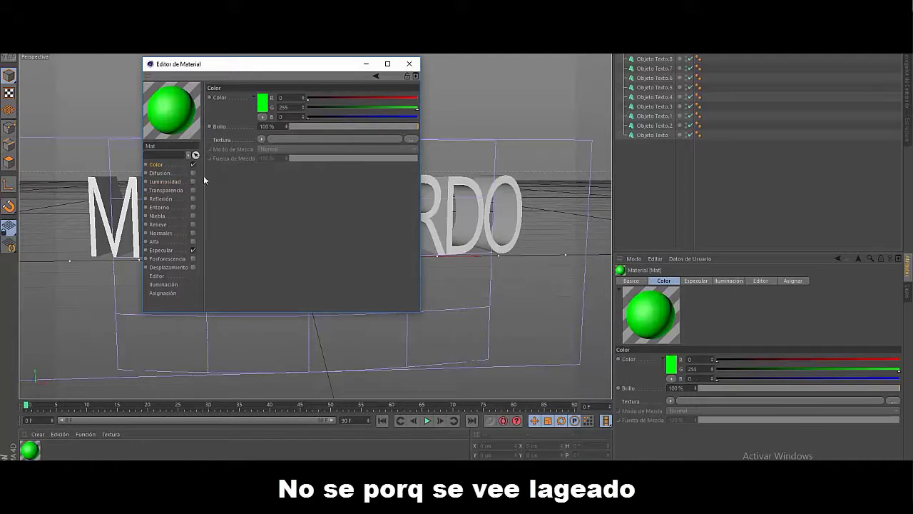
# Enable the green material's luminosity with colour RGB 0, 255, 0 and brightness 40%.
pyautogui.moveTo(417, 117); pyautogui.dragTo(267, 114)
pyautogui.moveTo(416, 98); pyautogui.dragTo(306, 99)
pyautogui.moveTo(417, 127); pyautogui.dragTo(354, 134)
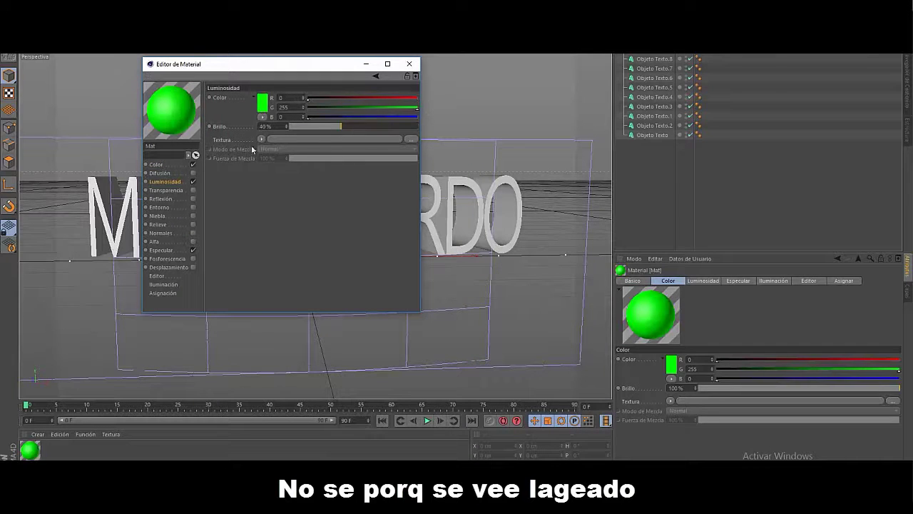
# Examine the green material's transparency, environment and specular channels, and close the material editor.
pyautogui.click(175, 191)
pyautogui.click(163, 208)
pyautogui.click(163, 251)
pyautogui.moveTo(415, 126); pyautogui.dragTo(338, 124)
pyautogui.moveTo(342, 117); pyautogui.dragTo(305, 117)
pyautogui.moveTo(343, 107); pyautogui.dragTo(379, 128)
pyautogui.click(303, 96)
pyautogui.moveTo(362, 64); pyautogui.dragTo(408, 58)
pyautogui.click(457, 59)
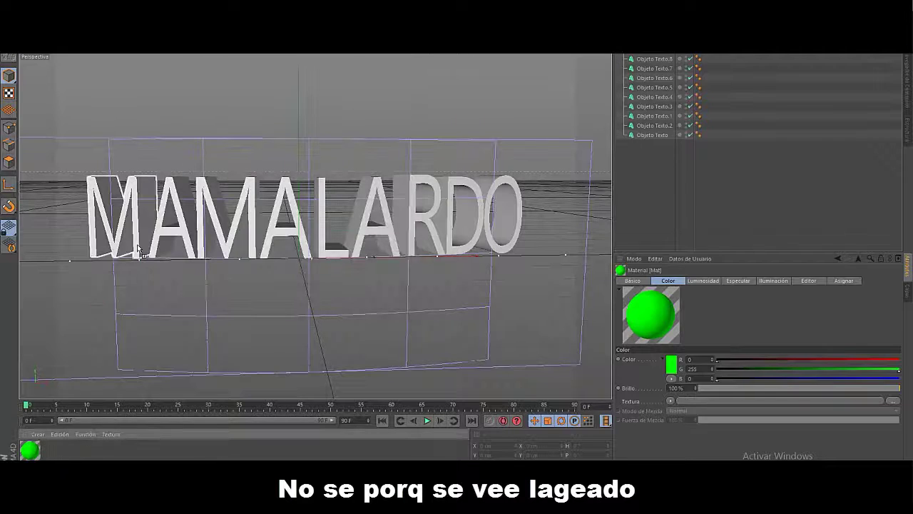
# Change the font of all nine letter text objects to Masque.
pyautogui.click(648, 59)
pyautogui.keyDown('shift'); pyautogui.click(652, 135); pyautogui.keyUp('shift')
pyautogui.click(705, 360)
pyautogui.scroll(10, 732, 244)
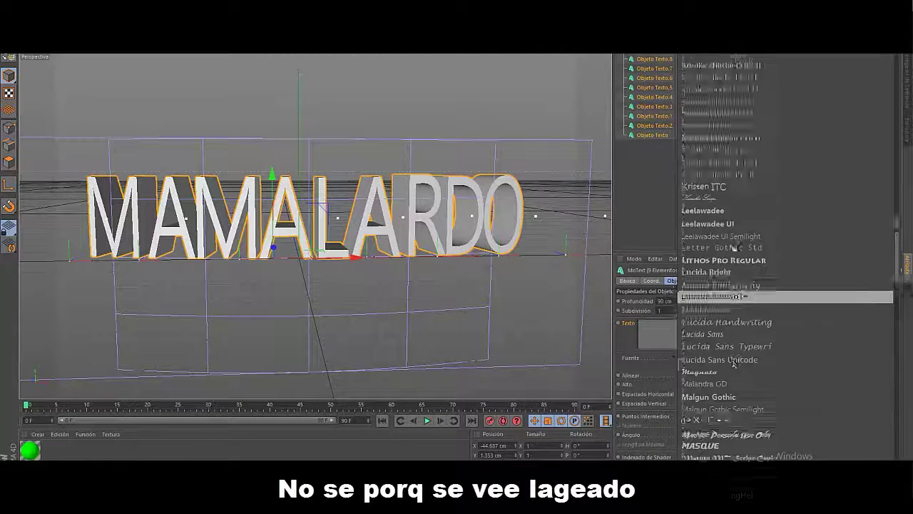
pyautogui.scroll(-10, 720, 254)
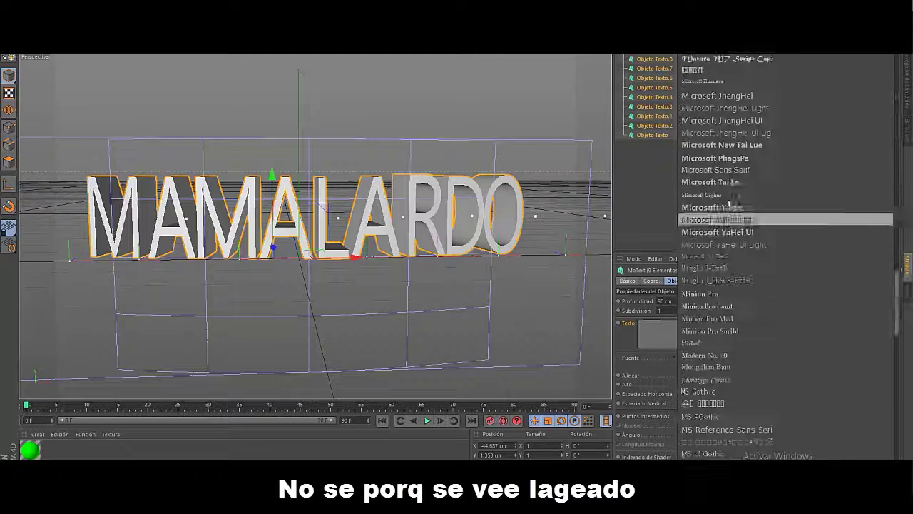
pyautogui.click(717, 217)
# Adjust the spacing of the opening letters and apply the green material to every other letter: M, M, L, R and O.
pyautogui.click(135, 246)
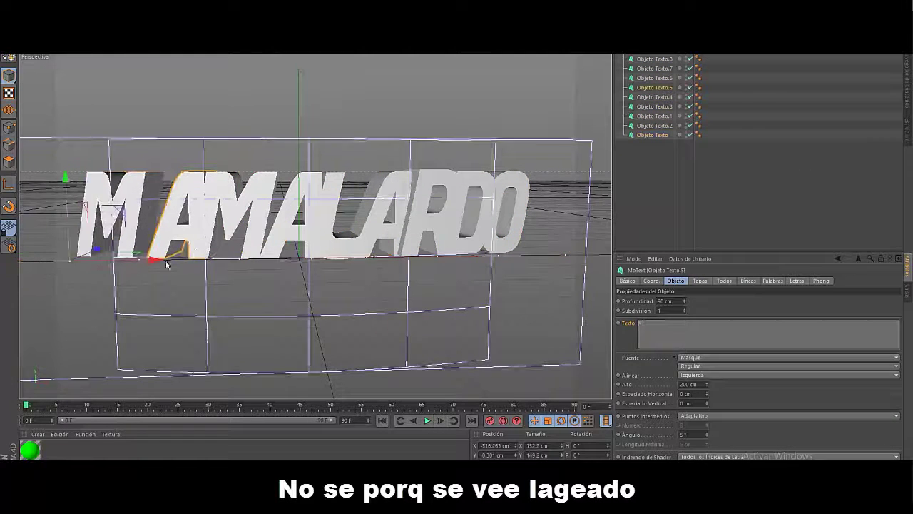
pyautogui.moveTo(91, 225); pyautogui.dragTo(96, 223)
pyautogui.moveTo(30, 449); pyautogui.dragTo(503, 241)
# Rotate the first M and the first A individually so they face slightly different directions.
pyautogui.press('r')
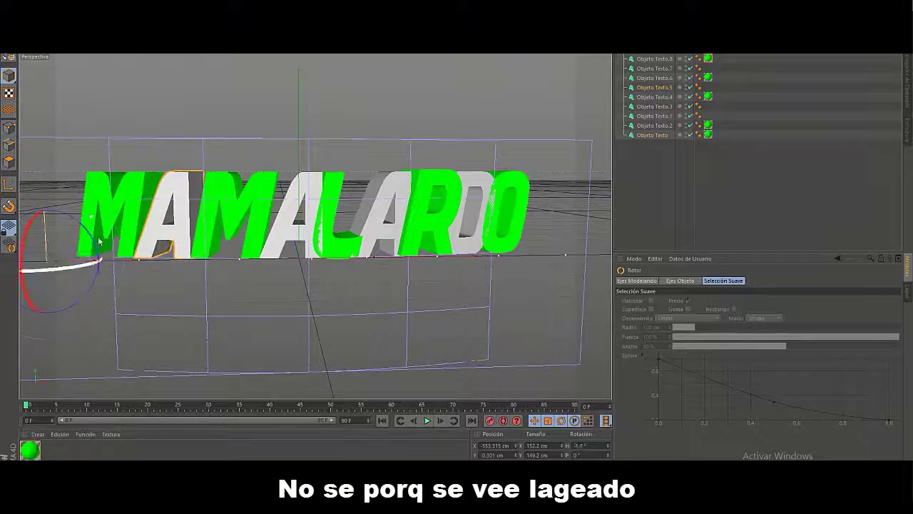
pyautogui.click(100, 235)
pyautogui.scroll(-4, 264, 157)
pyautogui.moveTo(49, 238); pyautogui.dragTo(78, 236)
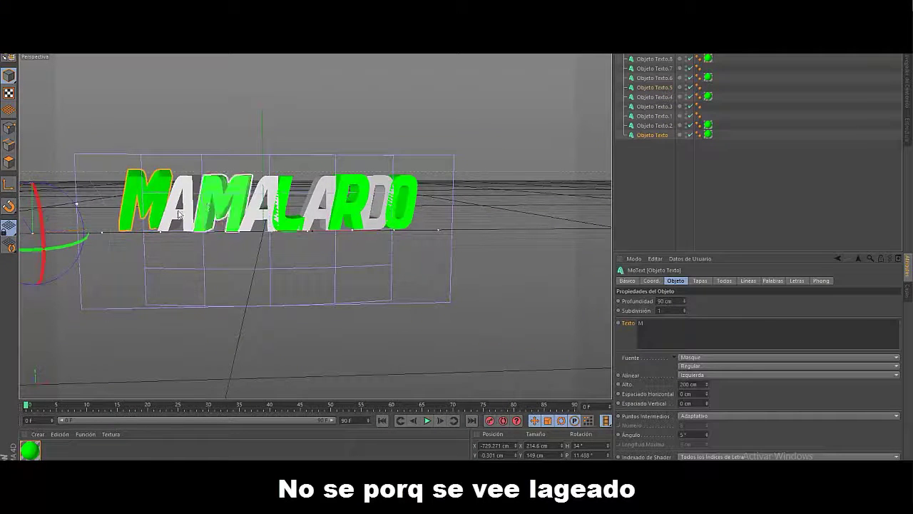
pyautogui.click(203, 219)
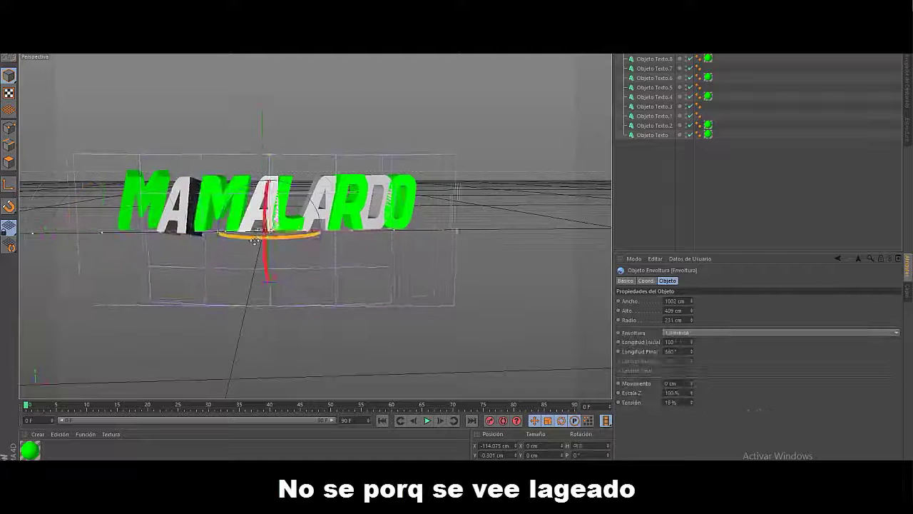
pyautogui.click(223, 215)
pyautogui.moveTo(164, 238); pyautogui.dragTo(196, 230)
# Shift the third A, R, D and O along X to open up the gaps between them.
pyautogui.press('e')
pyautogui.click(372, 225)
pyautogui.moveTo(372, 225); pyautogui.dragTo(378, 225)
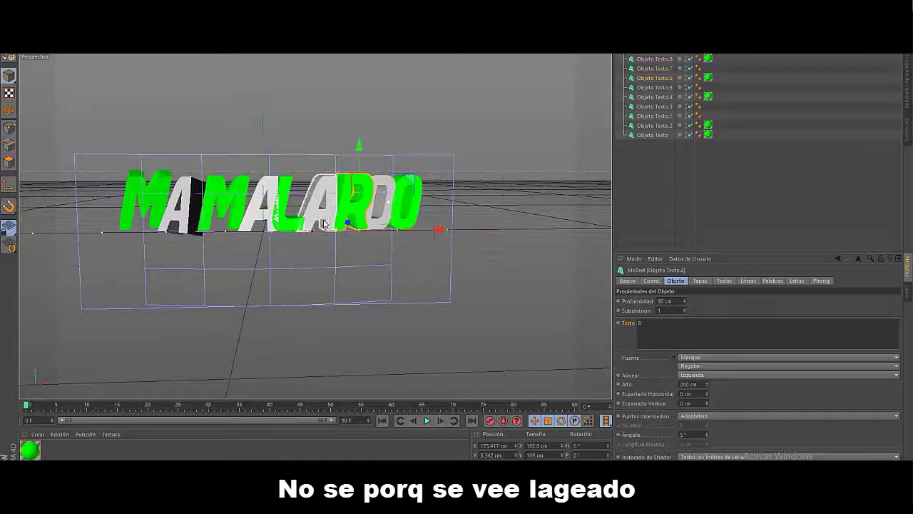
pyautogui.click(409, 219)
pyautogui.moveTo(455, 230); pyautogui.dragTo(464, 230)
pyautogui.click(383, 220)
pyautogui.moveTo(408, 233); pyautogui.dragTo(414, 234)
pyautogui.click(329, 226)
pyautogui.moveTo(335, 230); pyautogui.dragTo(339, 229)
# Fine-tune the horizontal positions of the O and the letters in the middle of the word.
pyautogui.scroll(4, 393, 225)
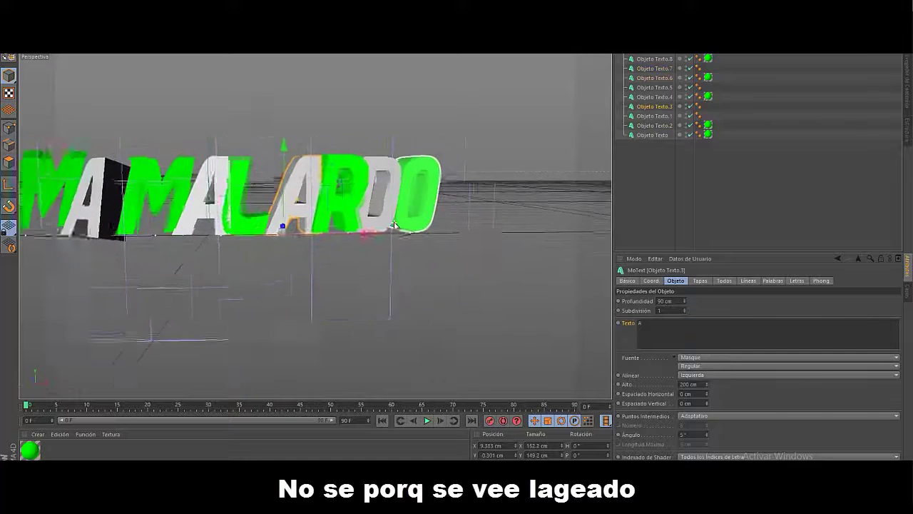
pyautogui.click(391, 220)
pyautogui.moveTo(423, 237); pyautogui.dragTo(439, 237)
pyautogui.click(357, 219)
pyautogui.moveTo(375, 237); pyautogui.dragTo(349, 237)
pyautogui.click(224, 226)
pyautogui.moveTo(266, 240); pyautogui.dragTo(278, 240)
# Tilt and rotate the middle and closing letters individually, including the L and the third A, for an uneven look.
pyautogui.press('r')
pyautogui.moveTo(114, 247); pyautogui.dragTo(86, 268)
pyautogui.click(220, 224)
pyautogui.moveTo(207, 251); pyautogui.dragTo(221, 252)
pyautogui.moveTo(214, 250); pyautogui.dragTo(214, 256)
pyautogui.click(285, 213)
pyautogui.moveTo(270, 255); pyautogui.dragTo(326, 206)
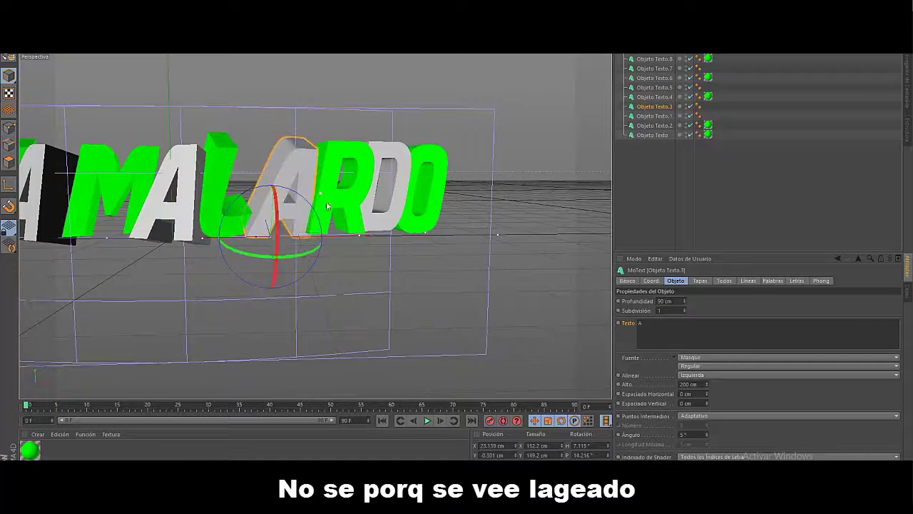
pyautogui.moveTo(411, 234); pyautogui.dragTo(384, 242)
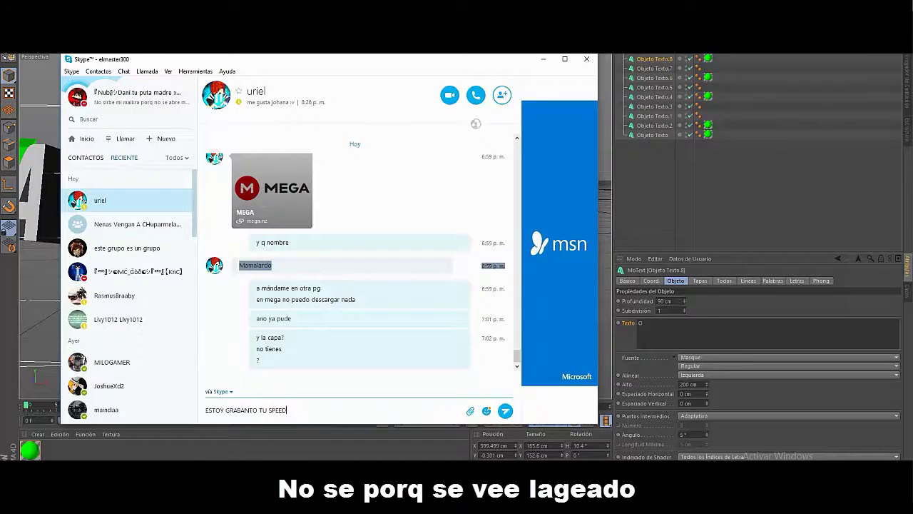
# Switch to Skype and send the chat contact the message "ESTOY GRABANTO TU SPEED".
pyautogui.press('Return')
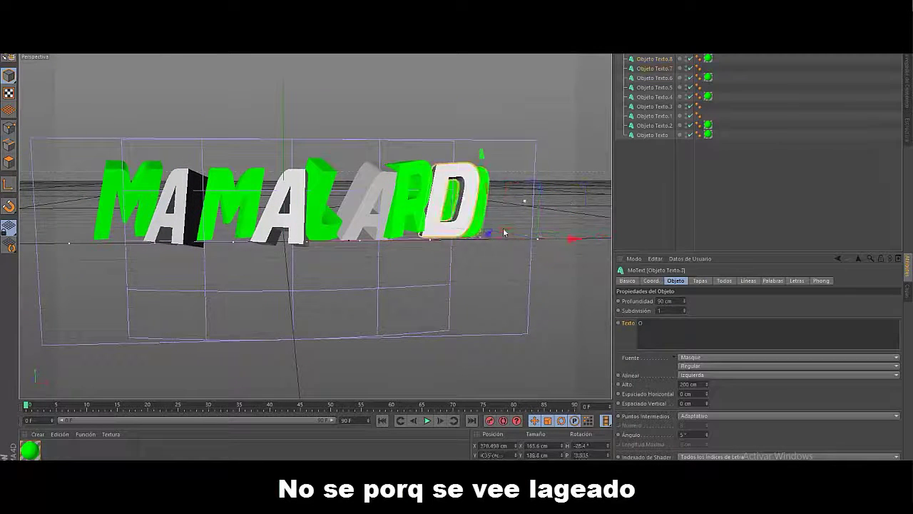
# Move the final O outward along X to about 462 cm so it stands clear of the D.
pyautogui.moveTo(590, 244); pyautogui.dragTo(610, 243)
pyautogui.scroll(1, 175, 203)
pyautogui.keyDown('alt'); pyautogui.moveTo(340, 113); pyautogui.dragTo(360, 166); pyautogui.keyUp('alt')
pyautogui.scroll(1, 364, 201)
pyautogui.keyDown('alt'); pyautogui.moveTo(364, 200); pyautogui.dragTo(378, 203); pyautogui.keyUp('alt')
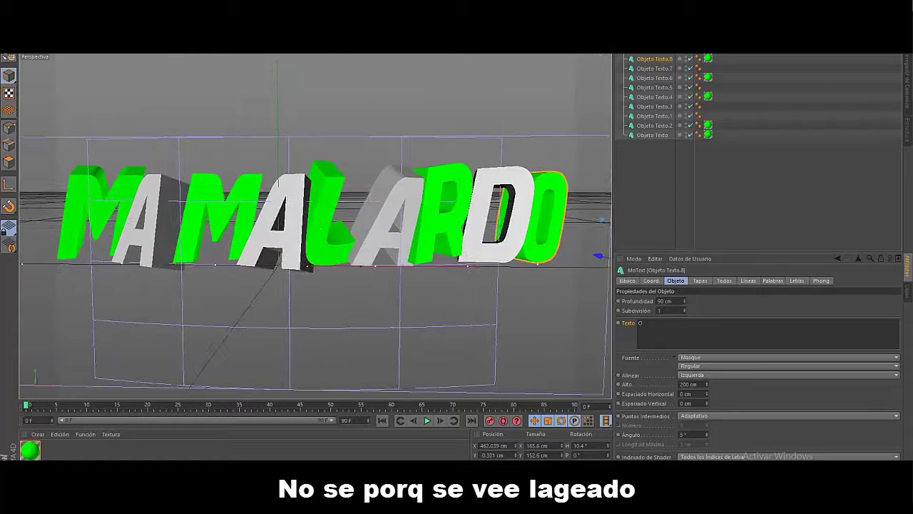
# Set the render to save in the RENDERS folder as LETRASDgg in PNG format.
pyautogui.hotkey('ctrl', 'b')
pyautogui.click(385, 88)
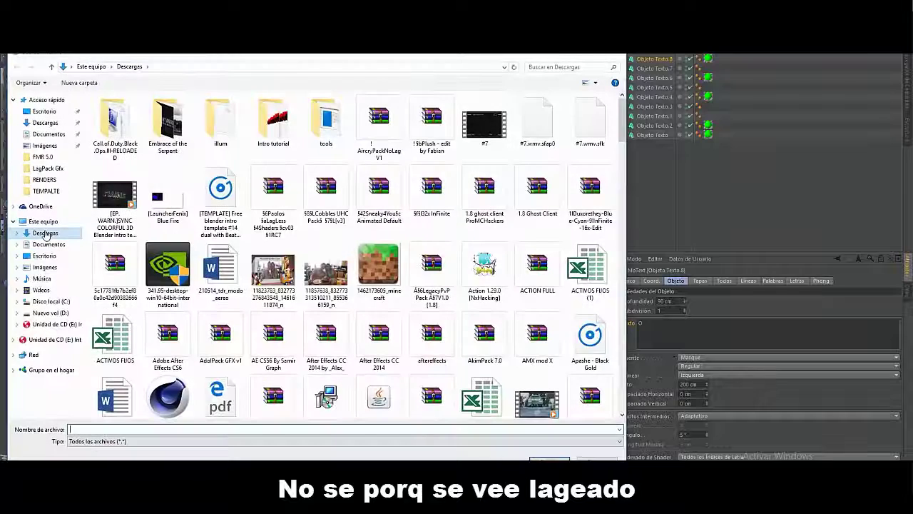
pyautogui.click(44, 180)
pyautogui.write('LETRASDgg')
pyautogui.press('Return')
pyautogui.click(230, 96)
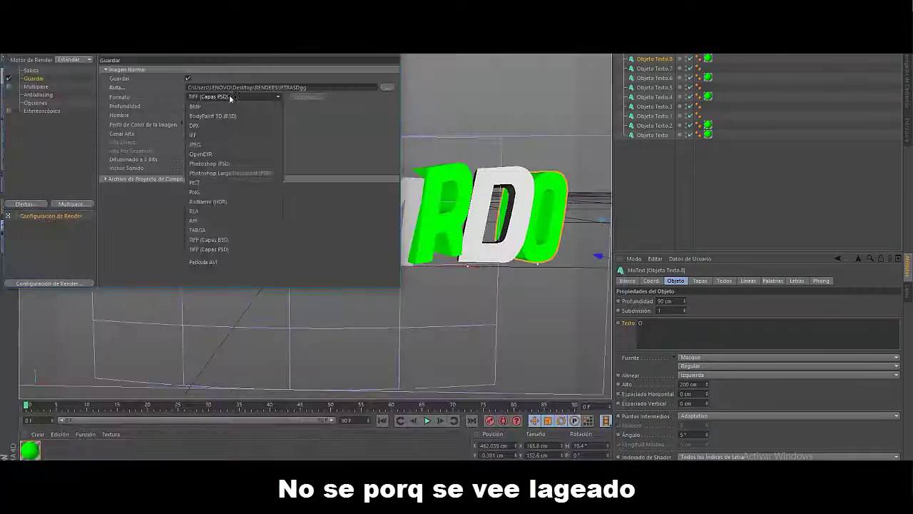
pyautogui.click(194, 191)
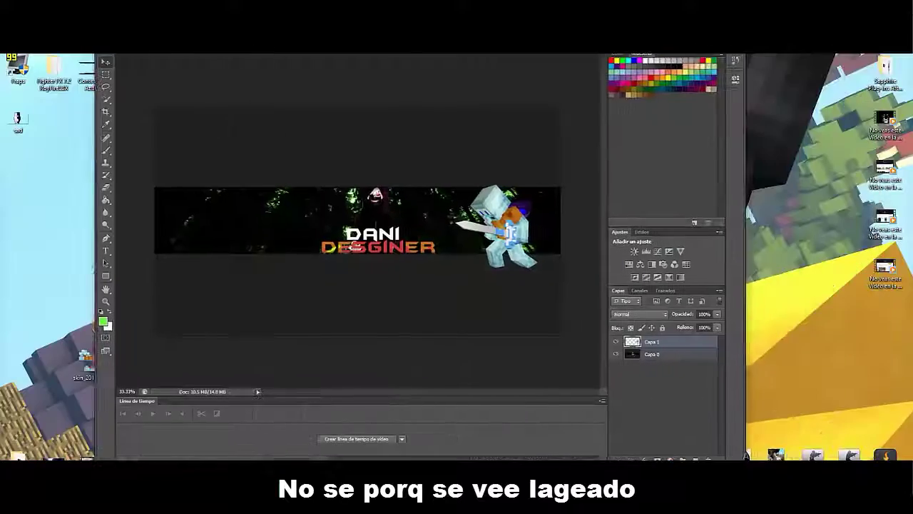
# Open the rendered MAMALARDO lettering from the RENDERS folder and add it to the banner as a layer.
pyautogui.click(124, 13)
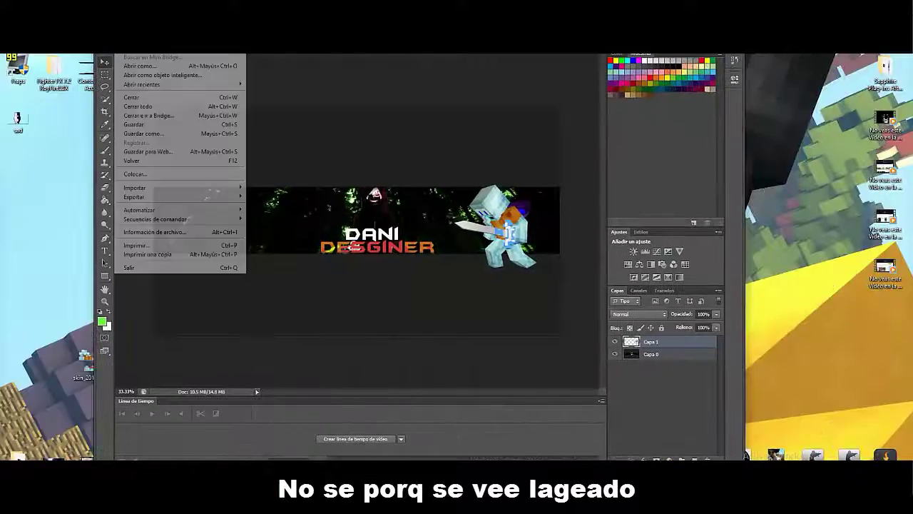
pyautogui.click(139, 34)
pyautogui.scroll(-5, 632, 245)
pyautogui.scroll(3, 675, 201)
pyautogui.scroll(5, 675, 203)
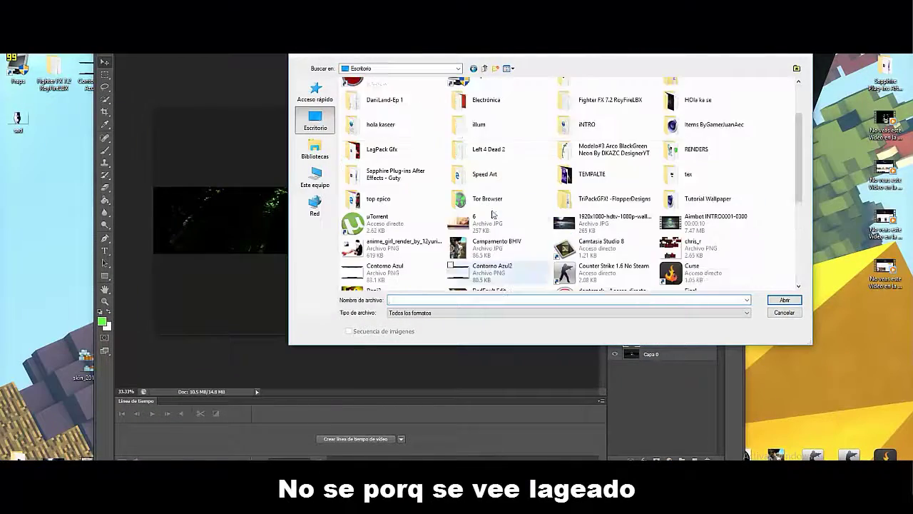
pyautogui.doubleClick(591, 245)
pyautogui.scroll(-10, 423, 163)
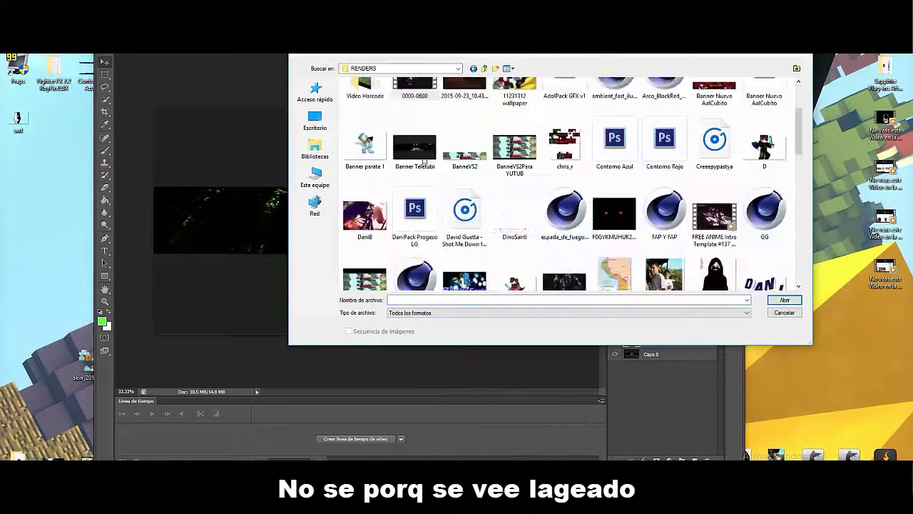
pyautogui.doubleClick(424, 165)
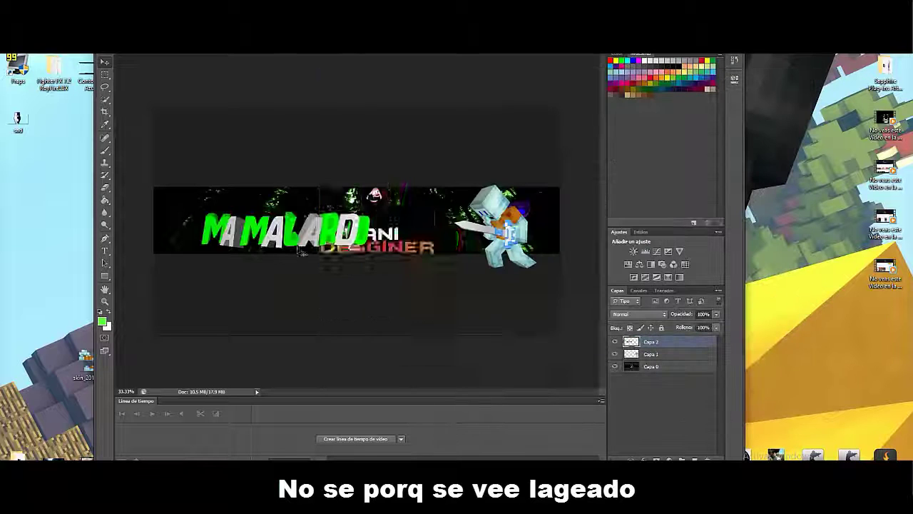
# Draw a rectangle covering the full width of the banner strip and fill it with a near-black grey.
pyautogui.moveTo(522, 263); pyautogui.dragTo(564, 266)
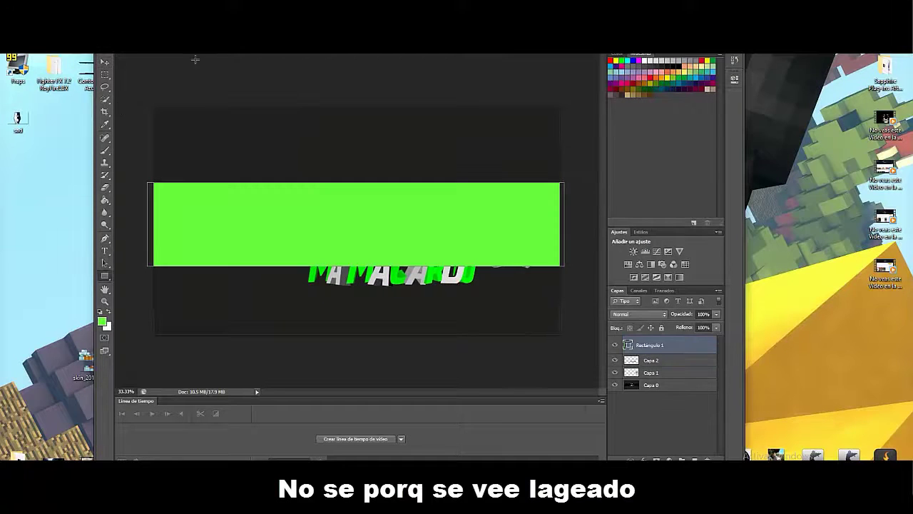
pyautogui.click(191, 44)
pyautogui.click(212, 90)
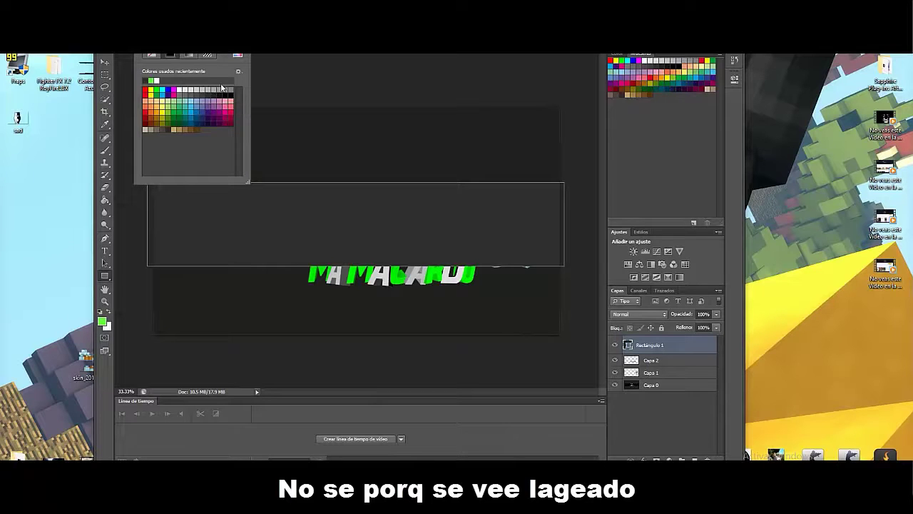
pyautogui.click(222, 90)
pyautogui.click(229, 94)
pyautogui.click(224, 95)
pyautogui.click(218, 95)
pyautogui.click(213, 94)
pyautogui.click(224, 95)
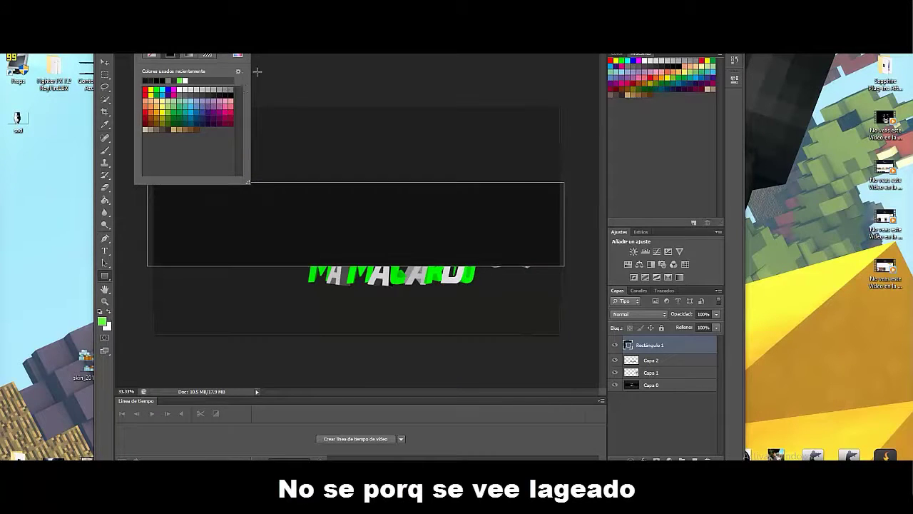
pyautogui.click(257, 72)
pyautogui.click(442, 194)
# Stack the image layers above the rectangle, and move the lettering and the character below the banner strip.
pyautogui.moveTo(661, 361); pyautogui.dragTo(658, 338)
pyautogui.click(104, 62)
pyautogui.moveTo(394, 279); pyautogui.dragTo(410, 277)
pyautogui.moveTo(660, 385); pyautogui.dragTo(653, 365)
pyautogui.moveTo(521, 222)
pyautogui.mouseDown()
pyautogui.moveTo(545, 287)
pyautogui.moveTo(521, 223)
pyautogui.mouseUp()
pyautogui.moveTo(396, 262); pyautogui.dragTo(399, 301)
pyautogui.moveTo(499, 207); pyautogui.dragTo(497, 275)
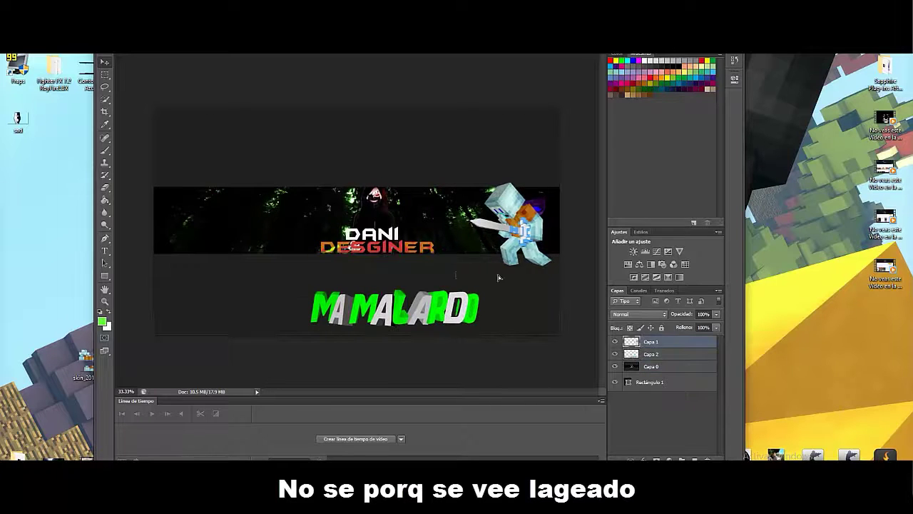
# Try to erase the forest background strip on layer Capa 0 with the regular Eraser.
pyautogui.click(105, 187)
pyautogui.rightClick(188, 207)
pyautogui.click(163, 225)
pyautogui.rightClick(108, 185)
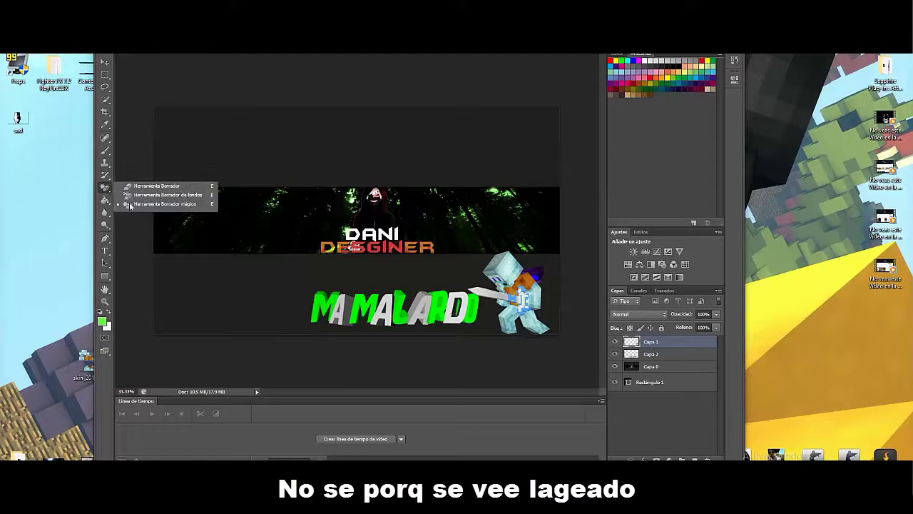
pyautogui.click(166, 204)
pyautogui.click(138, 47)
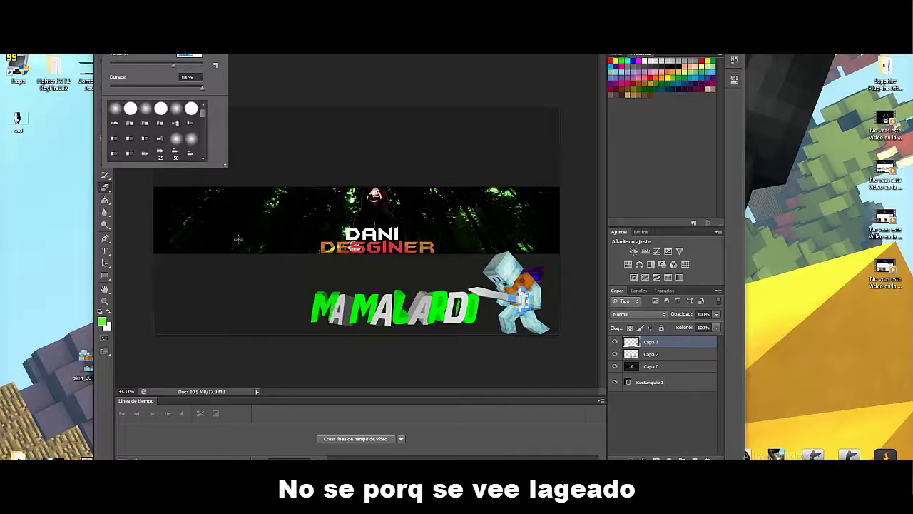
pyautogui.click(240, 236)
pyautogui.click(637, 366)
pyautogui.moveTo(246, 197); pyautogui.dragTo(284, 214)
pyautogui.hotkey('ctrl', 'z')
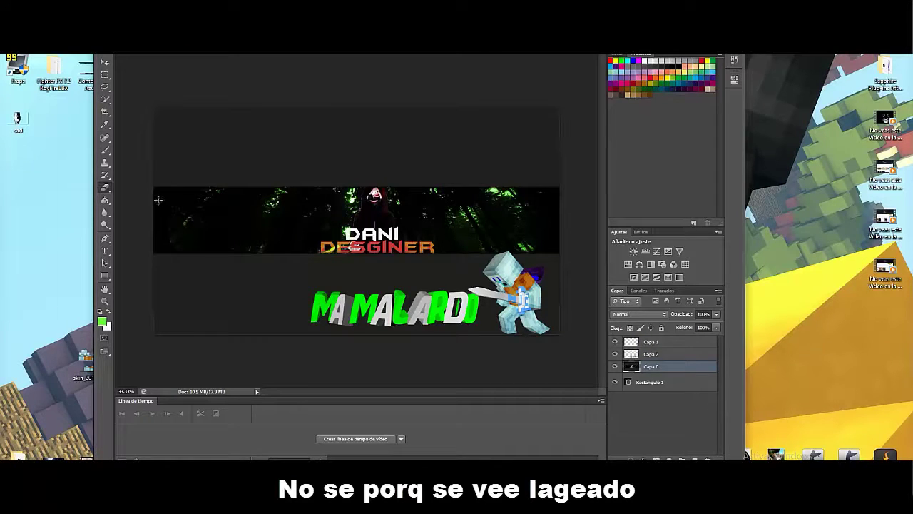
pyautogui.moveTo(158, 200); pyautogui.dragTo(483, 201)
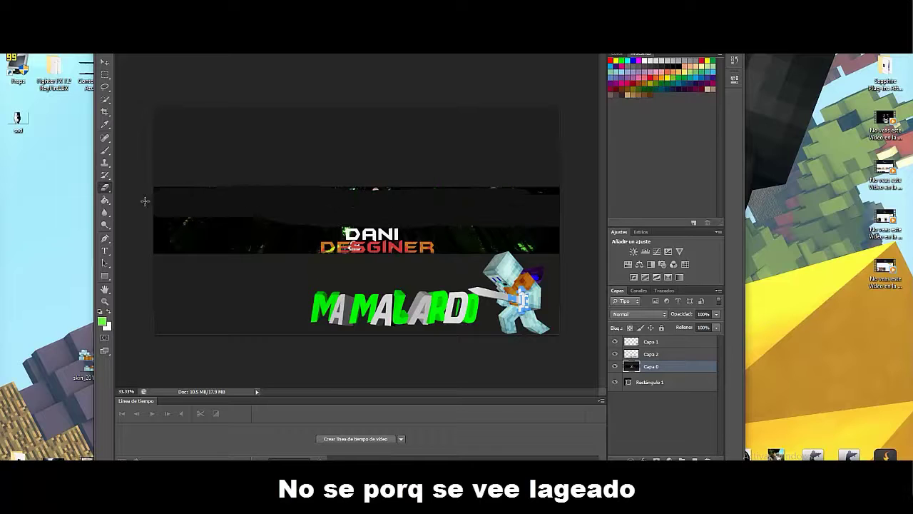
# Open the Bannertrol PSD file from the Nuevo vol (D:) drive.
pyautogui.hotkey('ctrl', 'o')
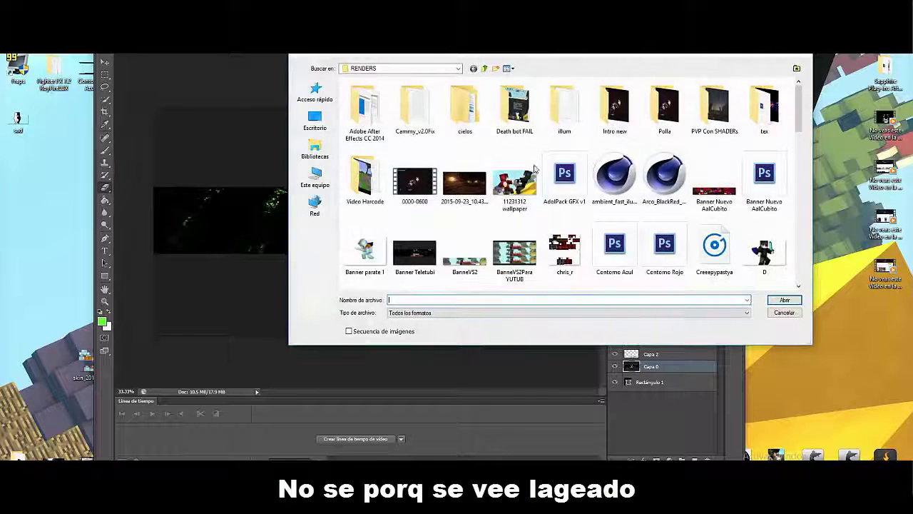
pyautogui.click(314, 179)
pyautogui.doubleClick(485, 173)
pyautogui.scroll(-6, 485, 179)
pyautogui.scroll(2, 475, 192)
pyautogui.doubleClick(469, 205)
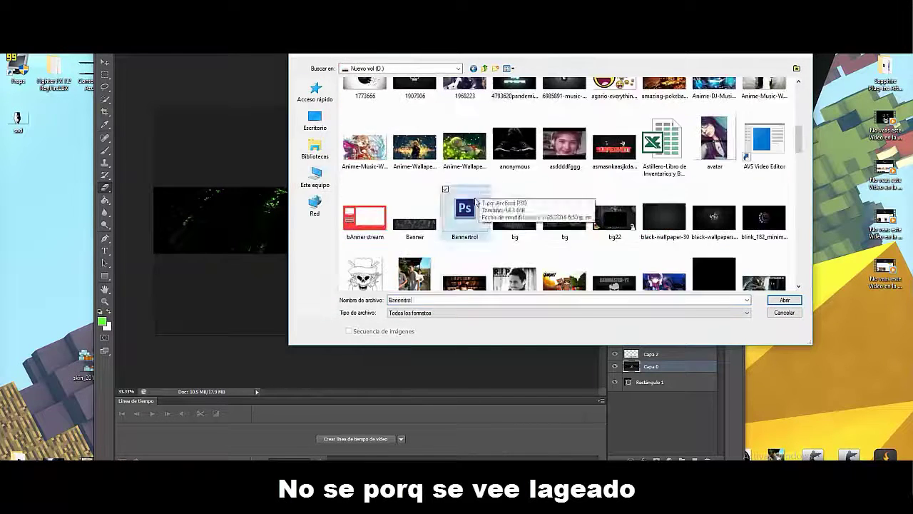
# Hide layer 5 and layer Capa 7 in the opened banner template.
pyautogui.press('v')
pyautogui.scroll(-3, 663, 393)
pyautogui.click(615, 360)
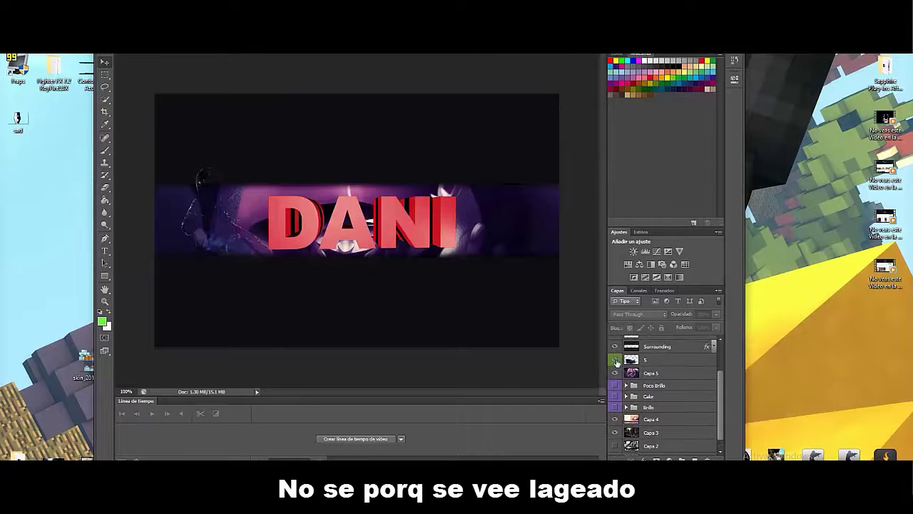
pyautogui.scroll(3, 650, 376)
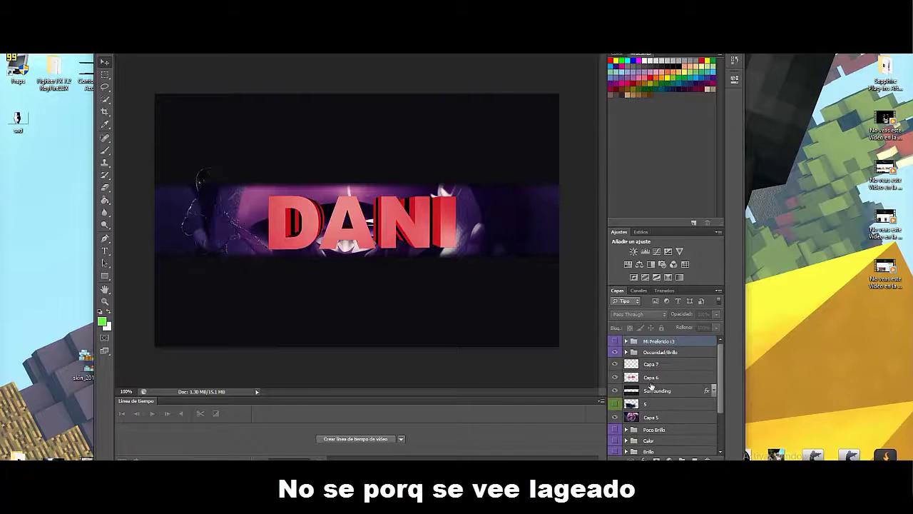
pyautogui.click(616, 364)
pyautogui.scroll(-1, 639, 382)
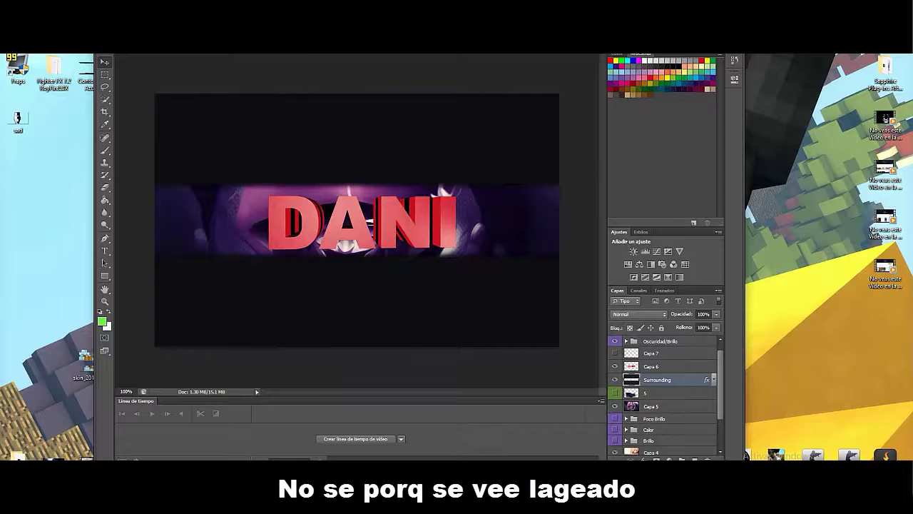
# Start a new transparent document 2540 pixels wide and clear its height value.
pyautogui.hotkey('ctrl', 'n')
pyautogui.press('BackSpace')
# Switch to Chrome, go to youtube.com and open the channel page showing its banner.
pyautogui.click(466, 502)
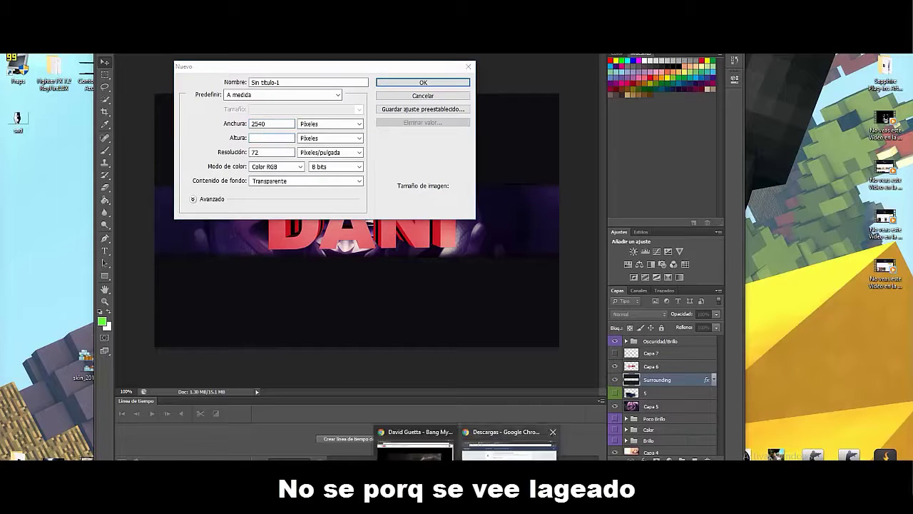
pyautogui.click(512, 460)
pyautogui.click(330, 41)
pyautogui.click(388, 221)
pyautogui.write('youtube.com')
pyautogui.press('Return')
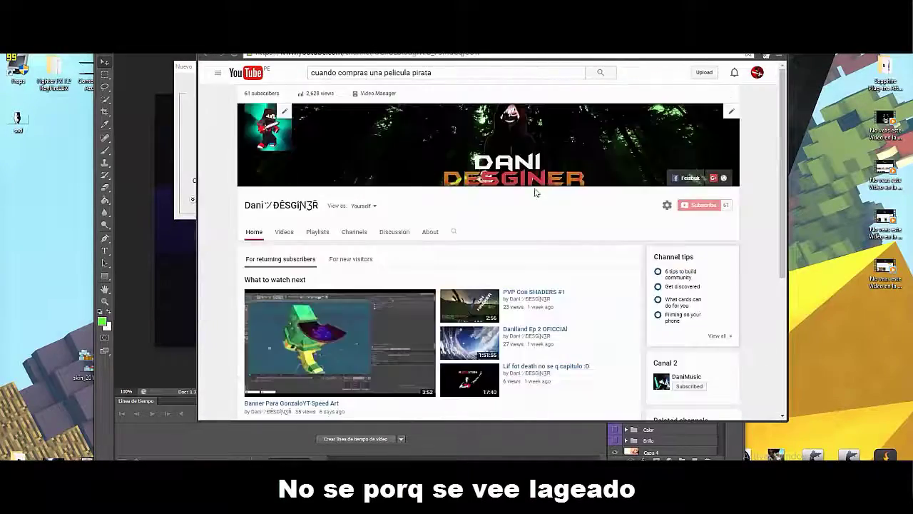
# Return to Photoshop's new document settings, set the height to 1440 pixels and create the document.
pyautogui.click(732, 111)
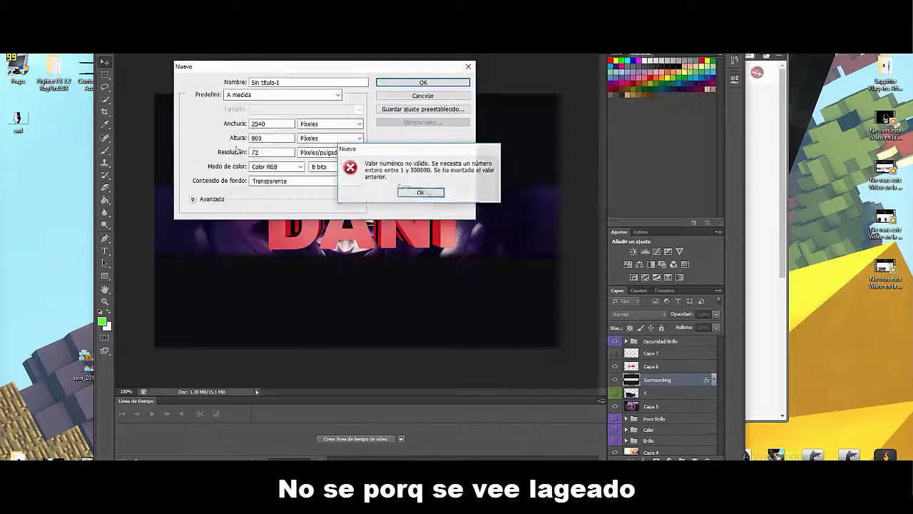
pyautogui.press('Return')
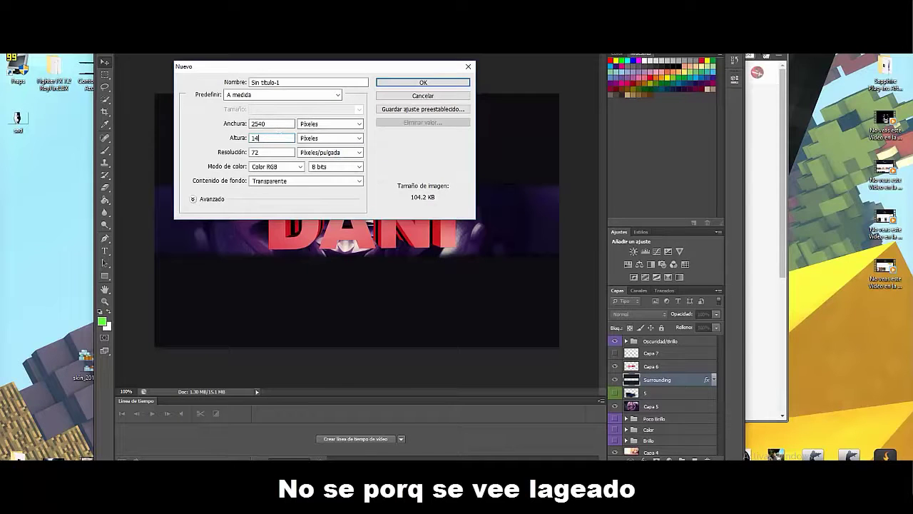
pyautogui.write('1440')
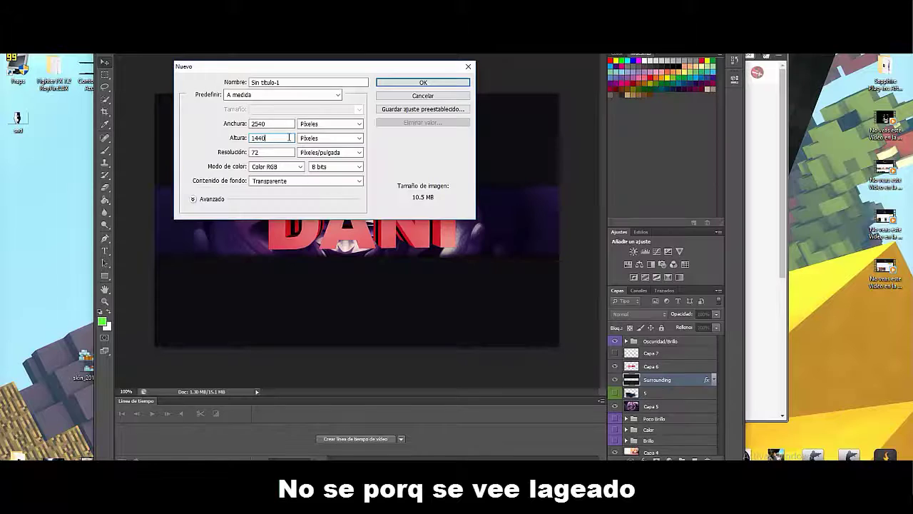
pyautogui.write('0')
pyautogui.press('Return')
# Copy the Surrounding layer from the Bannertrol PSD into the new document and close the Bannertrol file.
pyautogui.moveTo(178, 51); pyautogui.dragTo(306, 78)
pyautogui.click(214, 52)
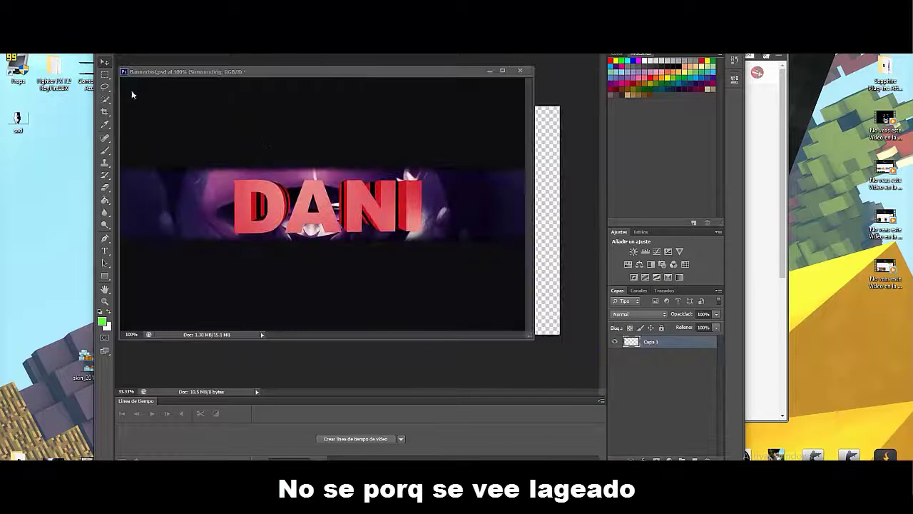
pyautogui.moveTo(263, 145); pyautogui.dragTo(546, 214)
pyautogui.click(520, 71)
pyautogui.click(442, 191)
pyautogui.moveTo(439, 221); pyautogui.dragTo(364, 280)
# Scale and stretch the Surrounding layer so its frame covers the whole canvas.
pyautogui.hotkey('ctrl', 't')
pyautogui.keyDown('shift'); pyautogui.moveTo(420, 248); pyautogui.dragTo(152, 106); pyautogui.keyUp('shift')
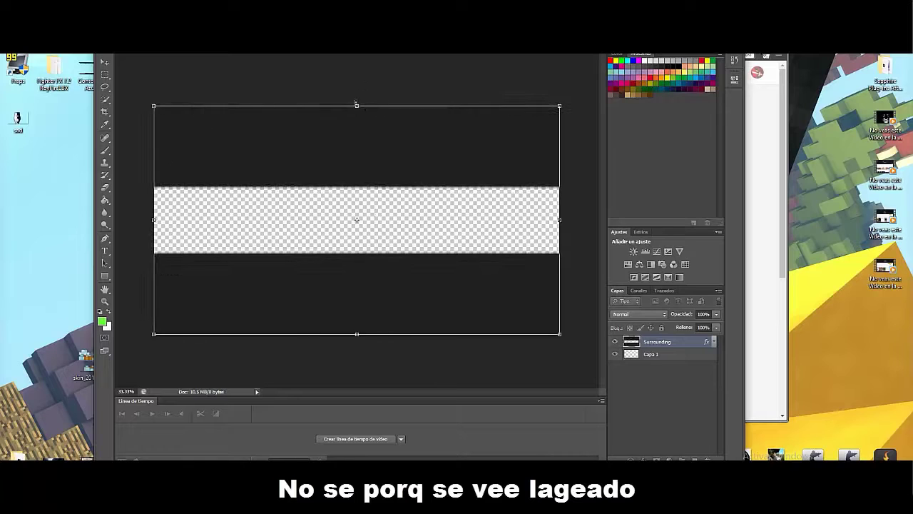
pyautogui.moveTo(356, 106); pyautogui.dragTo(356, 102)
pyautogui.press('Return')
pyautogui.hotkey('ctrl', 't')
pyautogui.moveTo(356, 334); pyautogui.dragTo(356, 334)
pyautogui.press('Return')
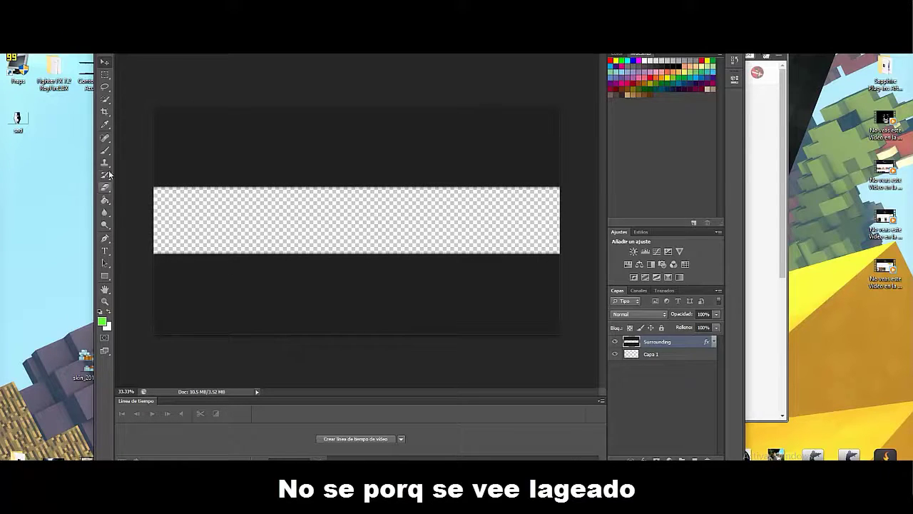
# Draw a black-filled rectangle across the full width of the banner's transparent central strip.
pyautogui.click(183, 44)
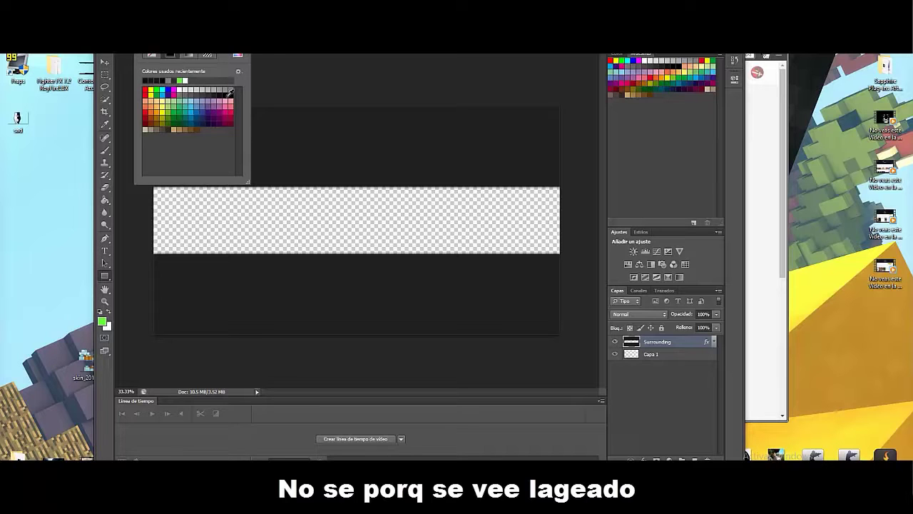
pyautogui.click(468, 500)
pyautogui.click(428, 444)
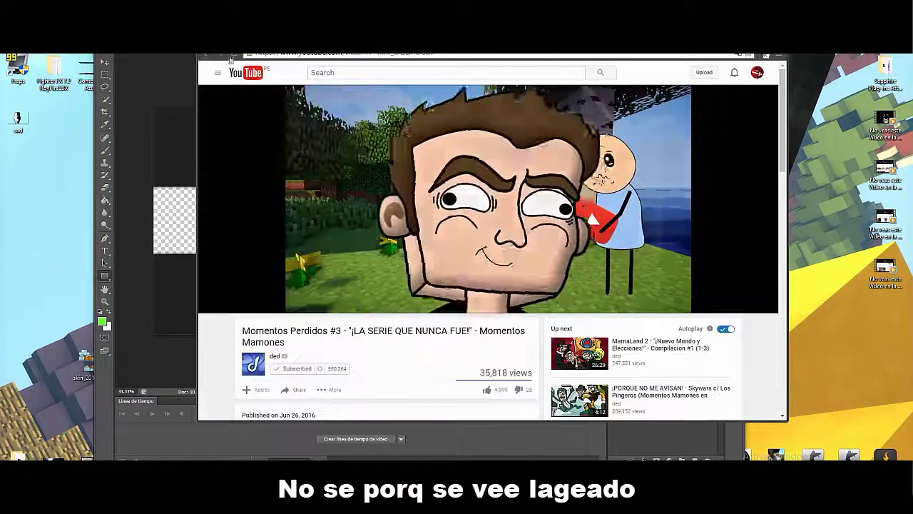
pyautogui.click(182, 72)
pyautogui.moveTo(142, 184); pyautogui.dragTo(573, 253)
pyautogui.click(178, 45)
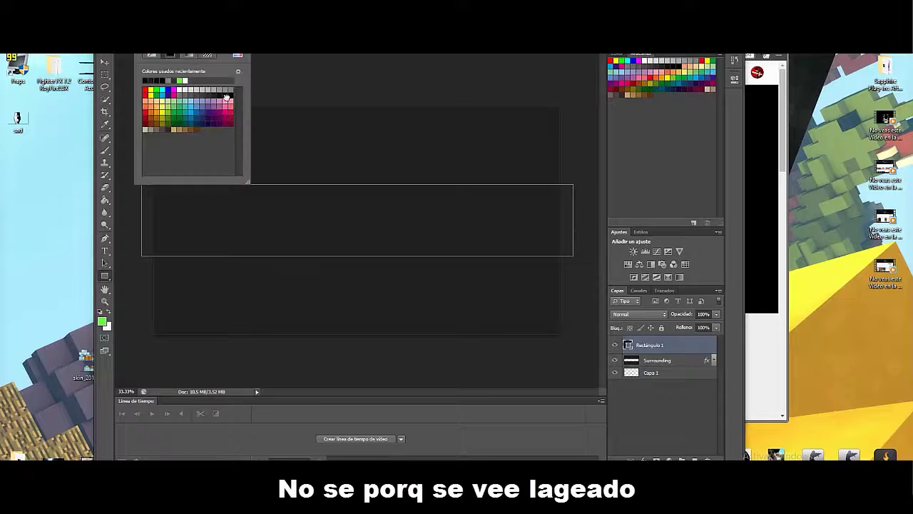
pyautogui.click(227, 98)
pyautogui.click(332, 145)
pyautogui.click(427, 195)
# Copy the character and MAMALARDO lettering layers from Banner Teletubi.png into the new banner document, and close the source file.
pyautogui.click(105, 62)
pyautogui.moveTo(210, 48); pyautogui.dragTo(210, 59)
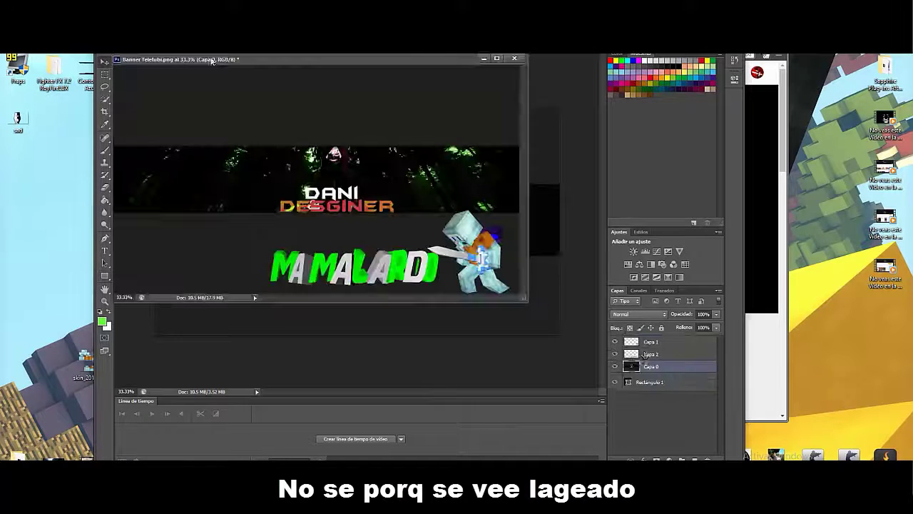
pyautogui.click(649, 355)
pyautogui.click(649, 341)
pyautogui.click(571, 271)
pyautogui.moveTo(450, 59); pyautogui.dragTo(401, 60)
pyautogui.moveTo(650, 342); pyautogui.dragTo(524, 243)
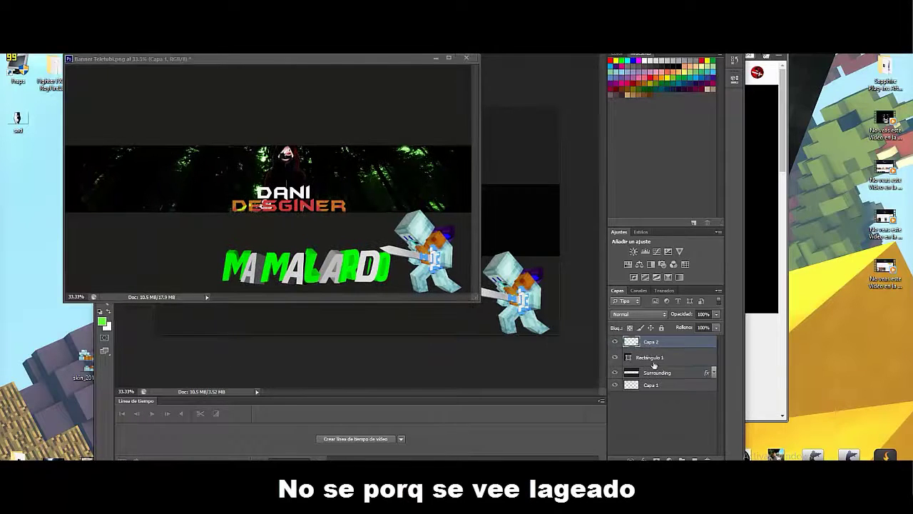
pyautogui.click(412, 239)
pyautogui.moveTo(654, 357); pyautogui.dragTo(524, 242)
pyautogui.click(466, 58)
# Center the MAMALARDO lettering in the black strip and place the character near the strip's right end.
pyautogui.moveTo(399, 307); pyautogui.dragTo(371, 220)
pyautogui.moveTo(540, 308); pyautogui.dragTo(513, 215)
pyautogui.click(754, 279)
pyautogui.hotkey('alt', 'Tab')
# Move the Surrounding layer to the top of the layer stack so it frames the lettering and character.
pyautogui.click(664, 355)
pyautogui.moveTo(658, 386); pyautogui.dragTo(664, 336)
pyautogui.click(759, 159)
pyautogui.click(187, 101)
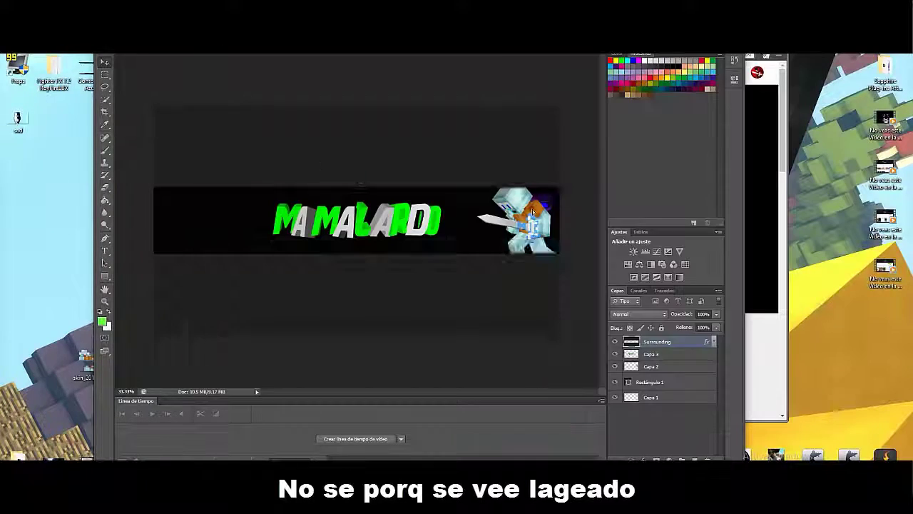
# Adjust the positions of the lettering on Capa 3 and the character on Capa 2 within the black strip.
pyautogui.click(648, 357)
pyautogui.moveTo(552, 228); pyautogui.dragTo(563, 240)
pyautogui.click(662, 367)
pyautogui.moveTo(523, 211); pyautogui.dragTo(493, 207)
# Move the character layer Capa 2 above Surrounding and duplicate it twice.
pyautogui.keyDown('alt'); pyautogui.scroll(3, 462, 219); pyautogui.keyUp('alt')
pyautogui.keyDown('ctrl'); pyautogui.scroll(-3, 299, 157); pyautogui.keyUp('ctrl')
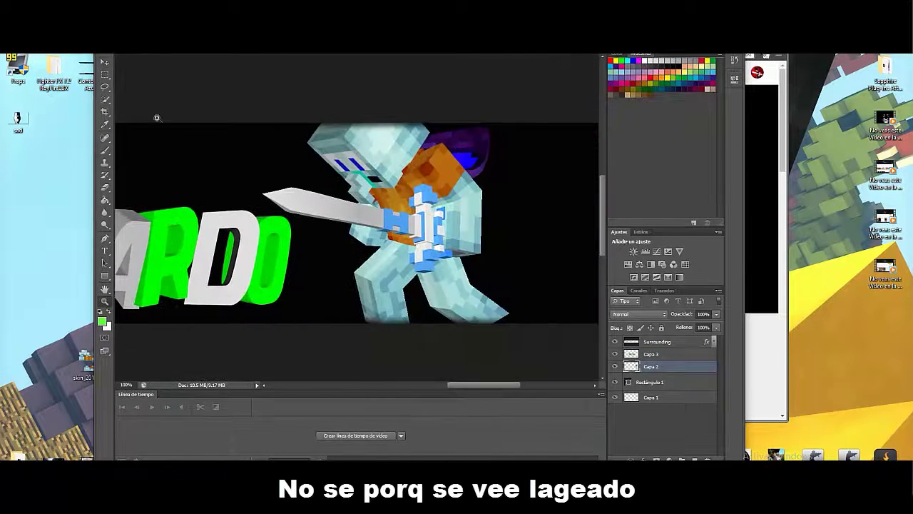
pyautogui.moveTo(655, 368); pyautogui.dragTo(655, 336)
pyautogui.hotkey('ctrl', 'j')
pyautogui.hotkey('ctrl', 'j')
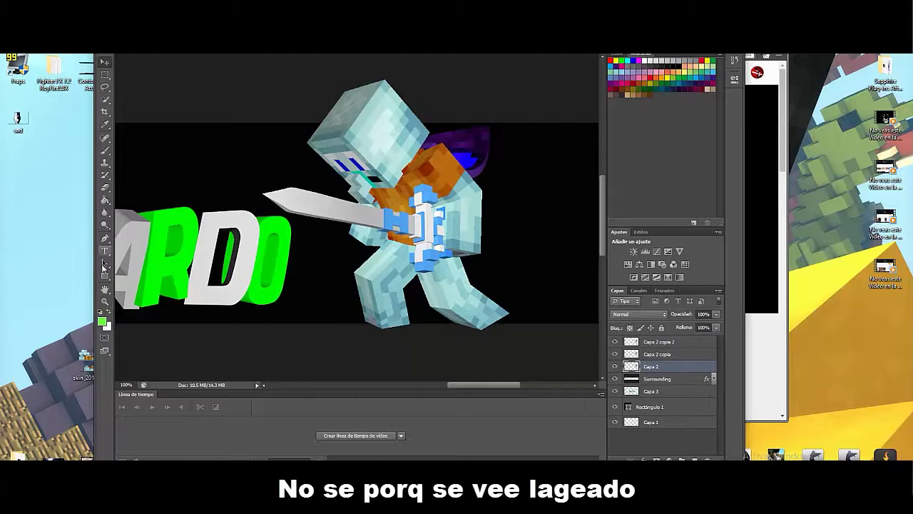
# Draw a white-filled rectangle over the character's sword blade.
pyautogui.click(105, 275)
pyautogui.moveTo(261, 176); pyautogui.dragTo(388, 265)
pyautogui.click(193, 41)
pyautogui.click(180, 90)
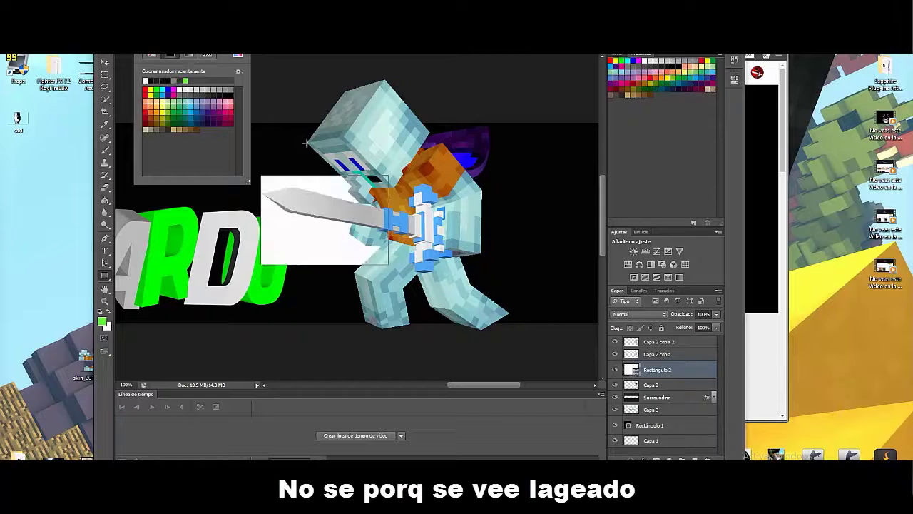
pyautogui.click(256, 64)
pyautogui.click(498, 175)
# Set the white rectangle's blend mode to Luz suave, and position it over the sword as the topmost layer.
pyautogui.click(640, 313)
pyautogui.click(626, 186)
pyautogui.click(639, 312)
pyautogui.click(626, 189)
pyautogui.press('v')
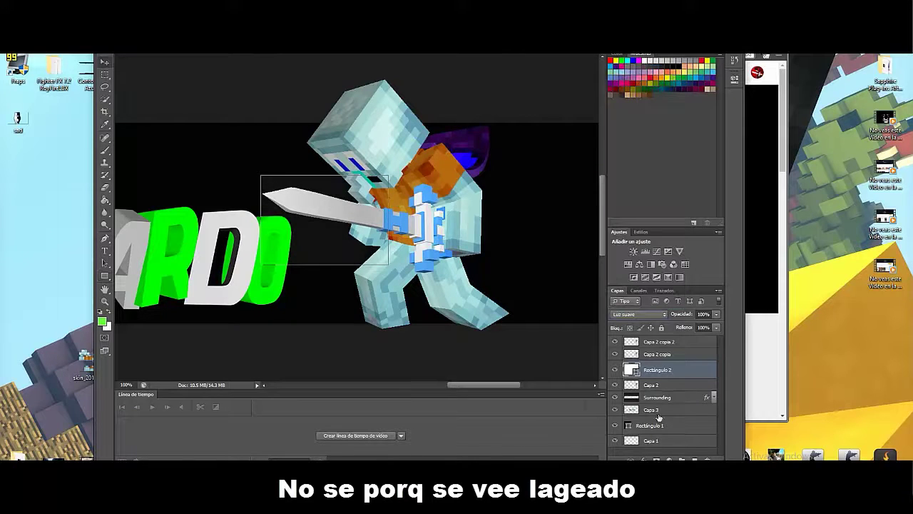
pyautogui.moveTo(659, 370); pyautogui.dragTo(661, 338)
pyautogui.moveTo(362, 231); pyautogui.dragTo(322, 239)
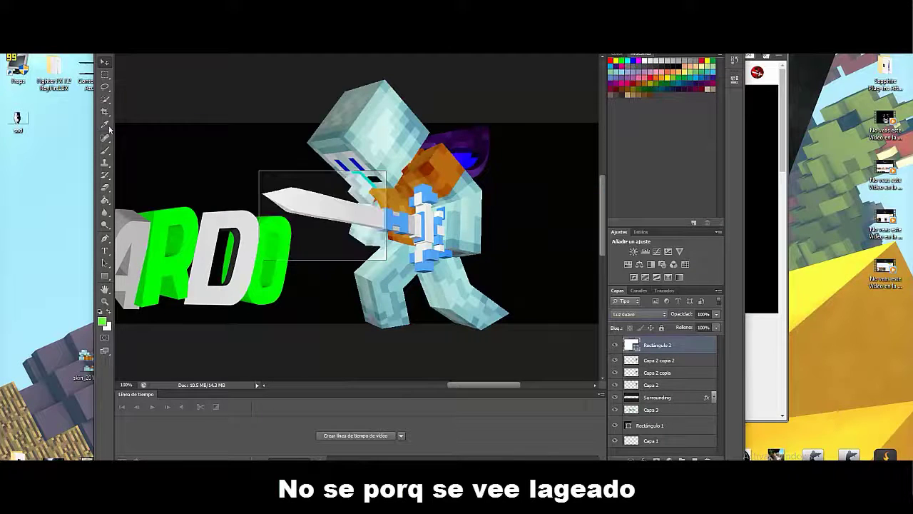
# Try alternative blend modes such as Luz focal and Sobreexponer color on Rectángulo 2, and return it to Luz suave.
pyautogui.click(638, 314)
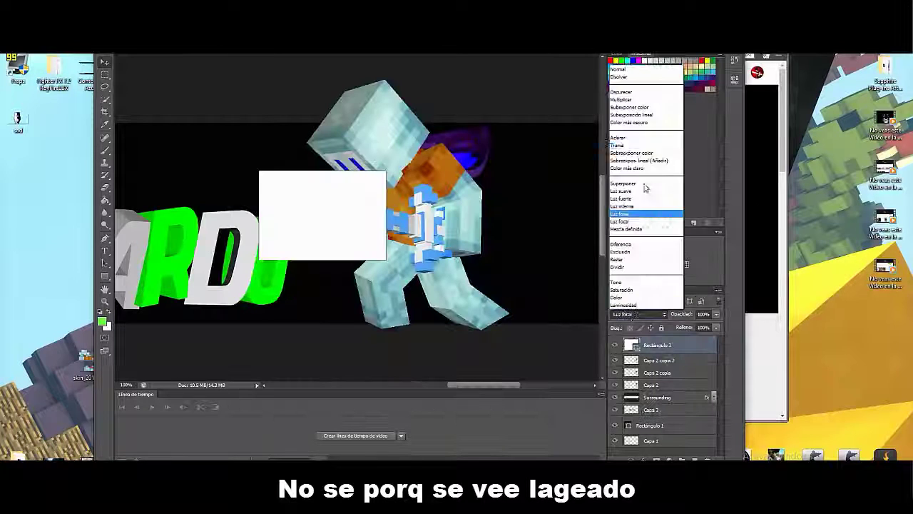
pyautogui.click(629, 138)
pyautogui.click(631, 314)
pyautogui.click(634, 160)
pyautogui.click(632, 313)
pyautogui.click(632, 154)
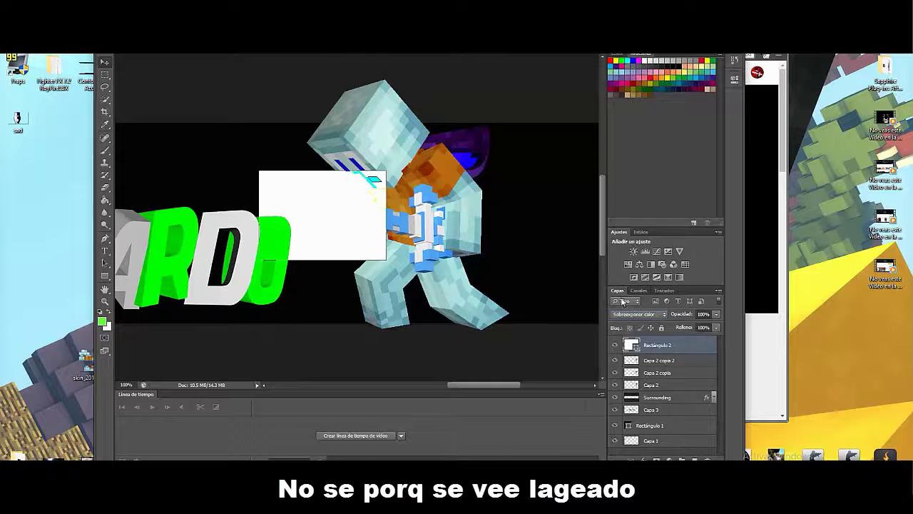
pyautogui.click(639, 314)
pyautogui.click(631, 198)
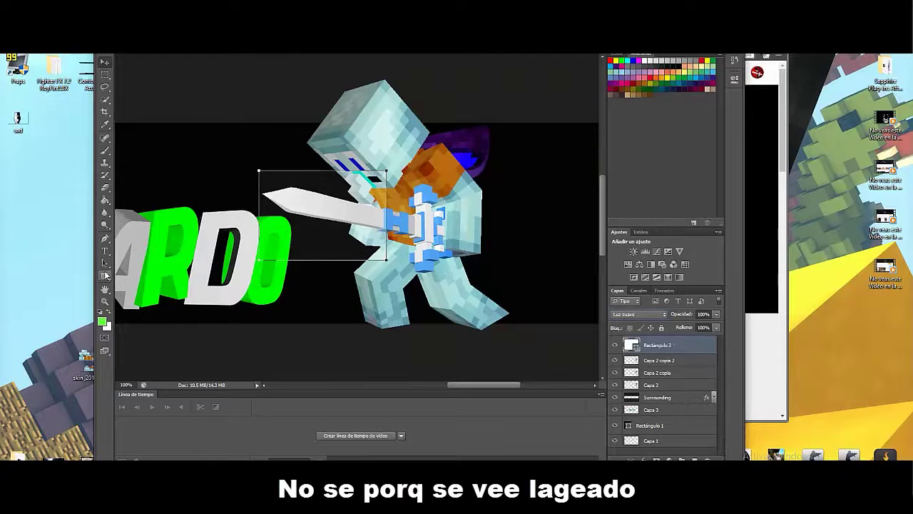
# Rasterize Rectángulo 2 with the Eraser and erase its parts outside the sword blade.
pyautogui.press('e')
pyautogui.click(301, 202)
pyautogui.press('Return')
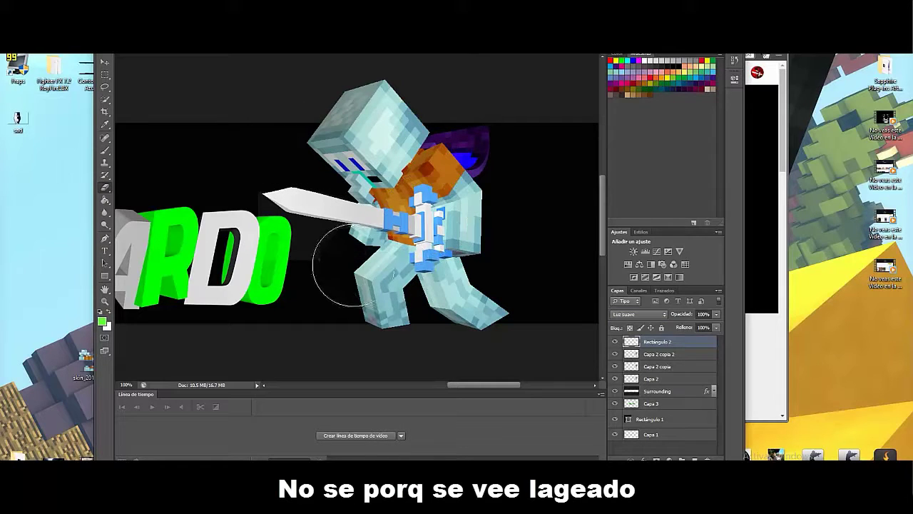
pyautogui.moveTo(314, 261); pyautogui.dragTo(254, 239)
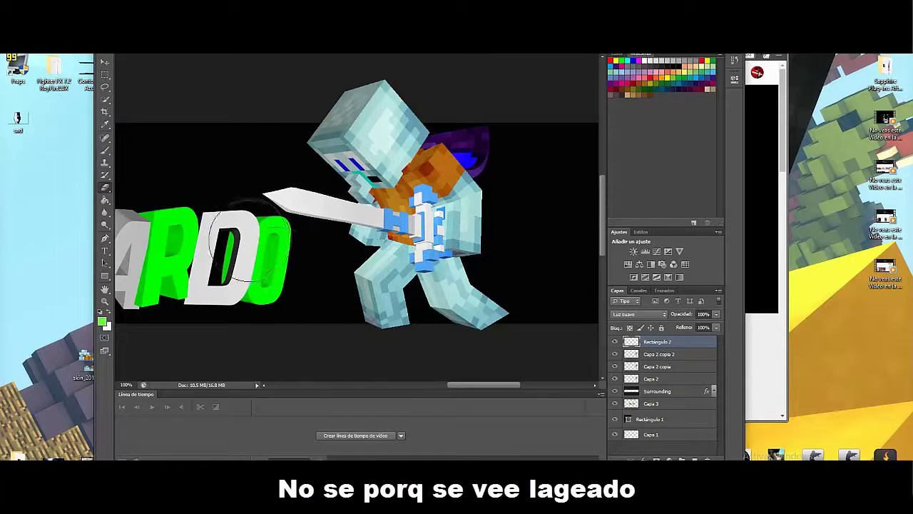
# Paint white highlights over the sword's grip and guard on the Rectángulo 2 layer.
pyautogui.press('b')
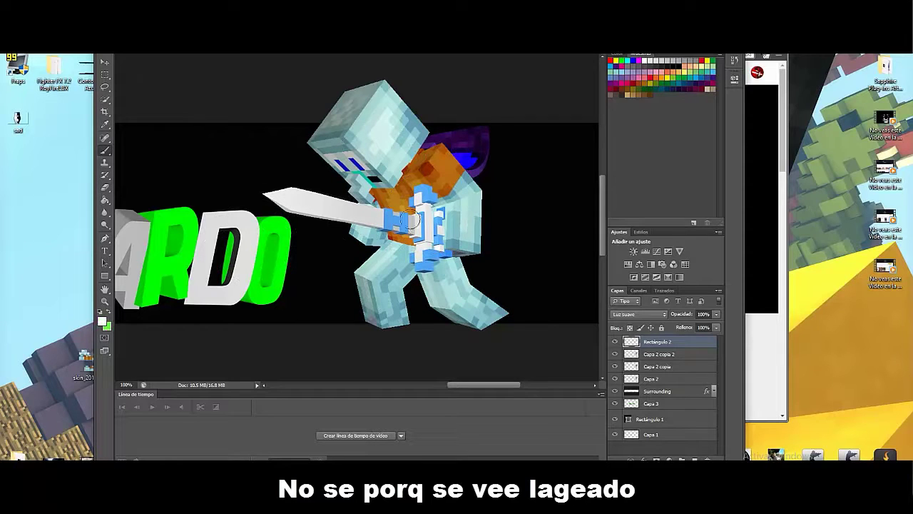
pyautogui.moveTo(395, 222)
pyautogui.mouseDown()
pyautogui.moveTo(439, 243)
pyautogui.moveTo(431, 259)
pyautogui.mouseUp()
# Reduce the Eraser size and erase the excess white highlight on and around the sword's blue grip.
pyautogui.click(105, 187)
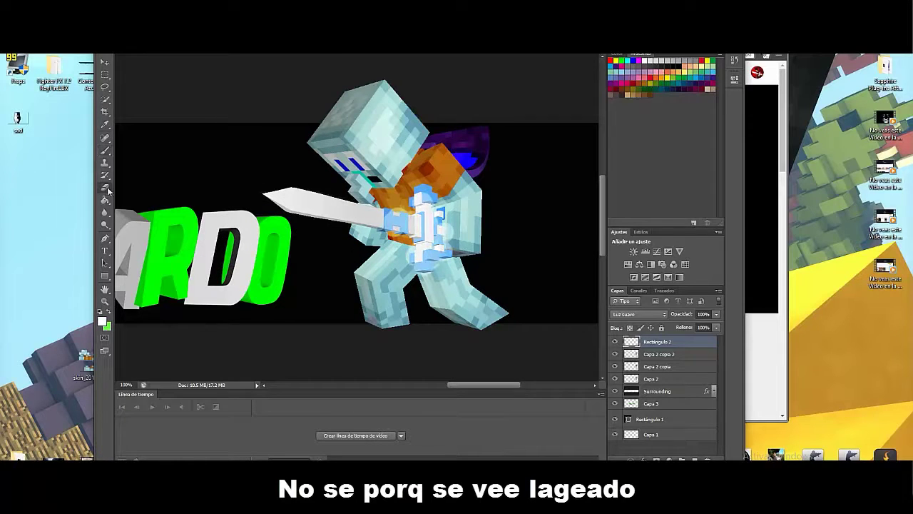
pyautogui.click(138, 44)
pyautogui.click(321, 164)
pyautogui.scroll(2, 443, 239)
pyautogui.press('z')
pyautogui.click(454, 248)
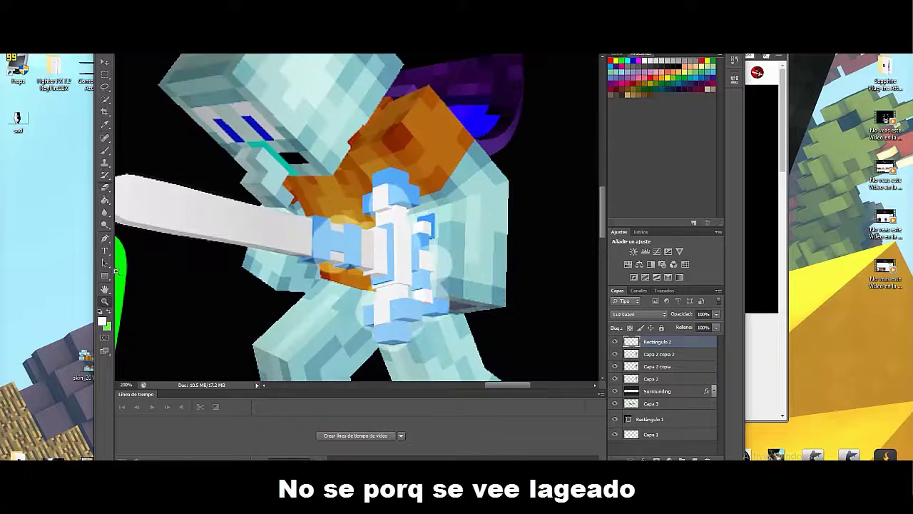
pyautogui.press('e')
pyautogui.click(138, 45)
pyautogui.moveTo(127, 65); pyautogui.dragTo(122, 66)
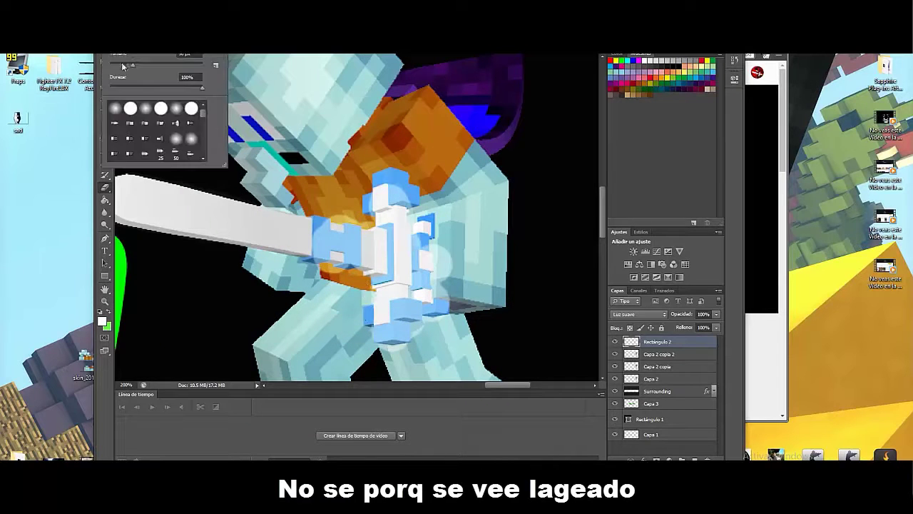
pyautogui.click(334, 280)
pyautogui.moveTo(329, 272); pyautogui.dragTo(319, 217)
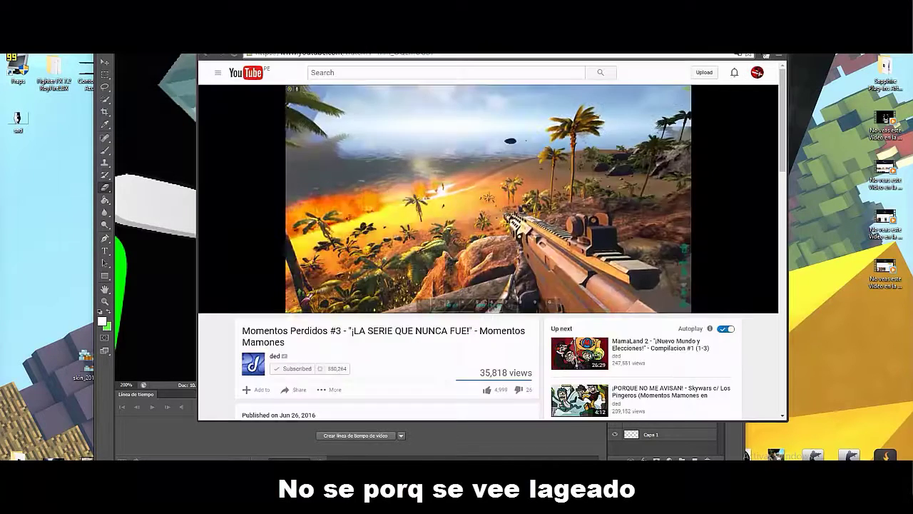
pyautogui.click(141, 56)
pyautogui.press('Return')
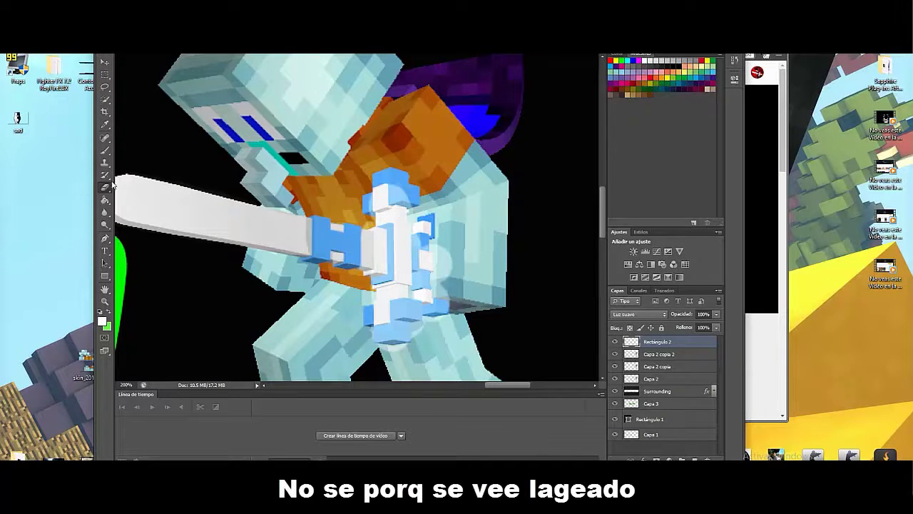
# Touch up the grip highlight and erase the highlight spilling over the sword guard's blue blocks and the character's body.
pyautogui.press('b')
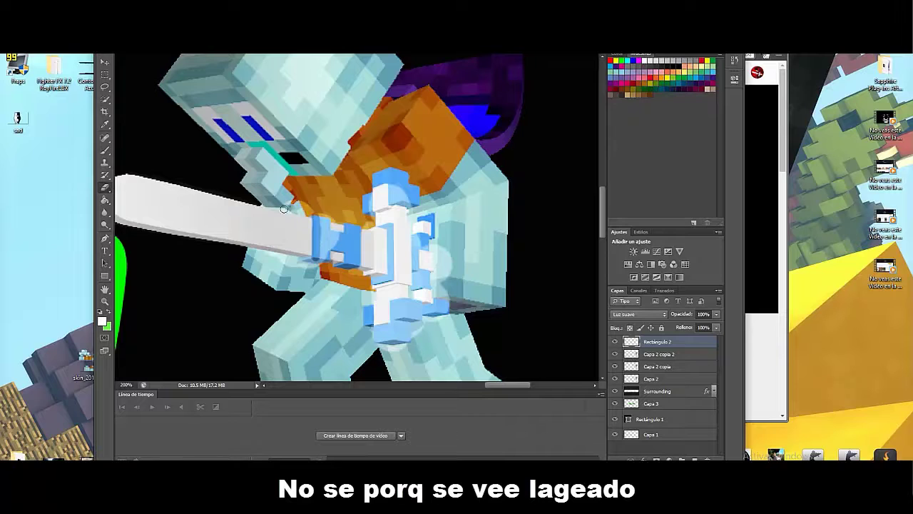
pyautogui.moveTo(321, 241); pyautogui.dragTo(332, 218)
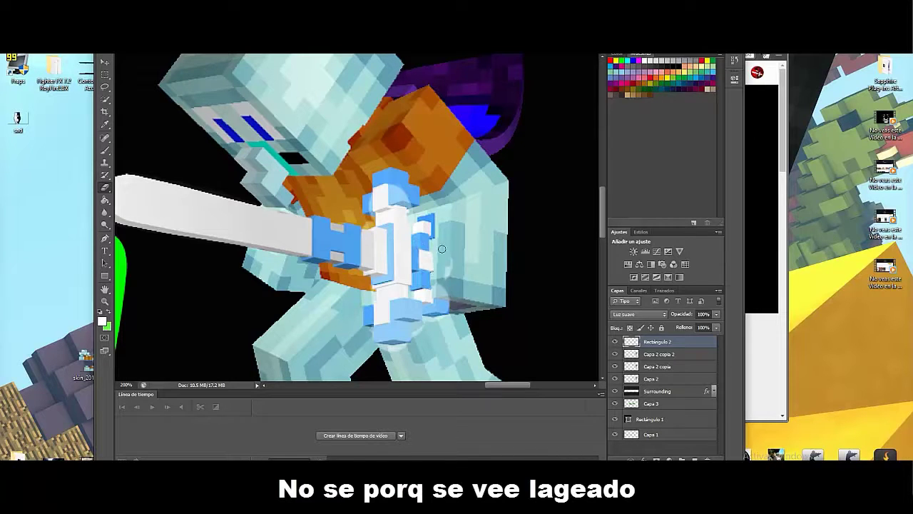
pyautogui.hotkey('alt', 'Tab')
pyautogui.moveTo(448, 263)
pyautogui.mouseDown()
pyautogui.moveTo(442, 311)
pyautogui.moveTo(433, 319)
pyautogui.moveTo(406, 306)
pyautogui.mouseUp()
pyautogui.hotkey('alt', 'Tab')
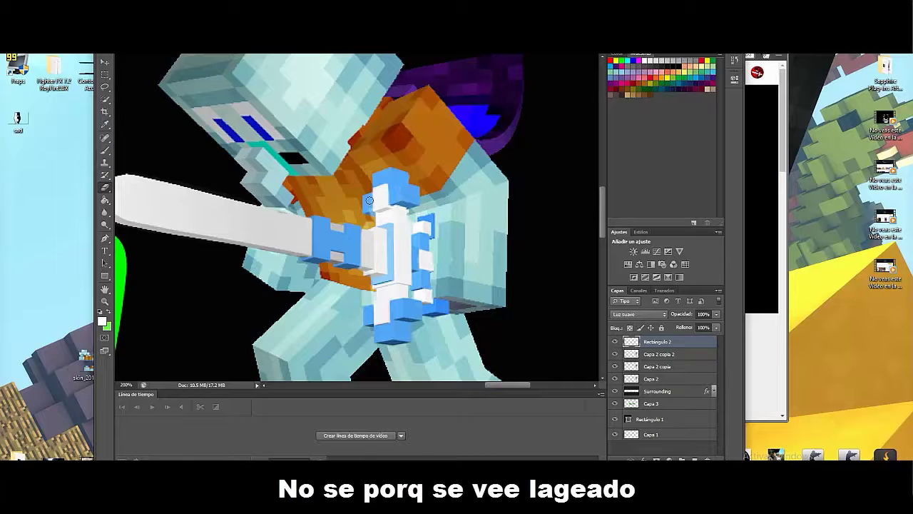
# Paint highlights on the sword grip's white squares with a smaller brush, clean up their edges, and switch to Chrome.
pyautogui.click(105, 151)
pyautogui.click(132, 45)
pyautogui.click(115, 64)
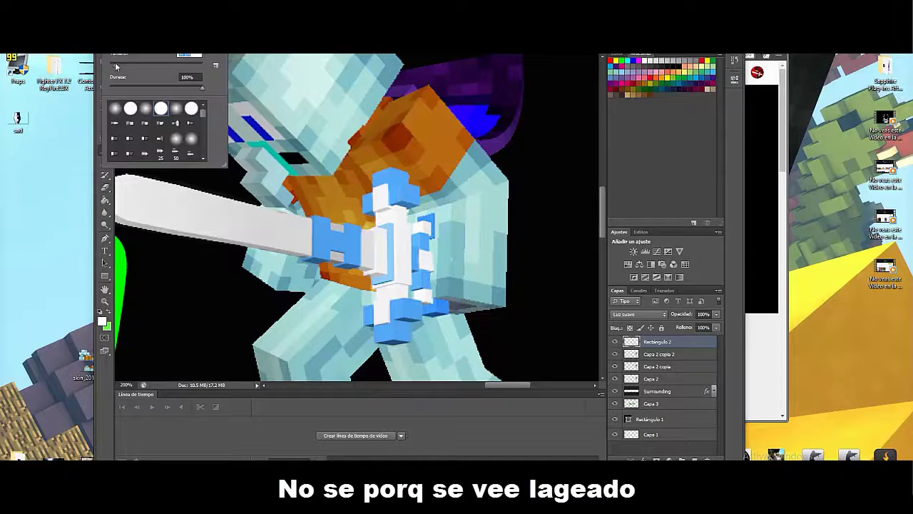
pyautogui.click(337, 225)
pyautogui.moveTo(341, 228); pyautogui.dragTo(341, 255)
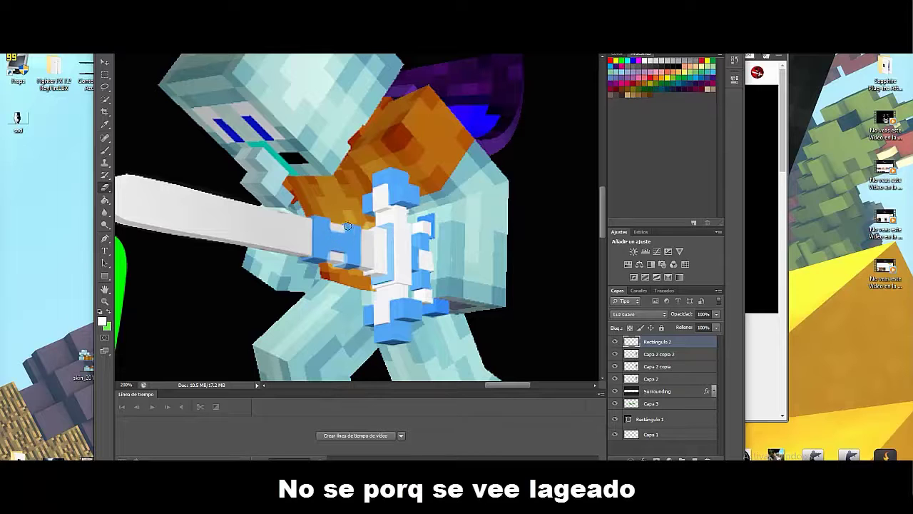
pyautogui.scroll(-2, 355, 241)
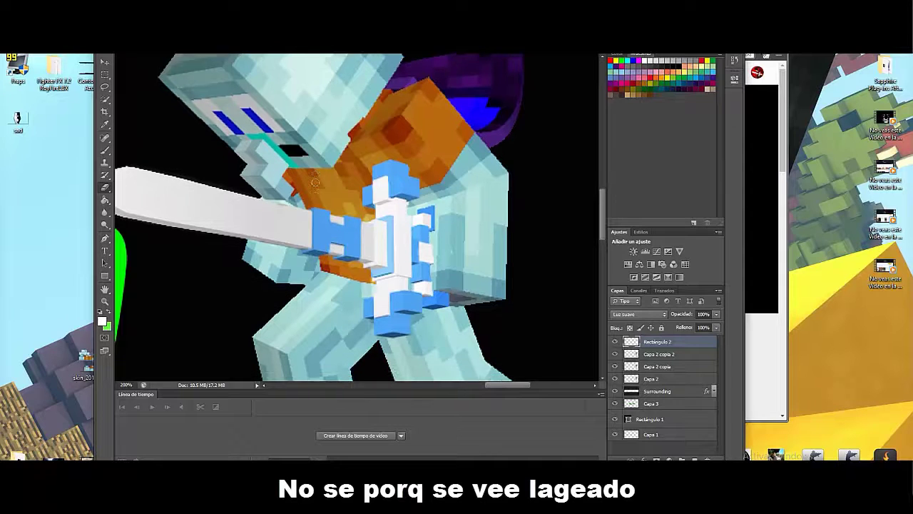
pyautogui.scroll(2, 304, 149)
pyautogui.click(763, 159)
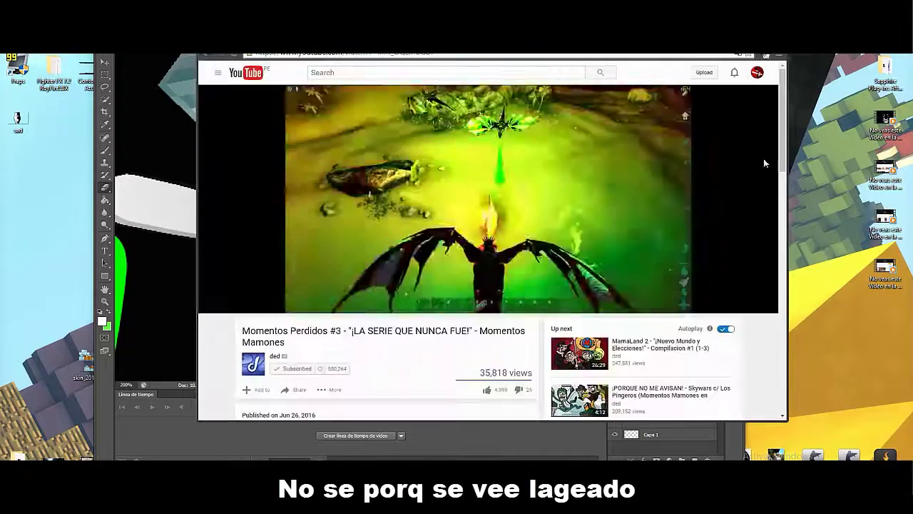
# Switch back to Photoshop, select the Capa 2 character layer and open the Radial Blur filter for it.
pyautogui.click(136, 79)
pyautogui.scroll(5, 173, 121)
pyautogui.click(105, 302)
pyautogui.rightClick(250, 235)
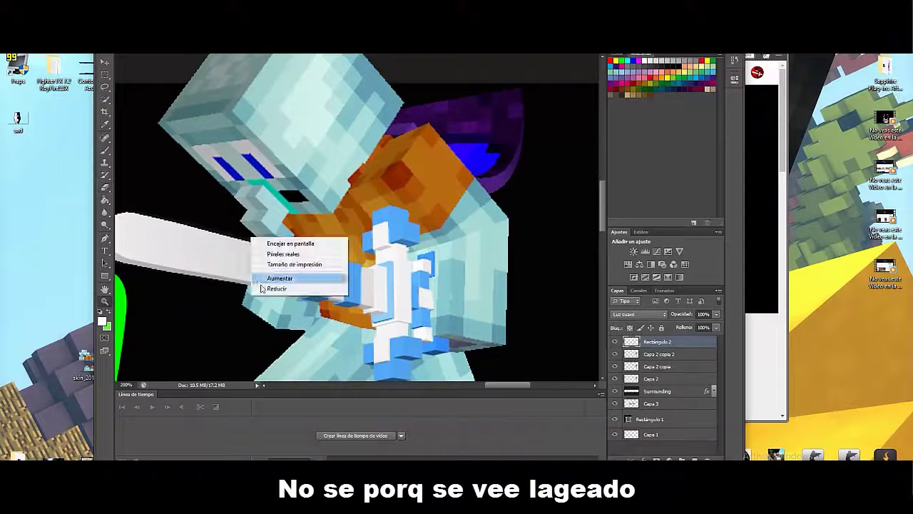
pyautogui.click(262, 288)
pyautogui.rightClick(262, 285)
pyautogui.click(274, 338)
pyautogui.moveTo(436, 385); pyautogui.dragTo(419, 385)
pyautogui.click(637, 379)
pyautogui.click(280, 17)
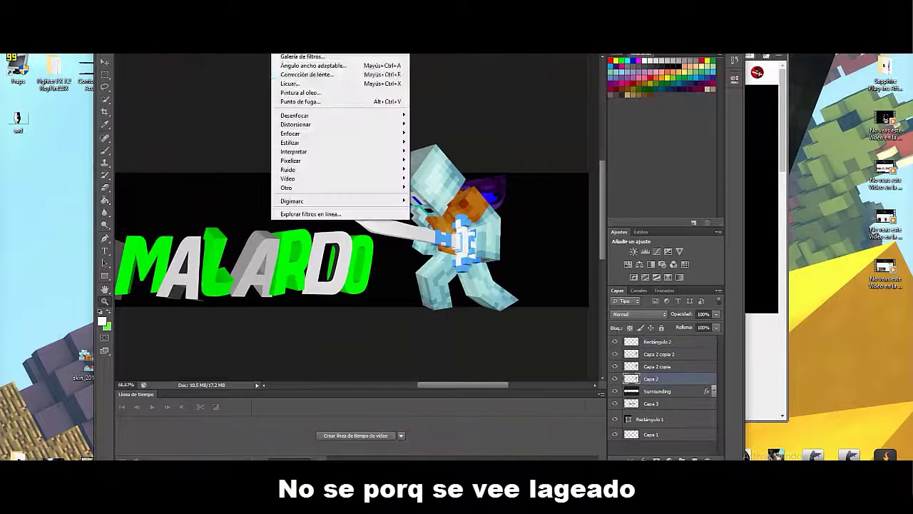
pyautogui.moveTo(297, 116)
pyautogui.click(219, 219)
pyautogui.click(762, 75)
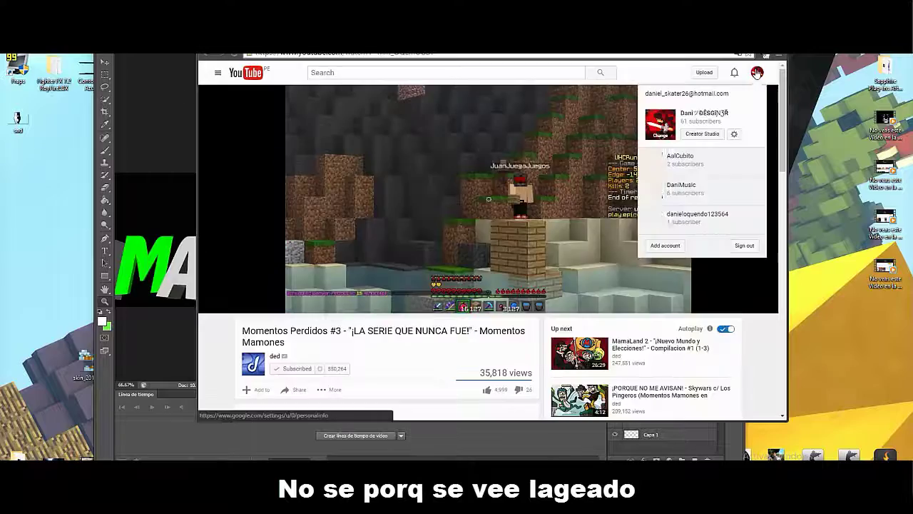
pyautogui.click(739, 282)
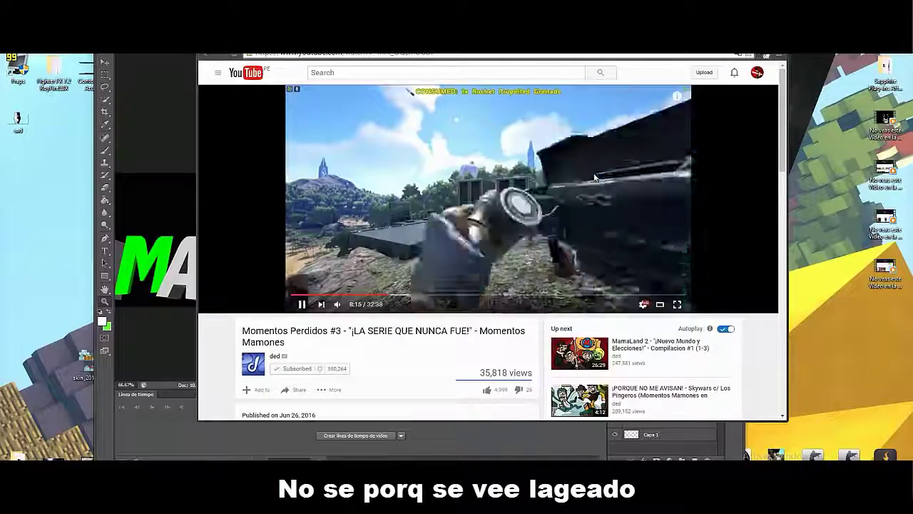
pyautogui.click(153, 128)
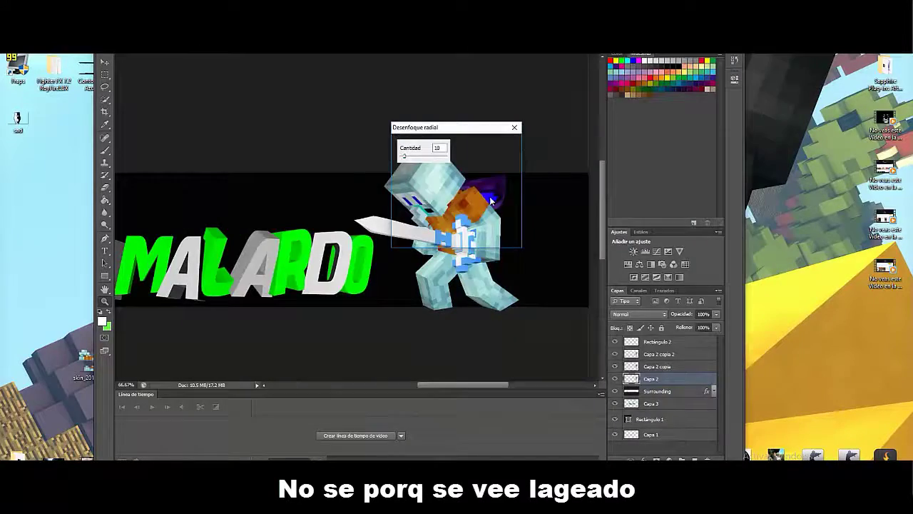
# Apply a zoom-style radial blur with an increased amount to the Capa 2 character layer.
pyautogui.click(405, 192)
pyautogui.click(413, 231)
pyautogui.moveTo(404, 156); pyautogui.dragTo(419, 159)
pyautogui.click(486, 144)
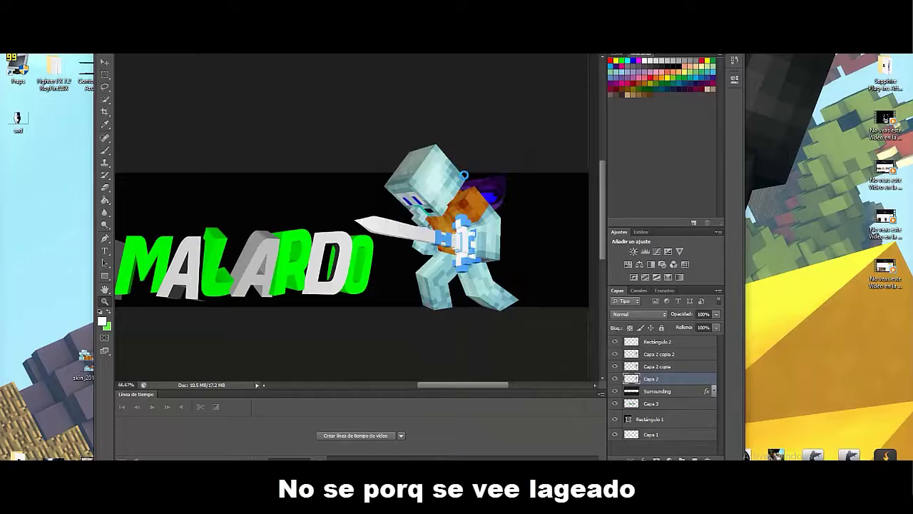
pyautogui.click(468, 503)
pyautogui.click(460, 456)
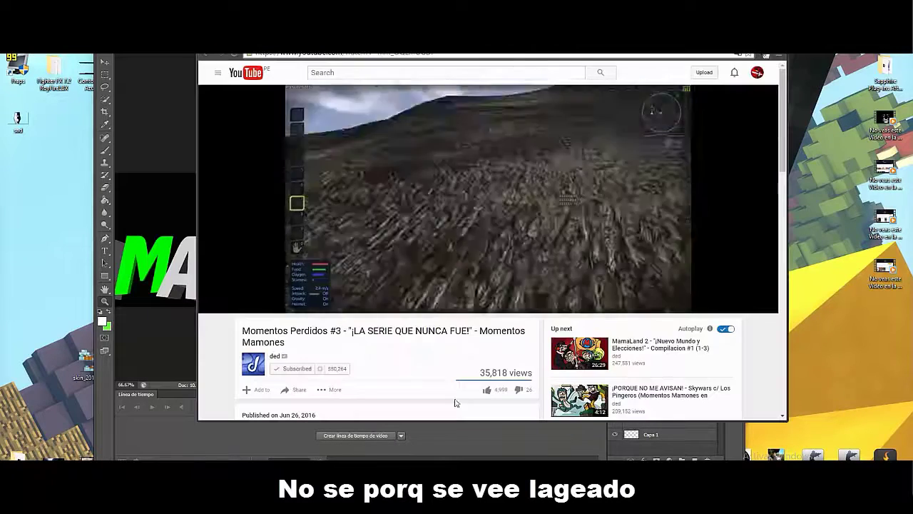
pyautogui.hotkey('alt', 'Tab')
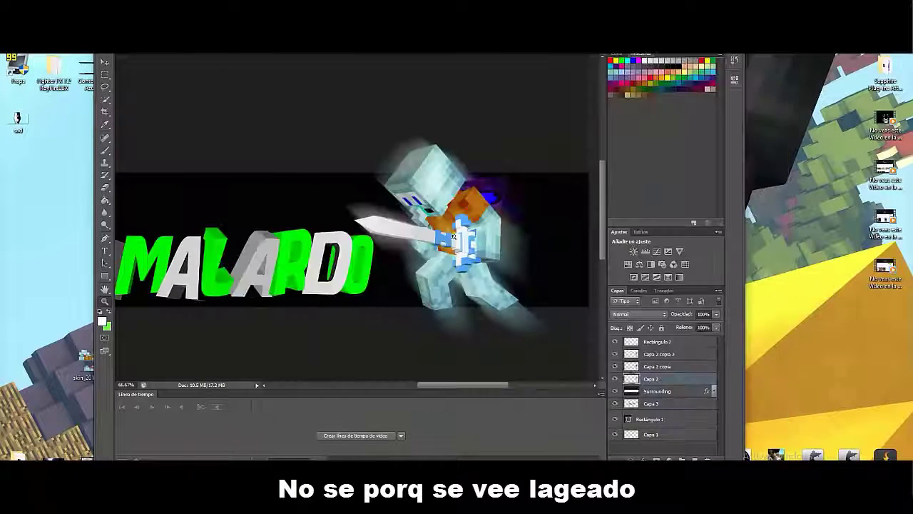
# Reorder the layers so that Capa 2, Capa 2 copia and Capa 2 copia 2 lie directly beneath the Surrounding layer.
pyautogui.moveTo(651, 382)
pyautogui.mouseDown()
pyautogui.moveTo(657, 408)
pyautogui.moveTo(664, 384)
pyautogui.mouseUp()
pyautogui.moveTo(663, 355); pyautogui.dragTo(665, 372)
pyautogui.hotkey('alt', 'Tab')
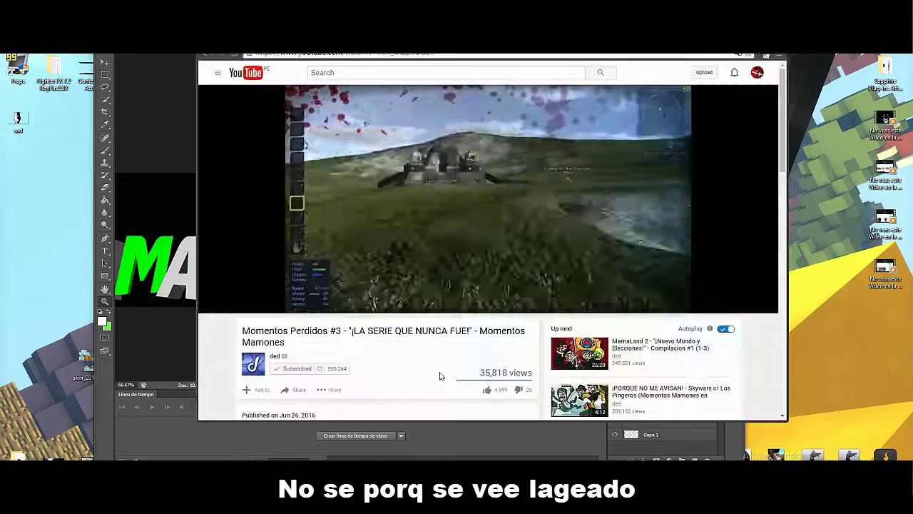
pyautogui.hotkey('alt', 'Tab')
pyautogui.moveTo(462, 389); pyautogui.dragTo(448, 389)
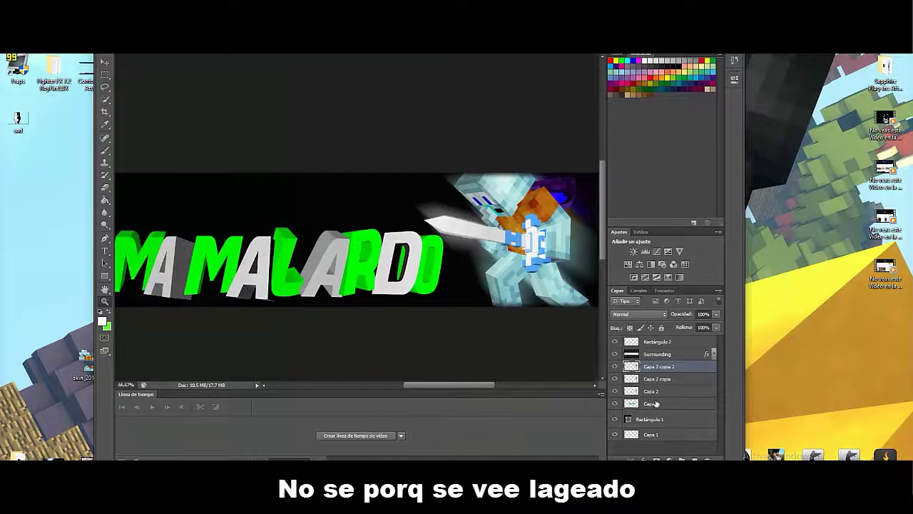
# Try to move the Capa 2, Capa 2 copia and Capa 2 copia 2 layers together on the banner.
pyautogui.keyDown('shift'); pyautogui.click(655, 392); pyautogui.keyUp('shift')
pyautogui.press('v')
pyautogui.moveTo(523, 235); pyautogui.dragTo(540, 252)
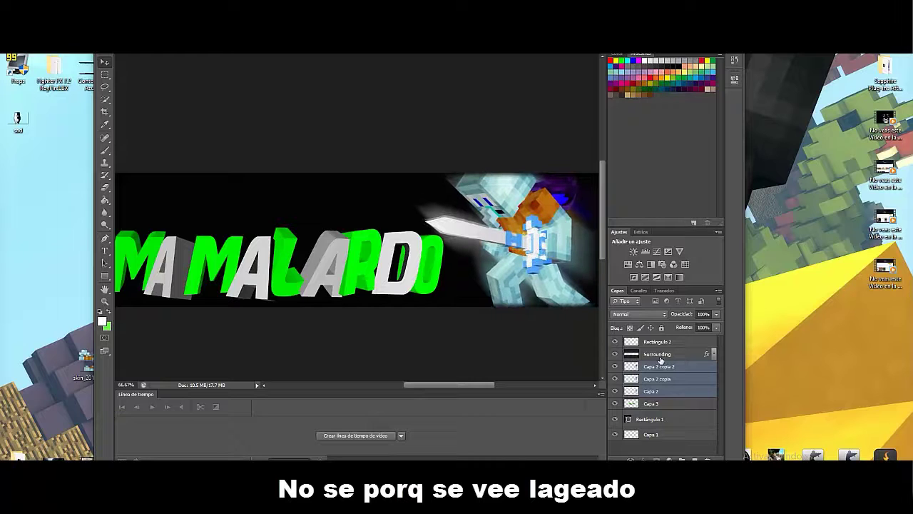
# Place Rectángulo 2 beneath Surrounding and move it with the three character layers to the lettering's middle.
pyautogui.moveTo(657, 342)
pyautogui.mouseDown()
pyautogui.moveTo(657, 367)
pyautogui.moveTo(654, 354)
pyautogui.mouseUp()
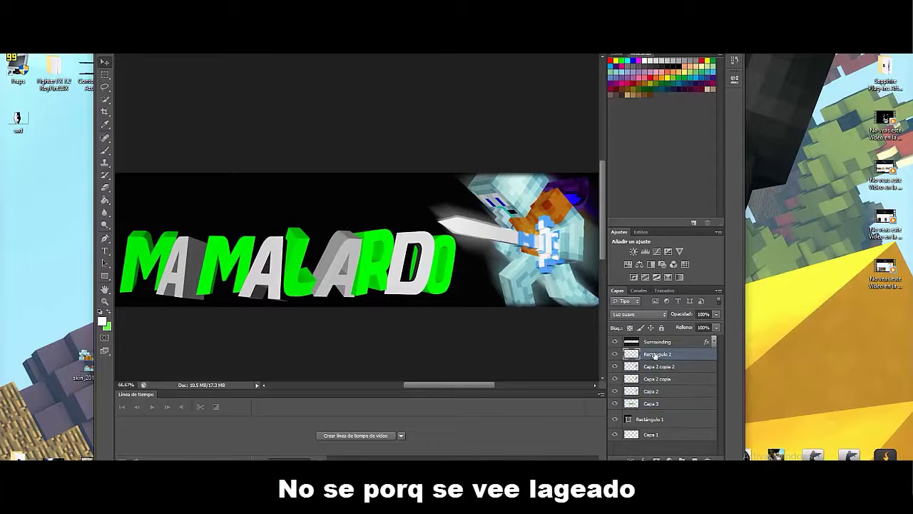
pyautogui.keyDown('shift'); pyautogui.click(646, 391); pyautogui.keyUp('shift')
pyautogui.moveTo(503, 232); pyautogui.dragTo(277, 231)
pyautogui.moveTo(444, 383); pyautogui.dragTo(425, 384)
# Bring the Capa 3 lettering layer in front of the character, directly beneath the Surrounding layer.
pyautogui.moveTo(649, 406); pyautogui.dragTo(664, 348)
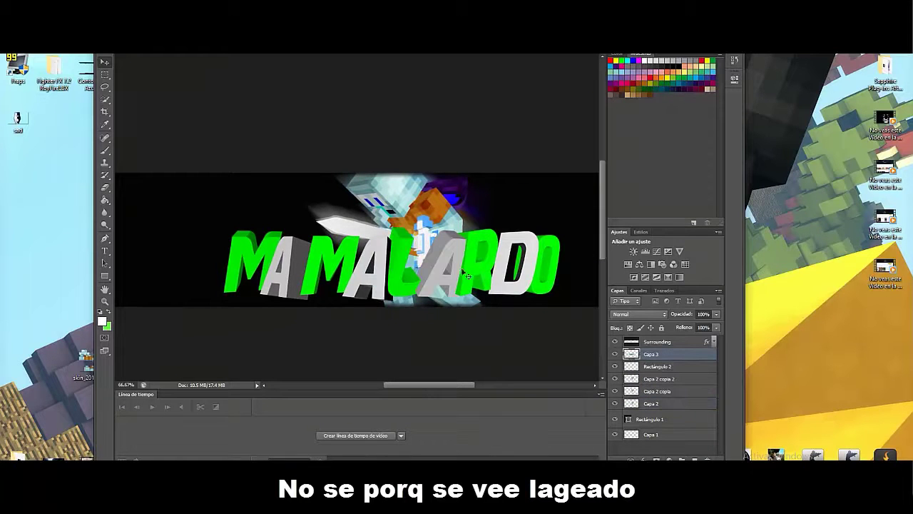
pyautogui.moveTo(426, 384); pyautogui.dragTo(431, 384)
# Try painting a white brush highlight on the first A of the lettering on the Capa 3 layer.
pyautogui.click(105, 150)
pyautogui.scroll(1, 357, 236)
pyautogui.scroll(-2, 356, 235)
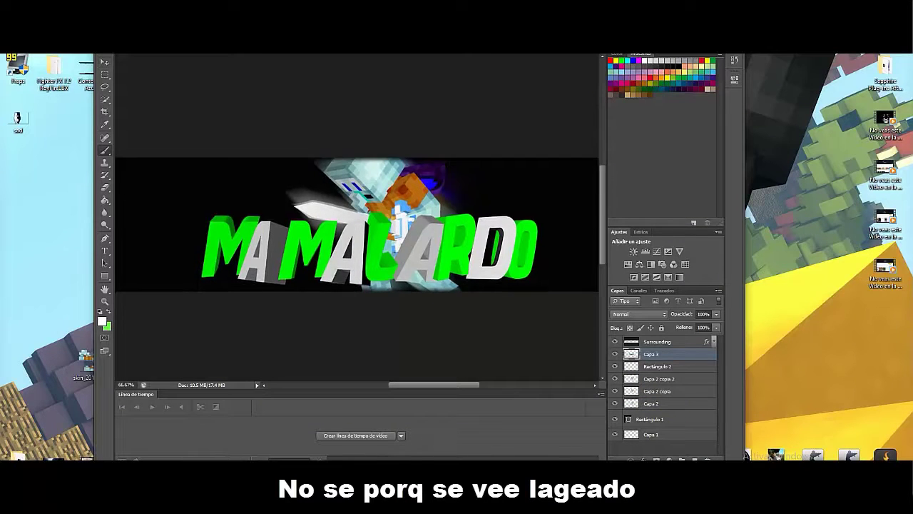
pyautogui.hotkey('alt', 'Tab')
pyautogui.click(131, 188)
pyautogui.click(105, 301)
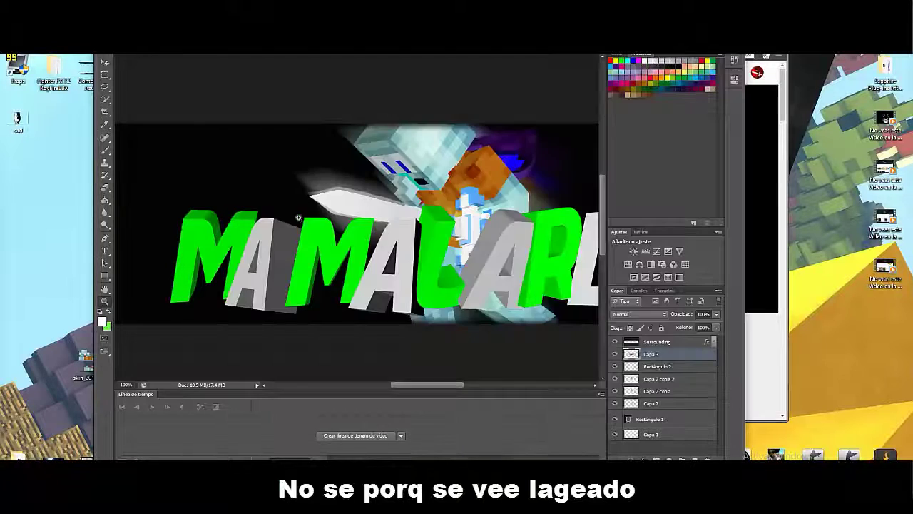
pyautogui.click(268, 230)
pyautogui.click(268, 230)
pyautogui.moveTo(274, 270); pyautogui.dragTo(285, 245)
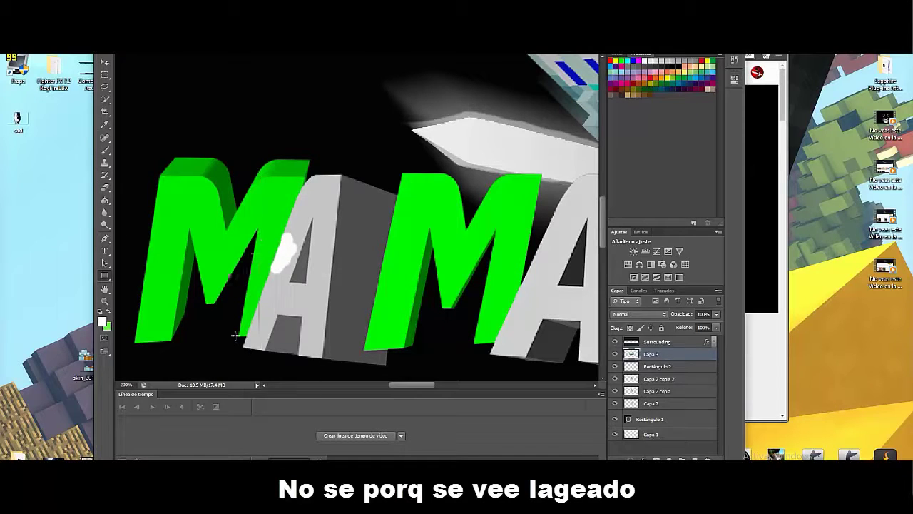
# Draw a white rectangle covering the first A of the lettering and adjust it with Free Transform.
pyautogui.moveTo(237, 350); pyautogui.dragTo(357, 167)
pyautogui.moveTo(397, 375); pyautogui.dragTo(240, 159)
pyautogui.click(105, 62)
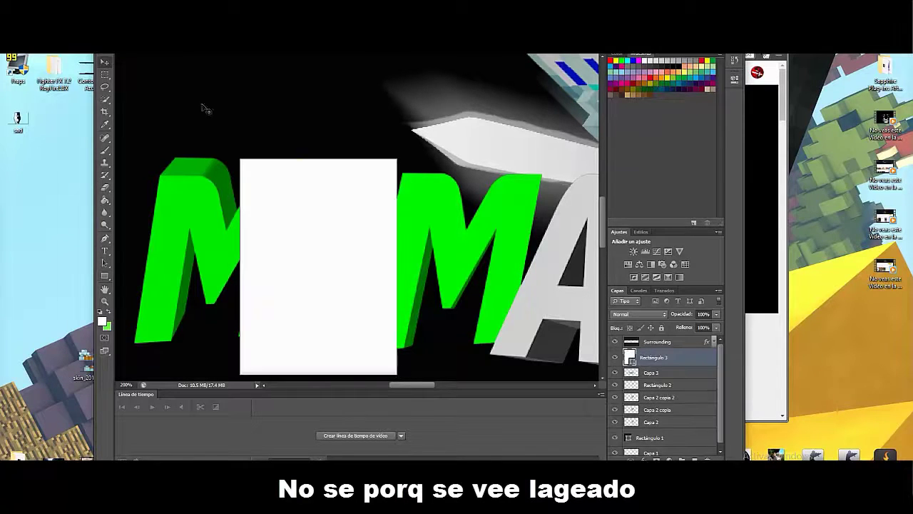
pyautogui.hotkey('ctrl', 't')
pyautogui.moveTo(249, 209); pyautogui.dragTo(257, 206)
pyautogui.moveTo(400, 262); pyautogui.dragTo(381, 258)
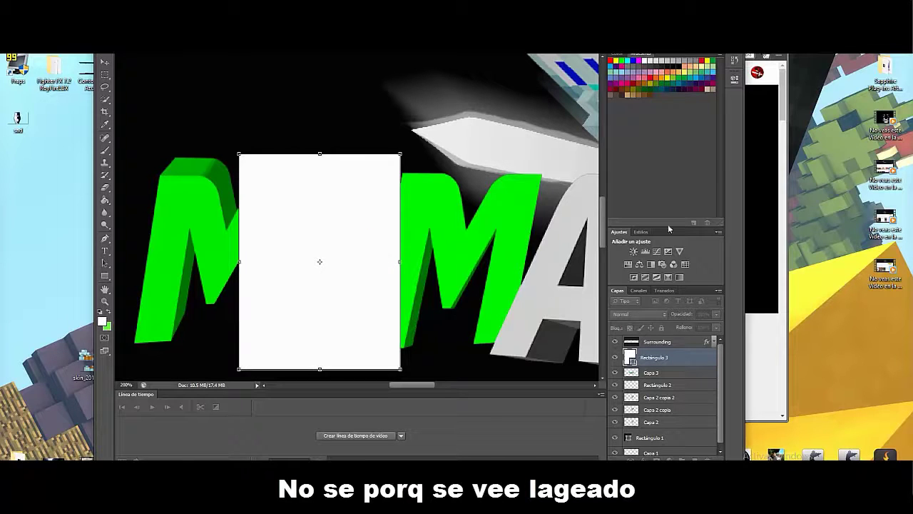
pyautogui.press('Return')
# Set the Rectángulo 3 layer's blend mode to Superponer and rasterize it for use with the Eraser.
pyautogui.click(648, 314)
pyautogui.click(611, 198)
pyautogui.click(631, 314)
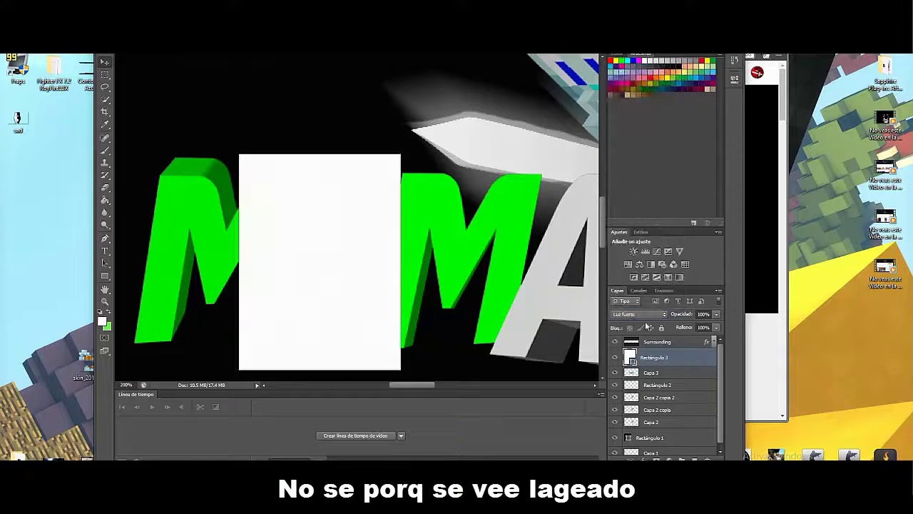
pyautogui.click(647, 186)
pyautogui.click(105, 188)
pyautogui.click(261, 162)
pyautogui.press('Return')
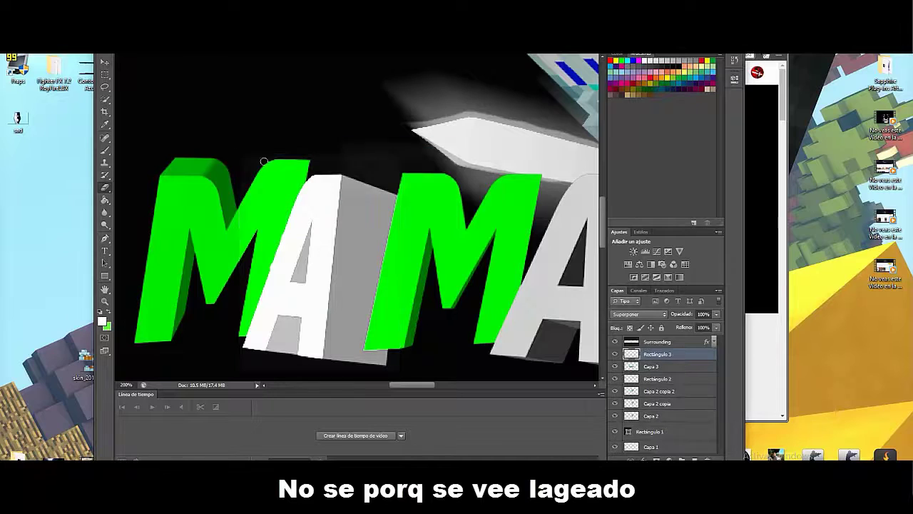
# Erase the overlay highlight spilling onto the green M in front of the first A.
pyautogui.moveTo(263, 162)
pyautogui.mouseDown()
pyautogui.moveTo(247, 249)
pyautogui.moveTo(279, 199)
pyautogui.mouseUp()
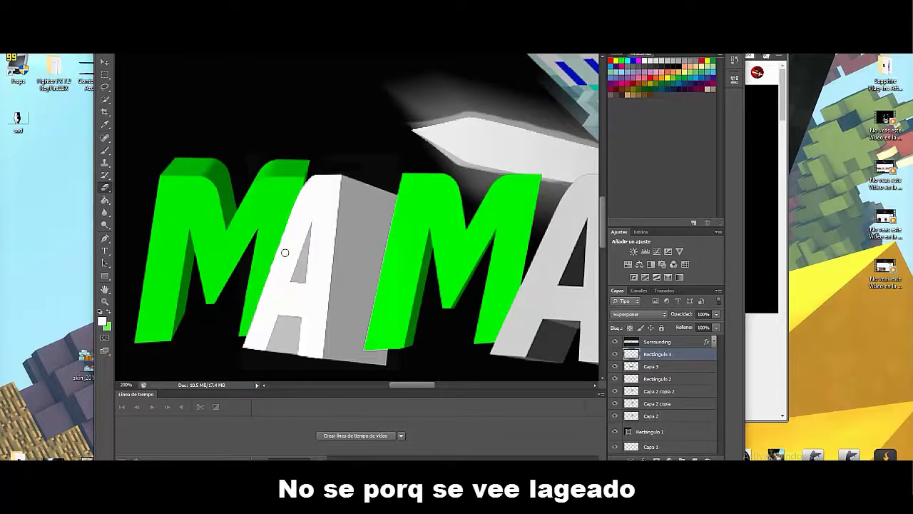
pyautogui.scroll(-1, 480, 222)
pyautogui.scroll(1, 480, 222)
# Paint a white highlight over the second A's face on Rectángulo 3 and erase the excess along its top edge.
pyautogui.moveTo(398, 385); pyautogui.dragTo(424, 385)
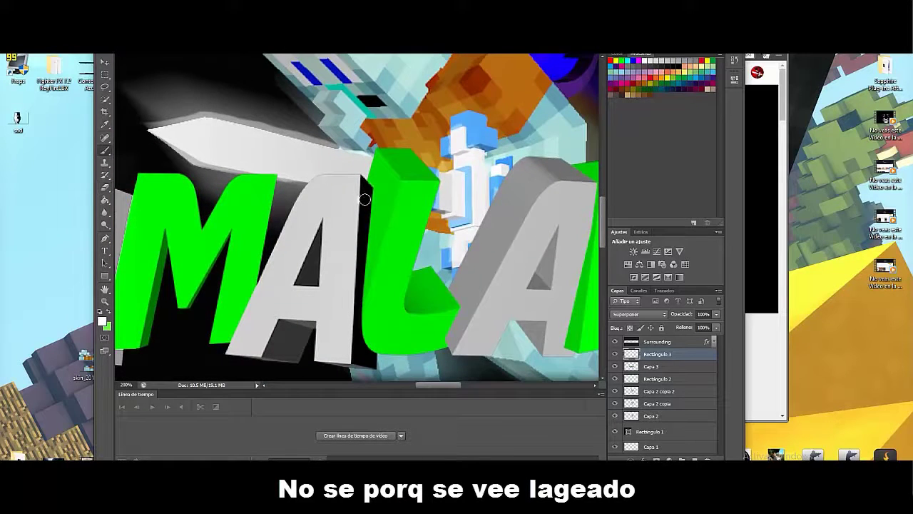
pyautogui.moveTo(365, 200); pyautogui.dragTo(326, 180)
pyautogui.moveTo(291, 222)
pyautogui.mouseDown()
pyautogui.moveTo(232, 353)
pyautogui.moveTo(310, 253)
pyautogui.moveTo(276, 298)
pyautogui.moveTo(328, 249)
pyautogui.moveTo(335, 343)
pyautogui.moveTo(371, 371)
pyautogui.moveTo(333, 220)
pyautogui.mouseUp()
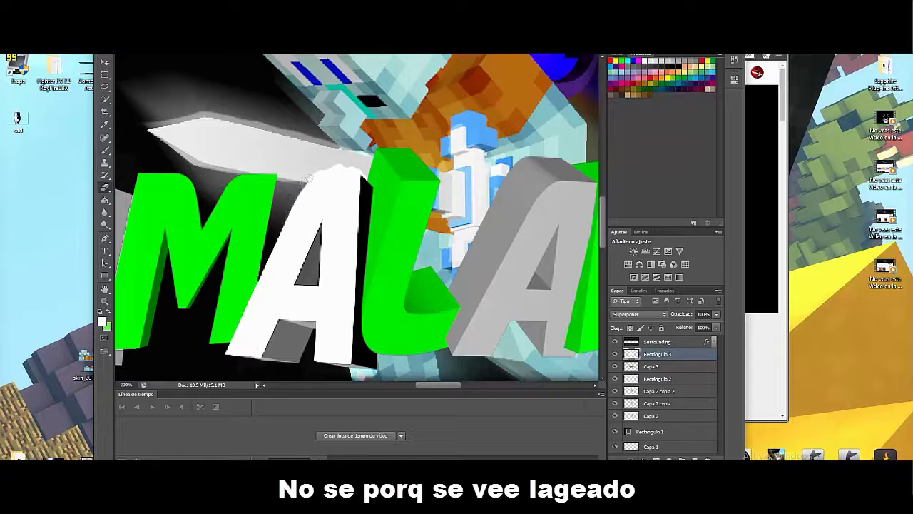
pyautogui.moveTo(309, 177); pyautogui.dragTo(308, 172)
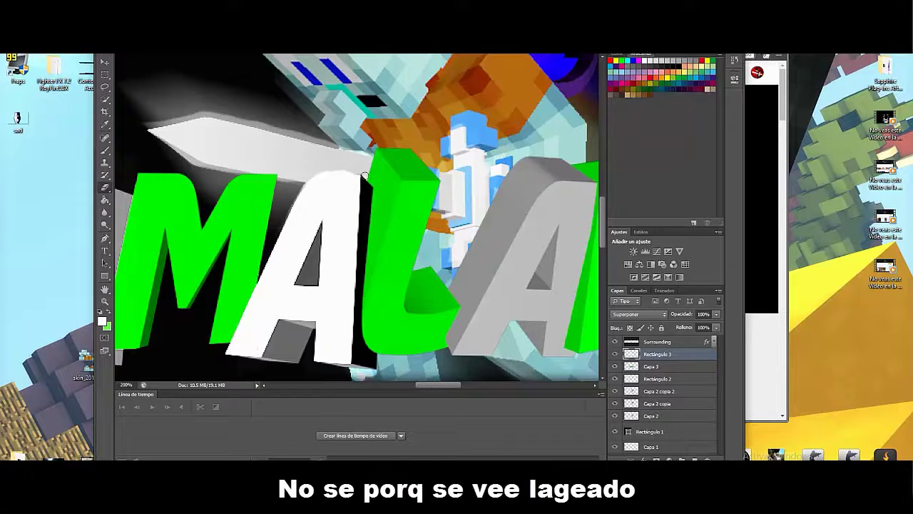